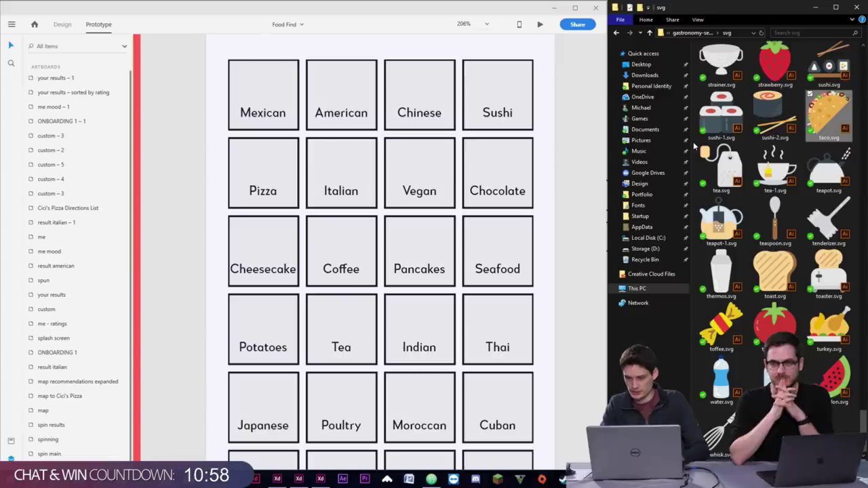
# - Open a second File Explorer window and tile it beneath the window showing the svg folder
pyautogui.moveTo(827, 112); pyautogui.dragTo(822, 121)
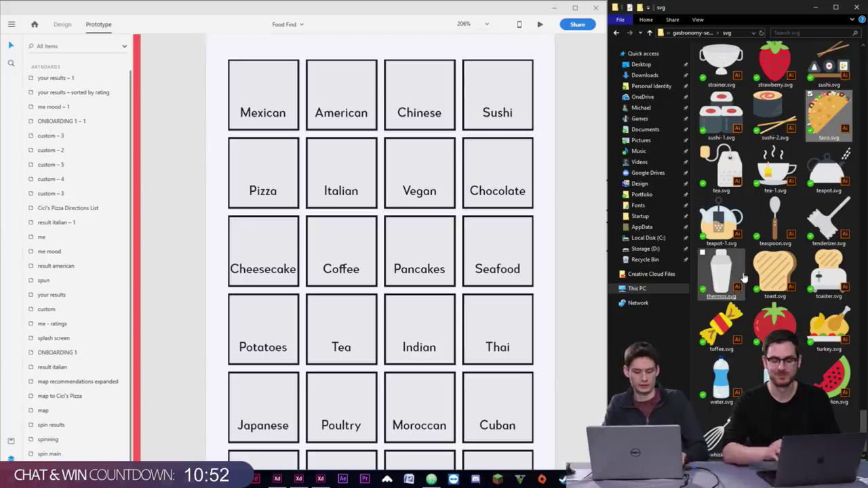
pyautogui.press('super+e')
pyautogui.press('super+Right')
pyautogui.press('super+Down')
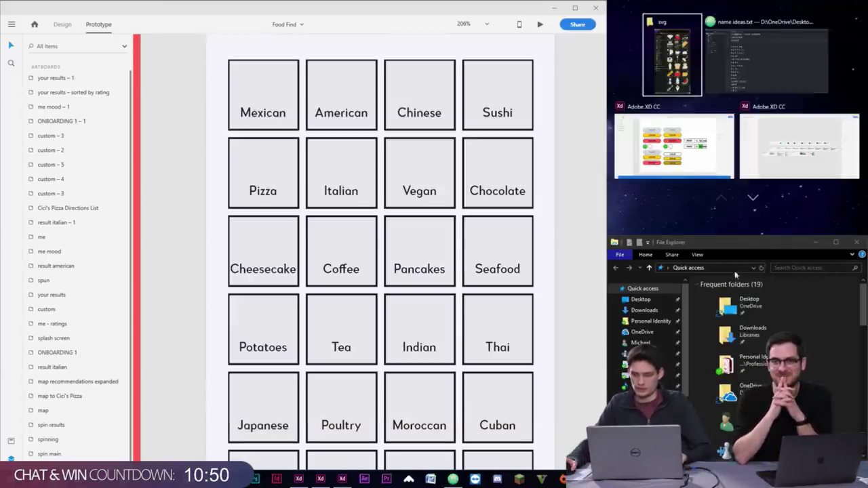
pyautogui.click(671, 61)
pyautogui.click(775, 170)
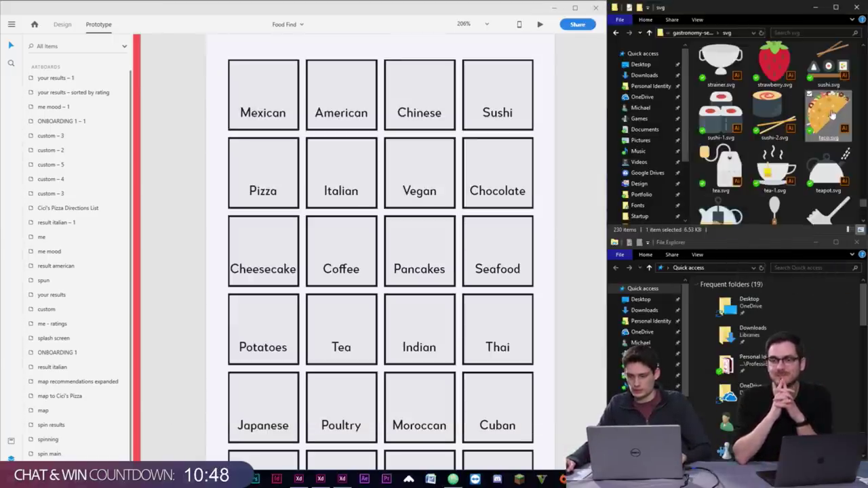
# - Browse the new window to the "gastronomy-set by Smashicons" folder inside the Food Find App icons folder
pyautogui.click(641, 299)
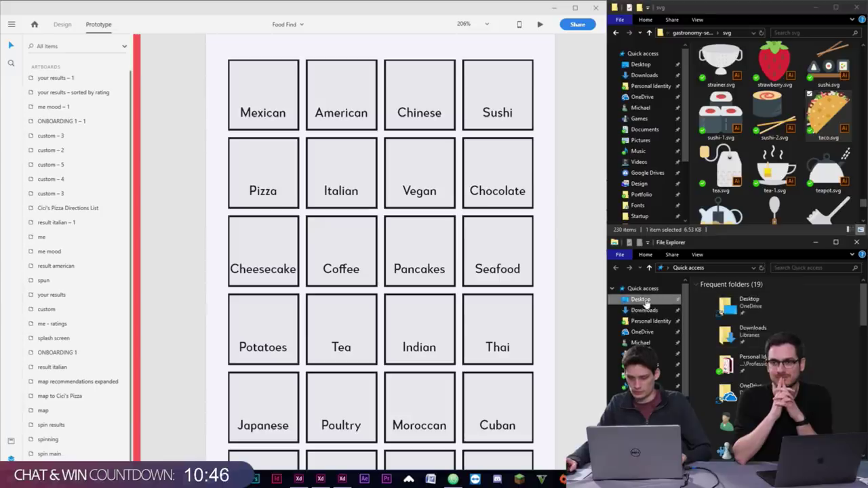
pyautogui.doubleClick(724, 305)
pyautogui.doubleClick(719, 305)
pyautogui.doubleClick(716, 306)
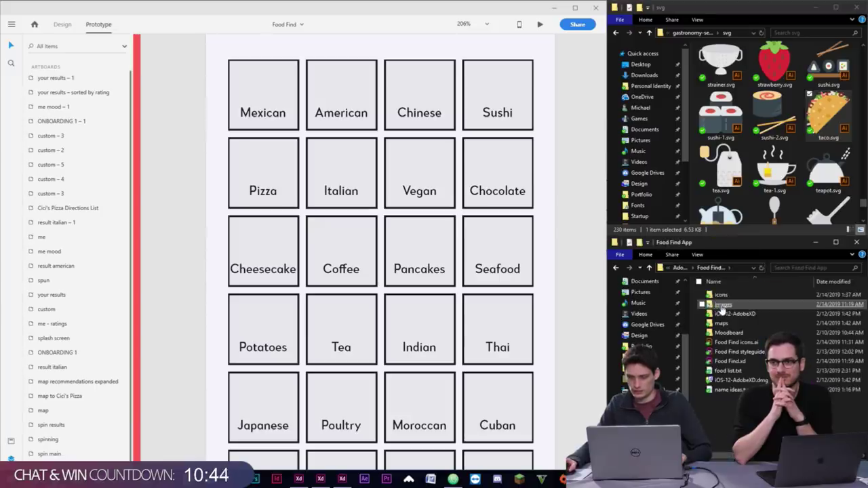
pyautogui.doubleClick(721, 296)
pyautogui.doubleClick(733, 315)
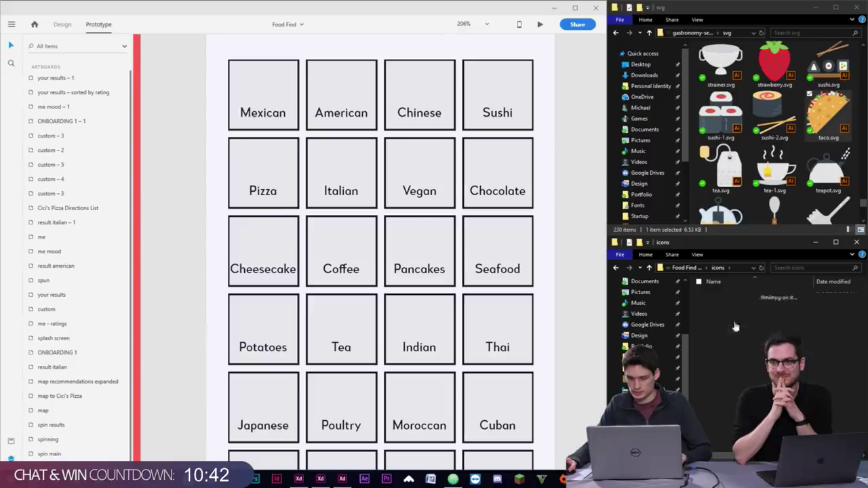
# - Create a folder named "selected" in the gastronomy set and copy taco.svg from the svg folder into it
pyautogui.hotkey('ctrl', 'shift', 'n')
pyautogui.write('sele')
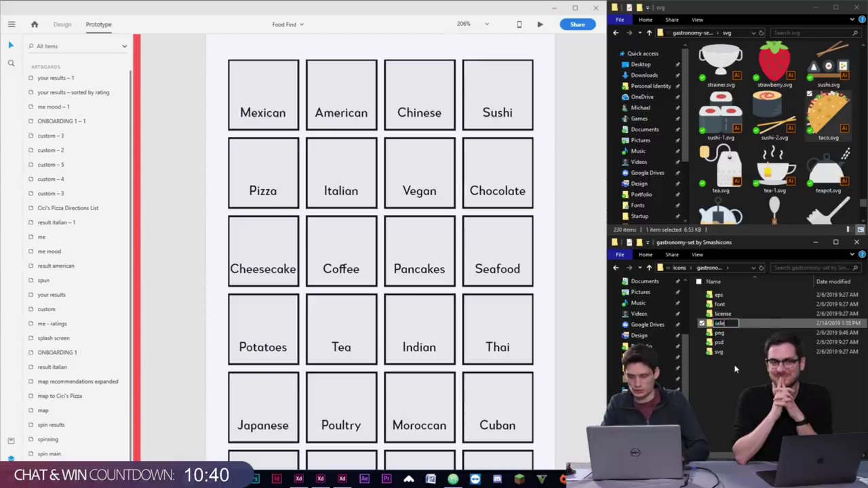
pyautogui.write('cted')
pyautogui.press('Return')
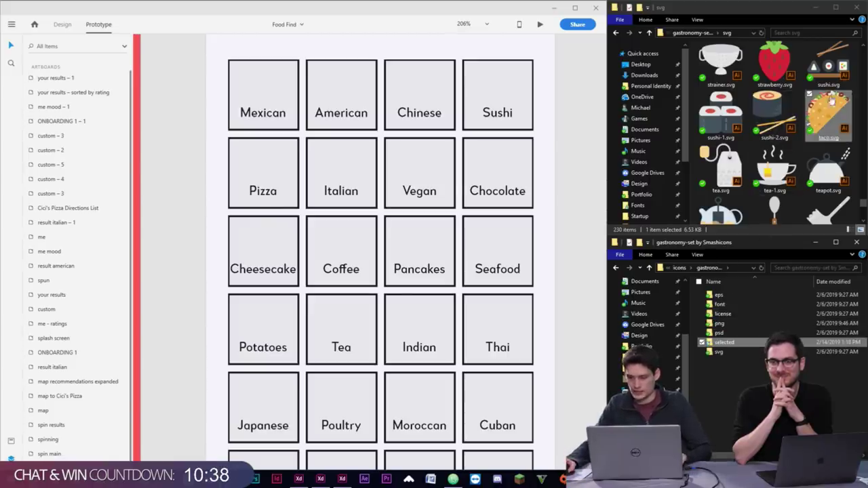
pyautogui.moveTo(823, 111); pyautogui.dragTo(733, 343)
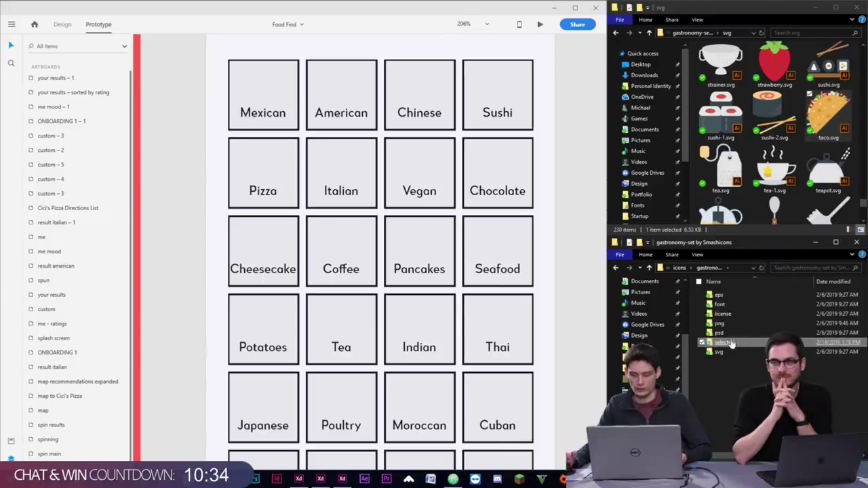
# - Display the gastronomy-set folder as extra large icons with the "selected" folder in view as a drop target
pyautogui.rightClick(741, 389)
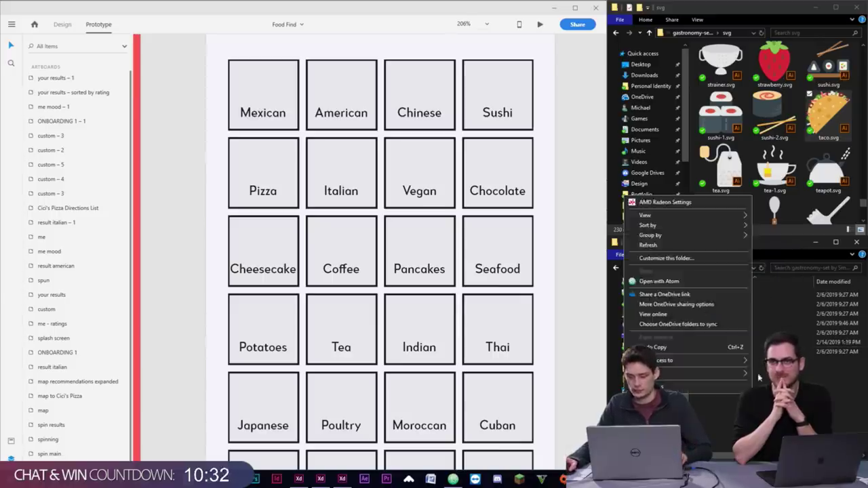
pyautogui.moveTo(657, 224)
pyautogui.click(788, 227)
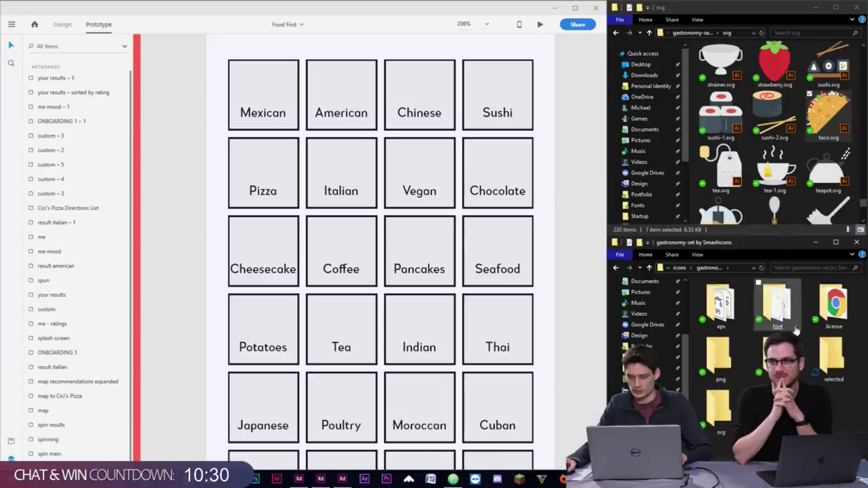
pyautogui.rightClick(752, 388)
pyautogui.moveTo(693, 221)
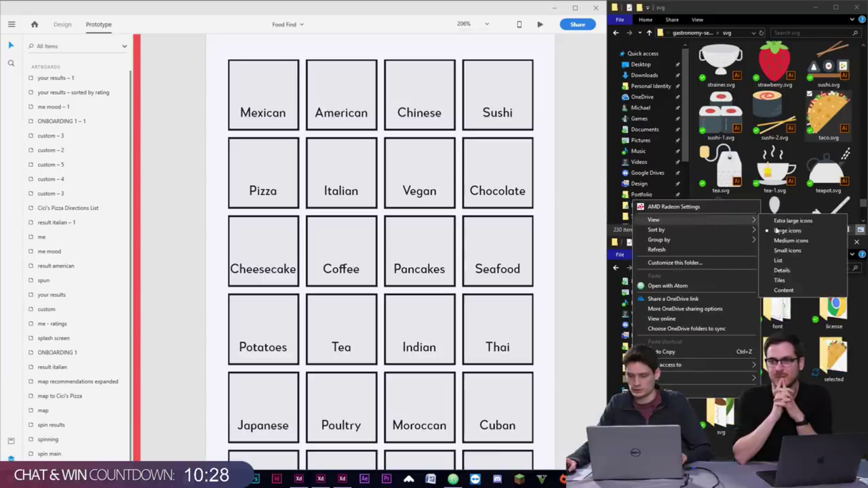
pyautogui.click(790, 222)
pyautogui.scroll(-10, 816, 355)
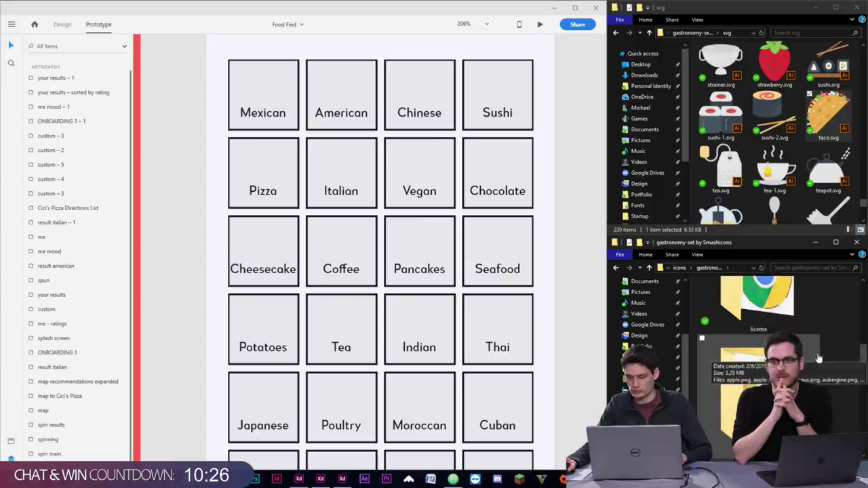
pyautogui.scroll(-2, 780, 352)
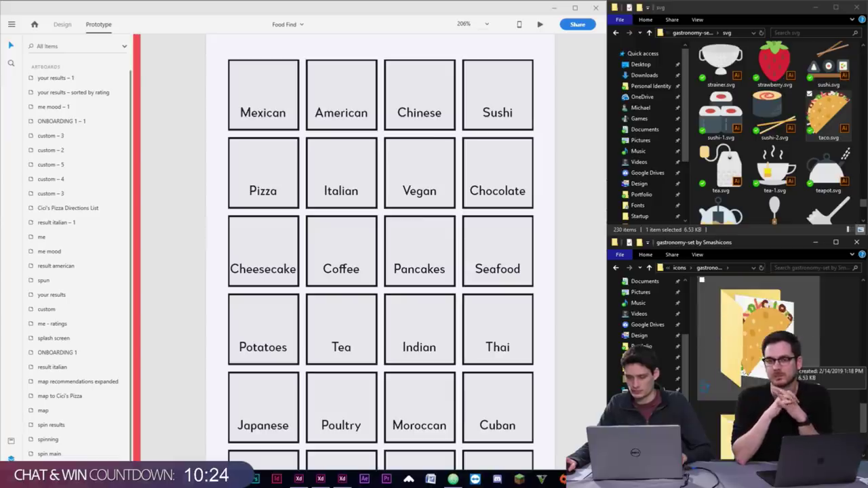
pyautogui.scroll(-2, 809, 139)
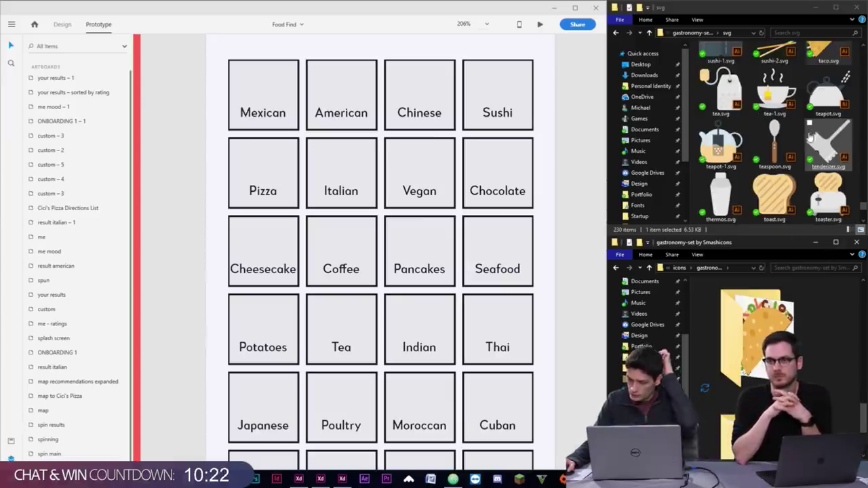
# - Find hamburguer.svg in the svg folder and copy it into the "selected" folder
pyautogui.click(749, 135)
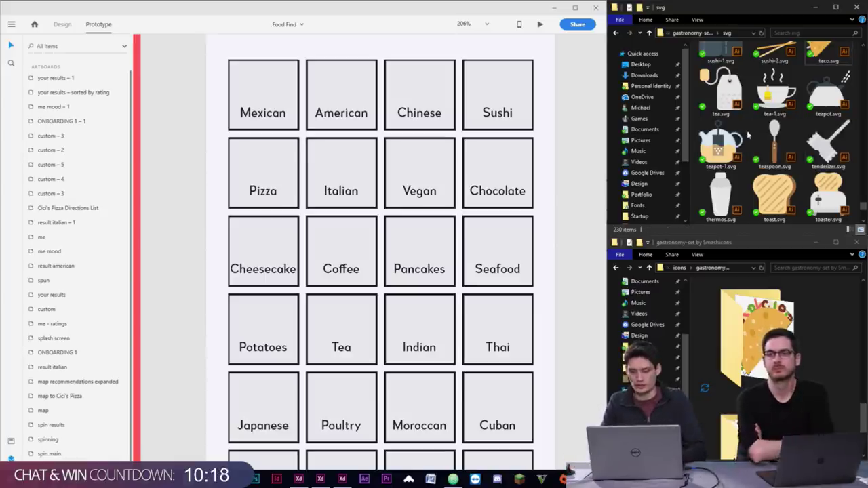
pyautogui.write('h')
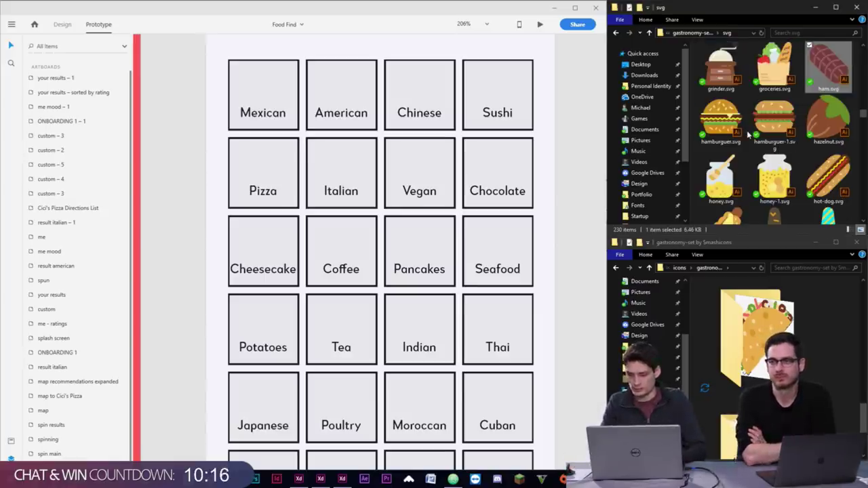
pyautogui.write('b')
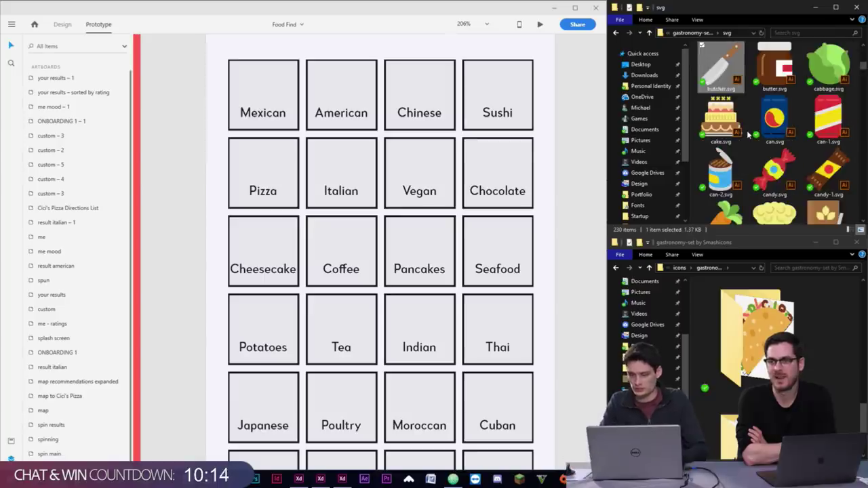
pyautogui.write('h')
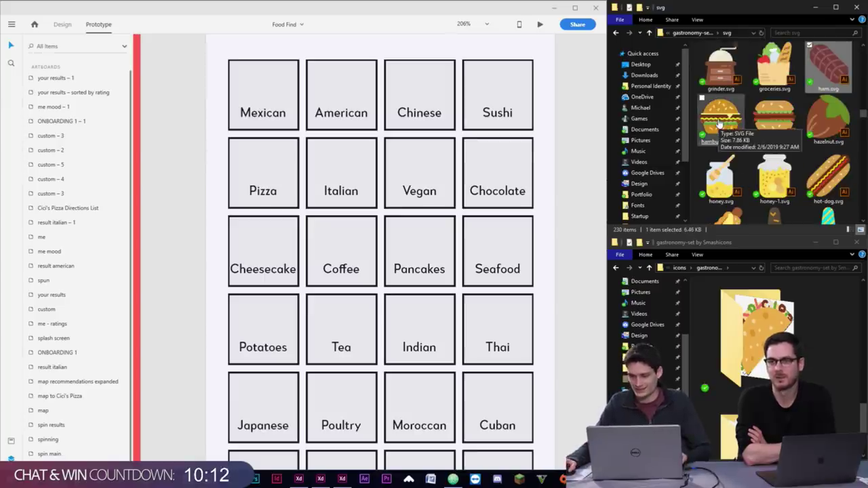
pyautogui.moveTo(728, 128); pyautogui.dragTo(800, 349)
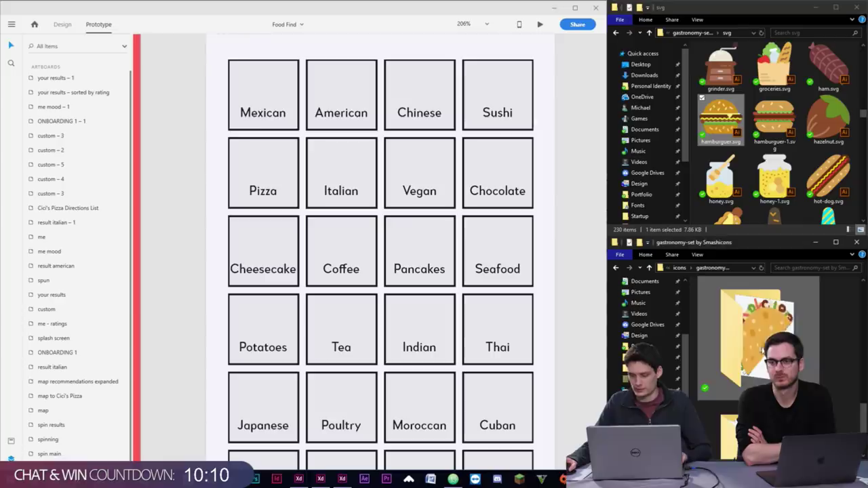
# - Copy rice.svg and sushi-2.svg from the svg folder into the "selected" folder
pyautogui.click(695, 185)
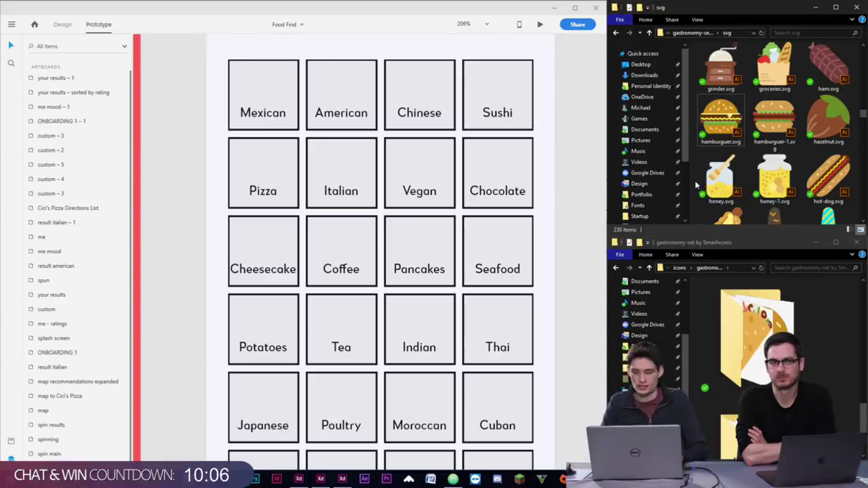
pyautogui.write('ri')
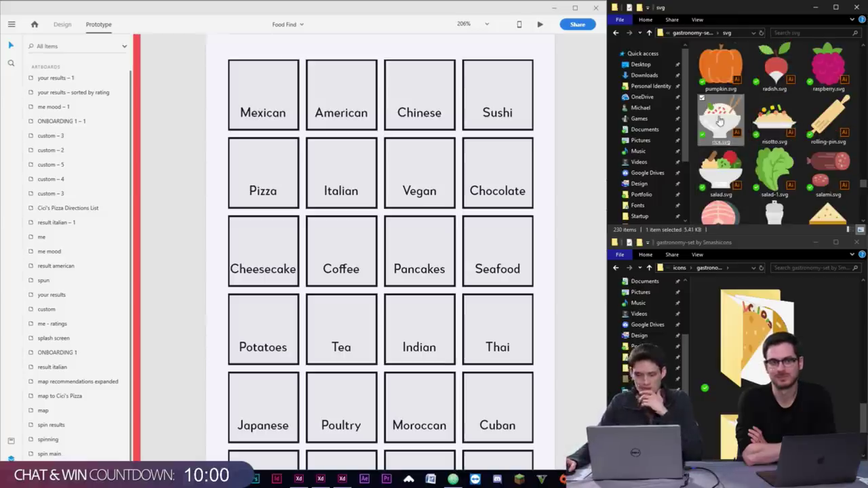
pyautogui.click(694, 172)
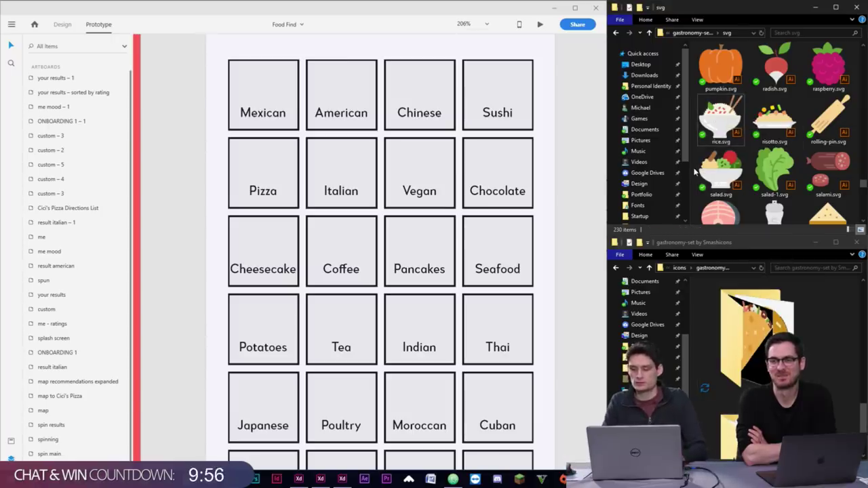
pyautogui.write('sushi-2')
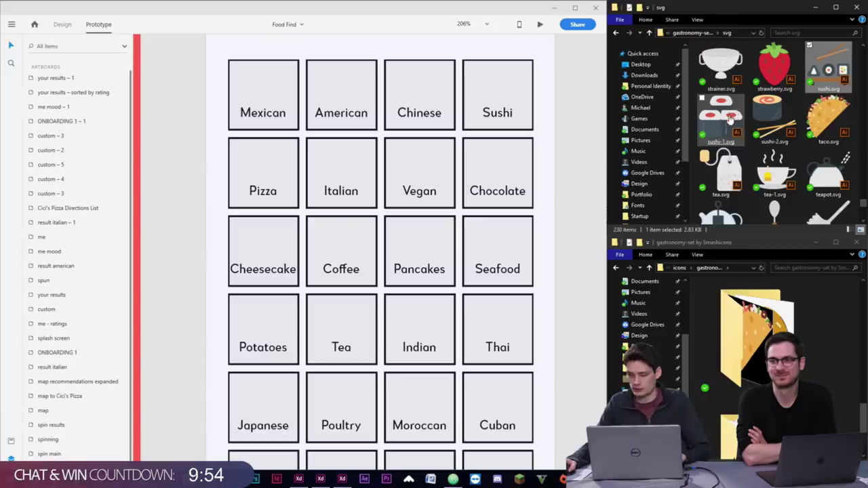
pyautogui.click(785, 261)
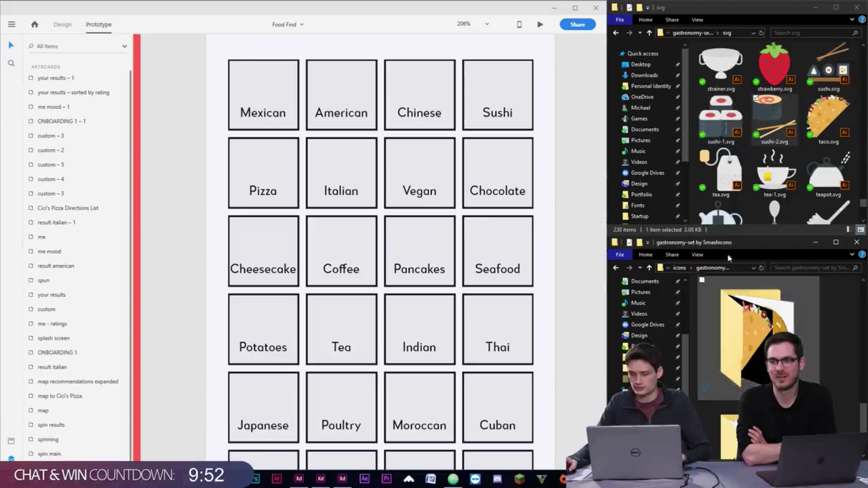
# - Find the pizza slice icon, pizza.svg, and copy it into the "selected" folder
pyautogui.click(691, 139)
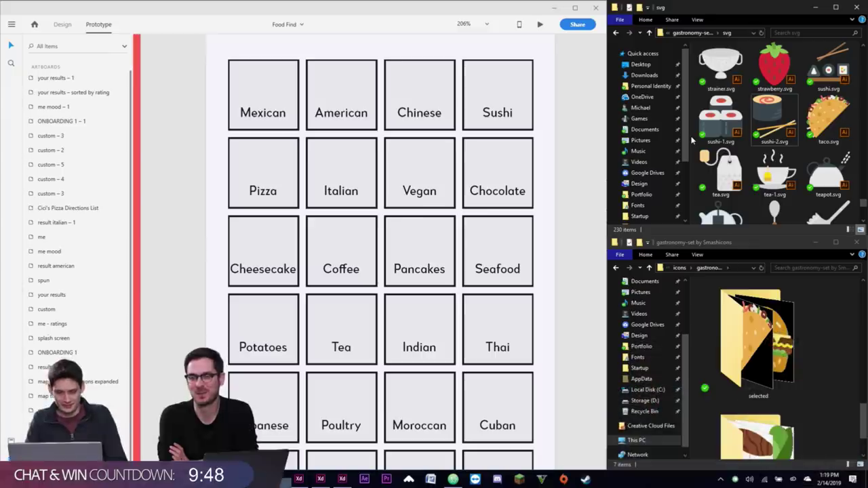
pyautogui.write('picklepizza')
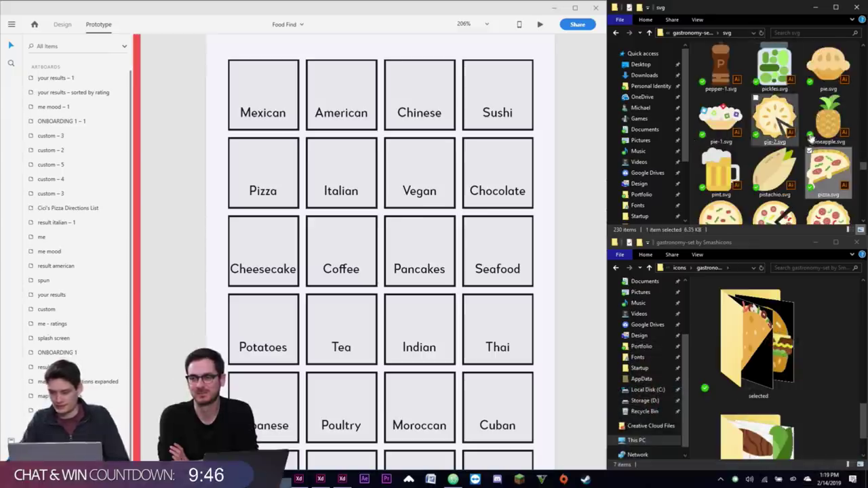
pyautogui.scroll(-2, 698, 140)
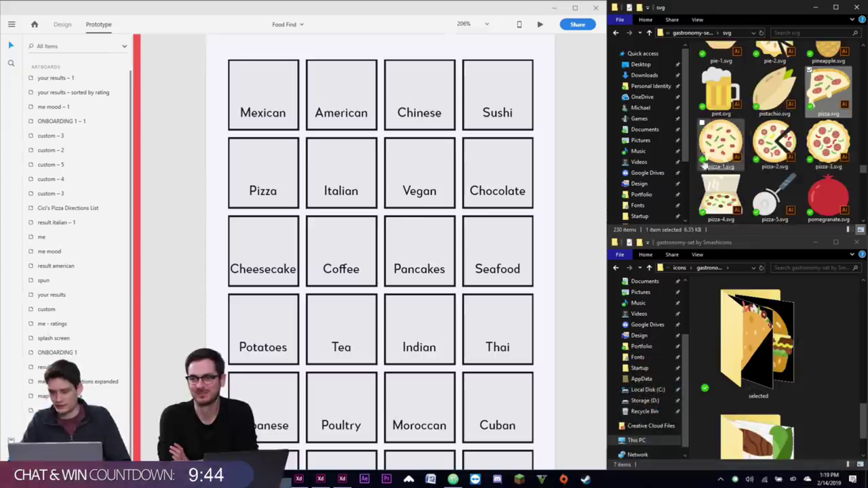
pyautogui.moveTo(833, 101); pyautogui.dragTo(771, 360)
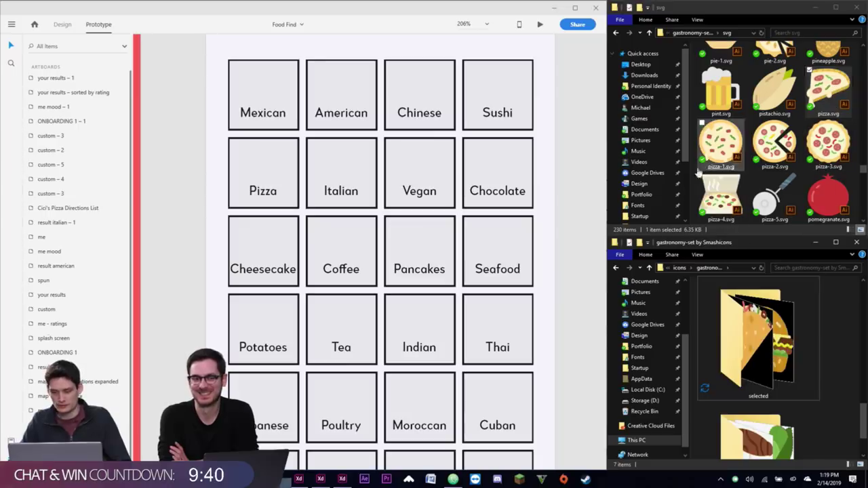
# - Look through the ice cream and pasta icons and copy pasta-1.svg into the "selected" folder
pyautogui.press('i')
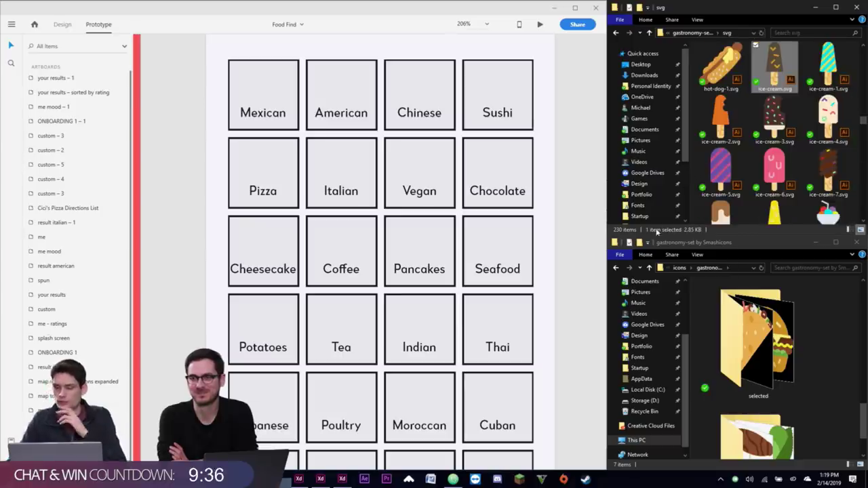
pyautogui.scroll(-2, 744, 136)
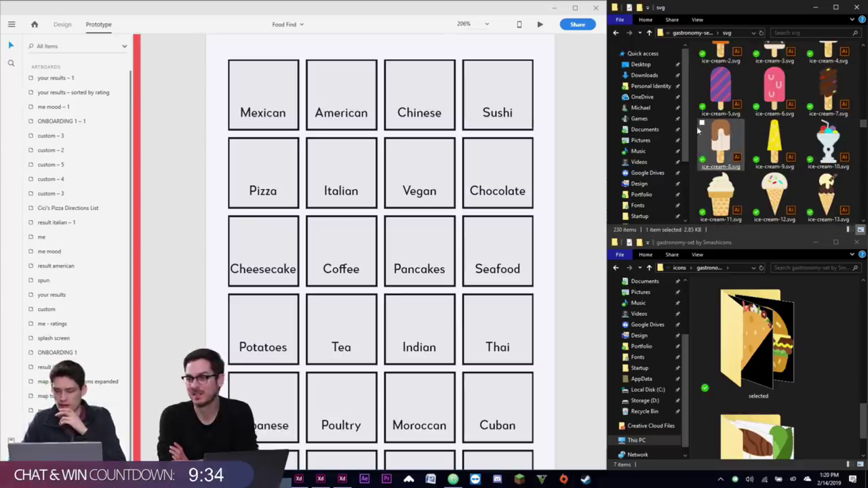
pyautogui.press('p')
pyautogui.press('Down')
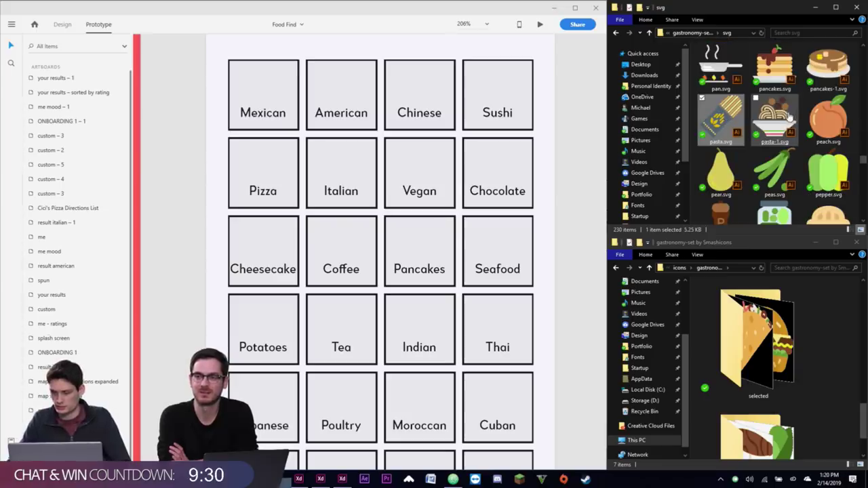
pyautogui.moveTo(775, 122); pyautogui.dragTo(756, 339)
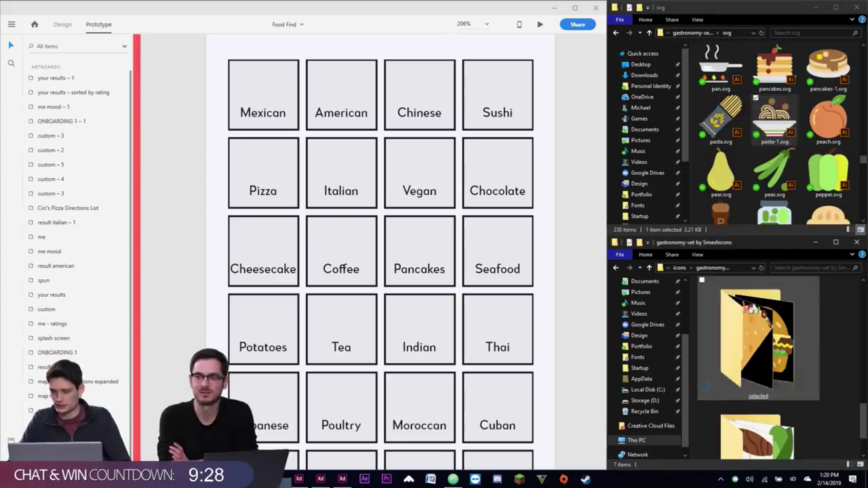
# - Find salad.svg in the svg folder and copy it into the "selected" folder
pyautogui.click(694, 160)
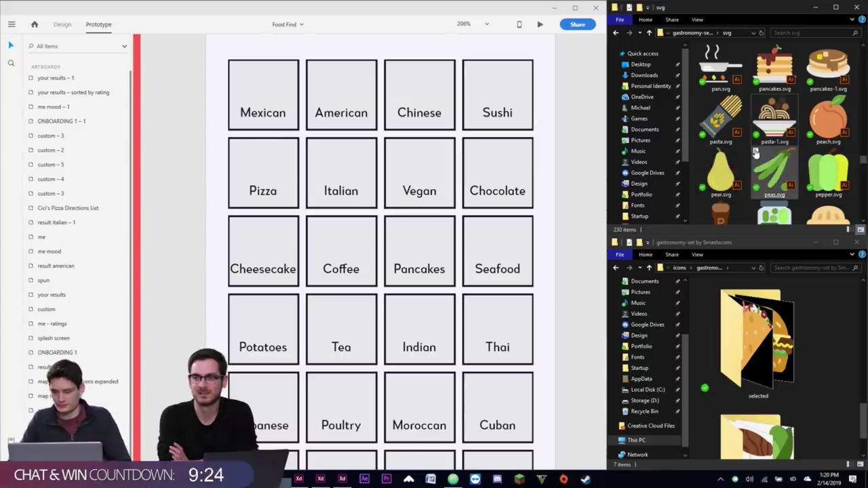
pyautogui.scroll(-5, 756, 153)
pyautogui.moveTo(722, 65); pyautogui.dragTo(770, 345)
pyautogui.click(694, 120)
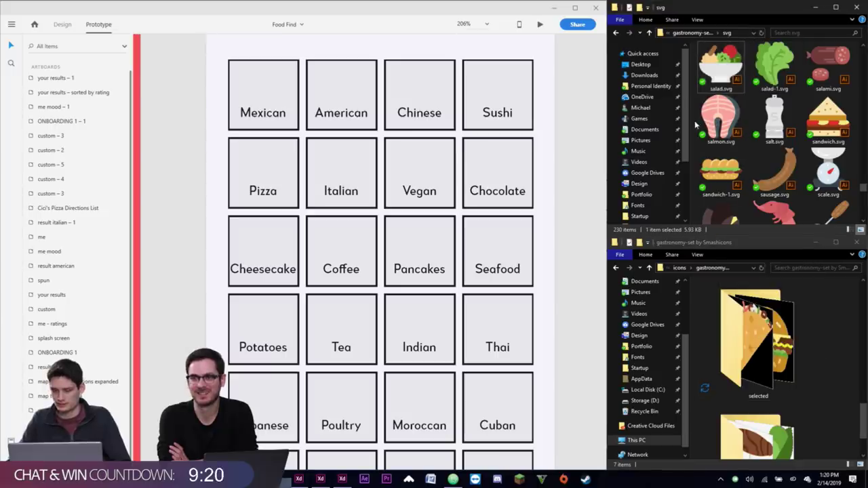
# - Find chocolate.svg in the svg folder and copy it into the "selected" folder for the Chocolate tile
pyautogui.scroll(15, 694, 121)
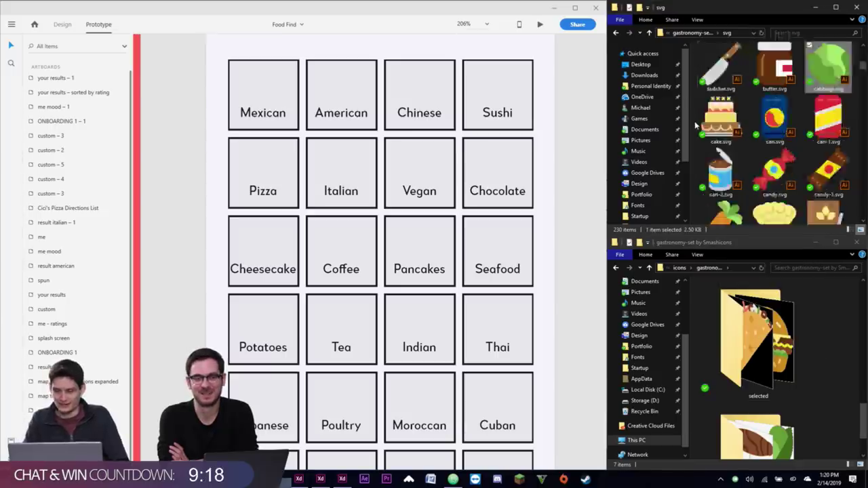
pyautogui.click(780, 170)
pyautogui.moveTo(784, 169); pyautogui.dragTo(771, 332)
pyautogui.click(693, 168)
# - Look for a cheesecake icon among the cheese and cake icons and copy cake.svg into the "selected" folder
pyautogui.scroll(-1, 693, 168)
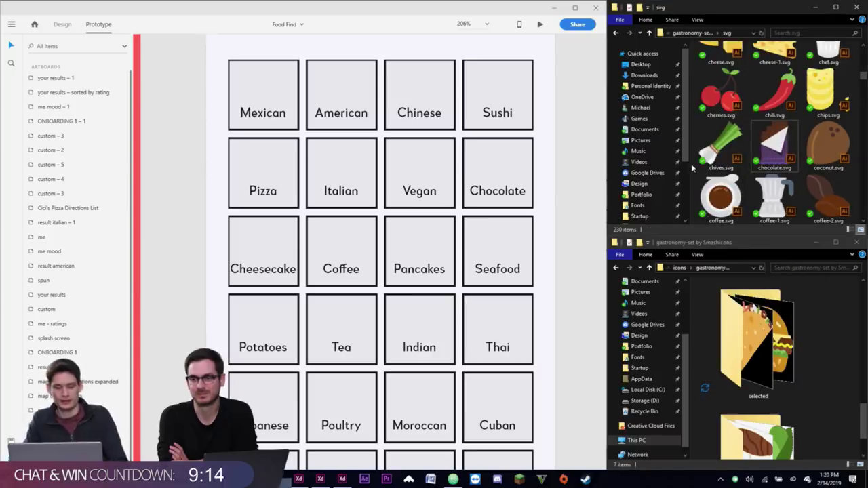
pyautogui.write('che')
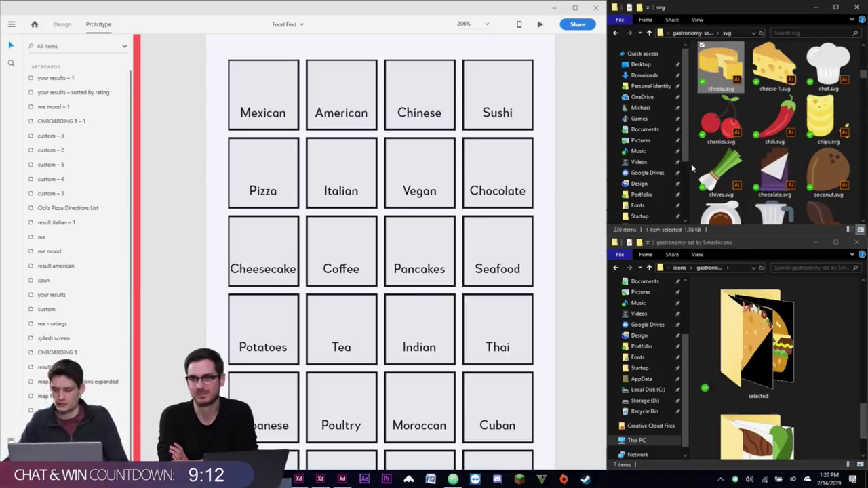
pyautogui.scroll(-2, 719, 149)
pyautogui.scroll(10, 726, 139)
pyautogui.click(728, 136)
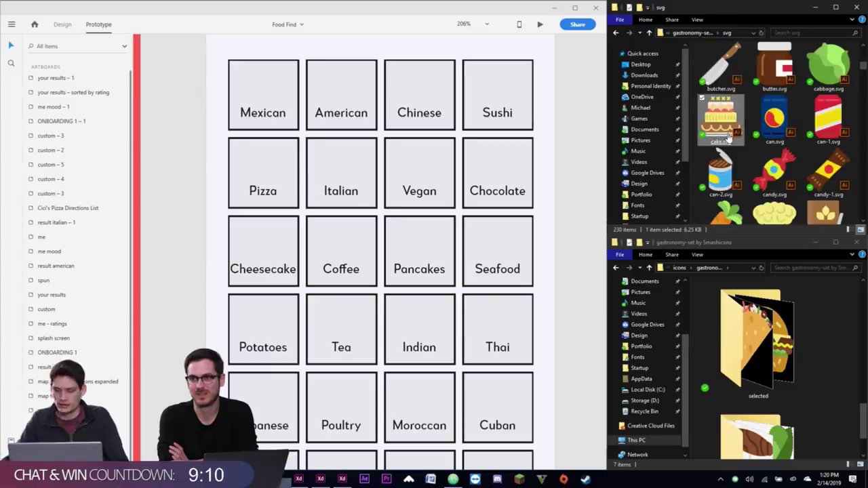
pyautogui.moveTo(729, 136); pyautogui.dragTo(753, 340)
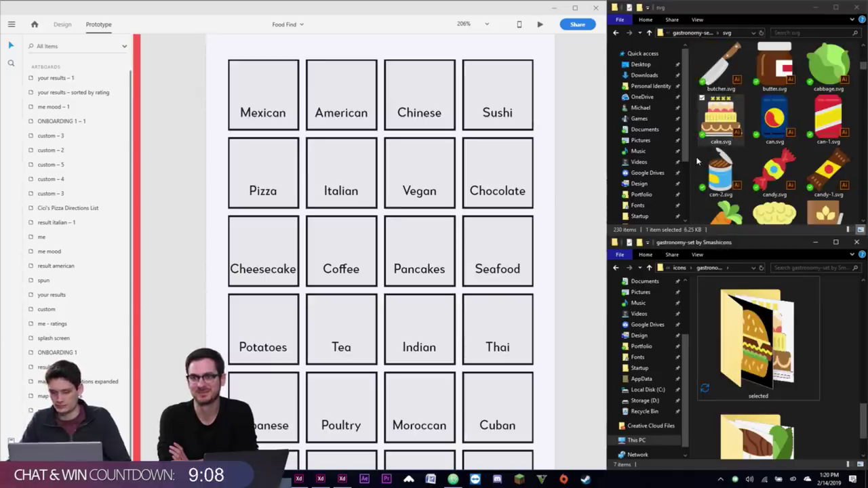
pyautogui.click(697, 160)
# - Find the coffee icons and copy the takeaway cup coffee-3.svg into the "selected" folder
pyautogui.write('f')
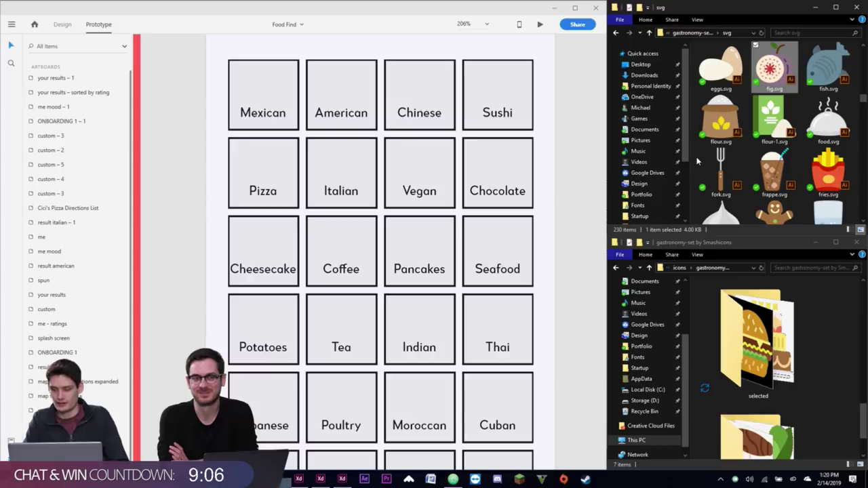
pyautogui.write('coffee')
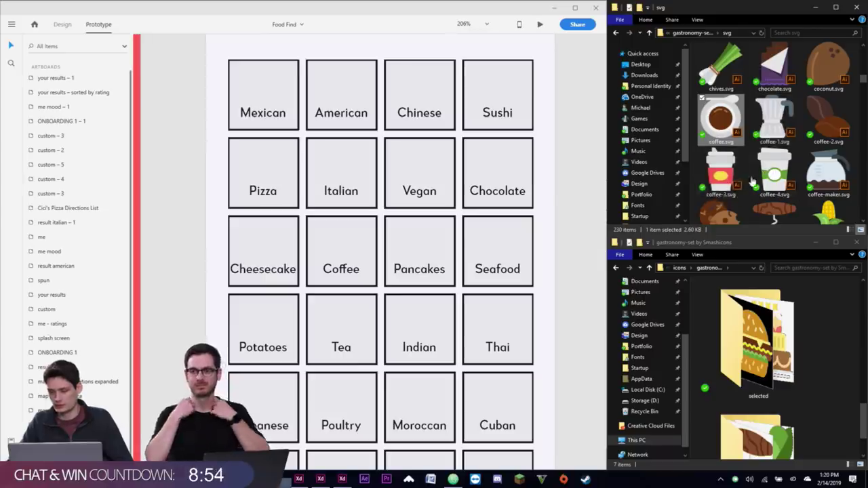
pyautogui.click(725, 175)
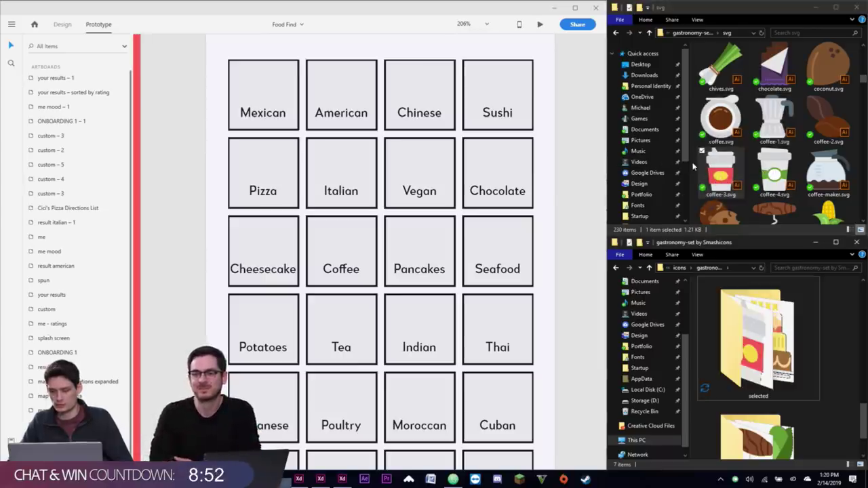
pyautogui.click(693, 166)
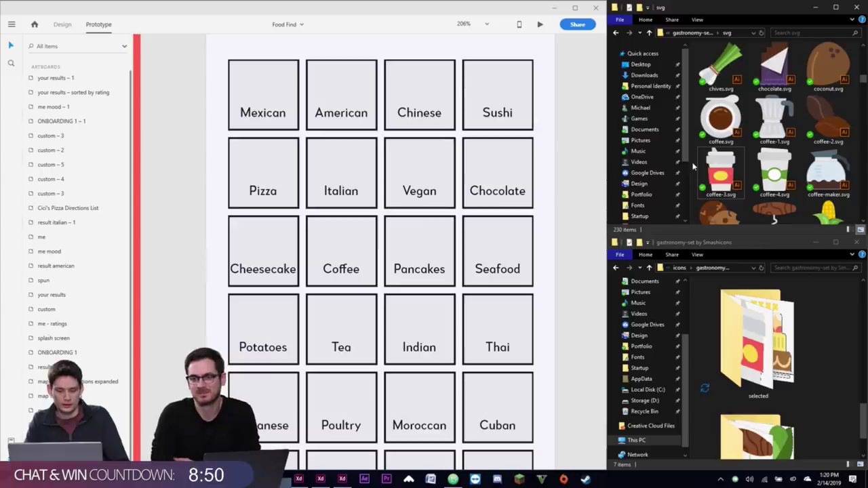
# - Find the pancake icons and copy pancakes-1.svg into the "selected" folder
pyautogui.press('p')
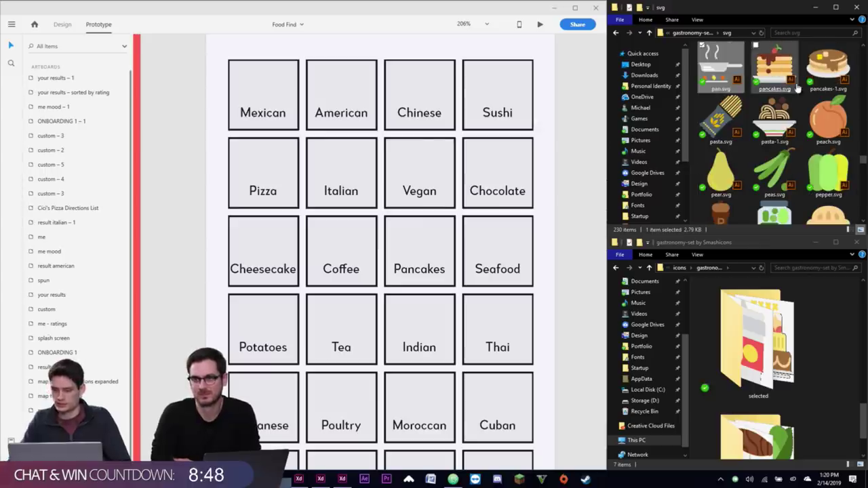
pyautogui.moveTo(828, 68); pyautogui.dragTo(731, 299)
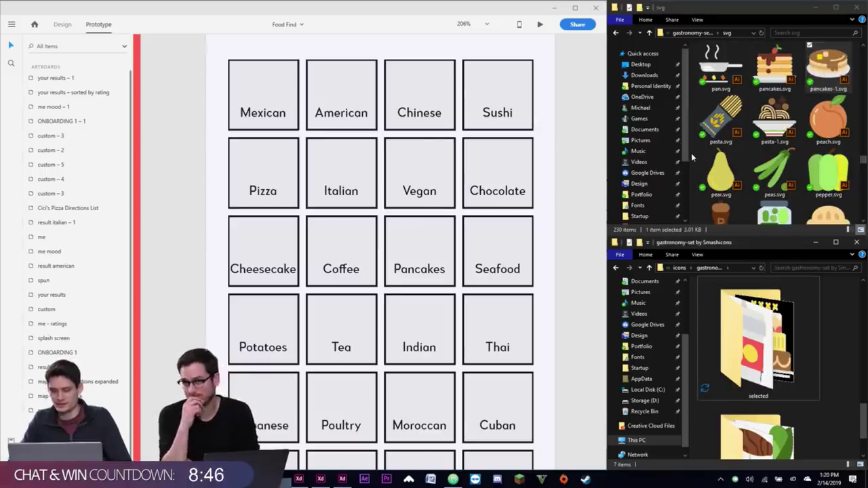
pyautogui.click(691, 152)
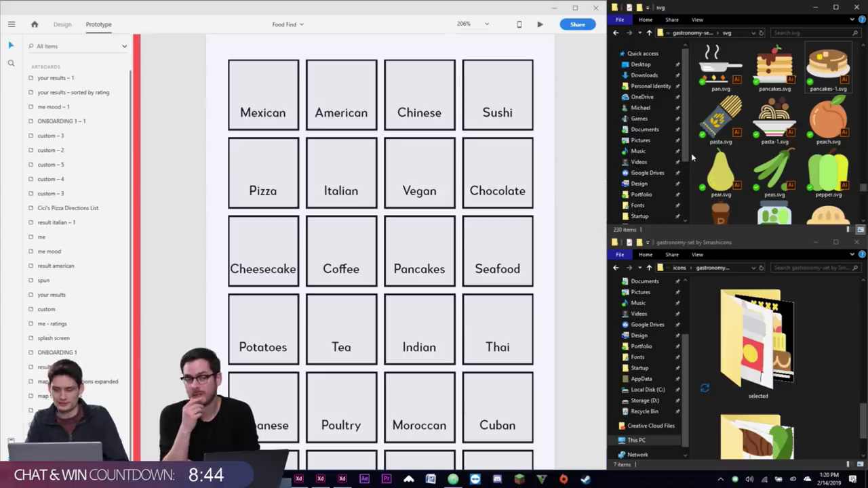
# - Find shrimp.svg in the svg folder and copy it into the "selected" folder for the Seafood tile
pyautogui.press('s')
pyautogui.press('s')
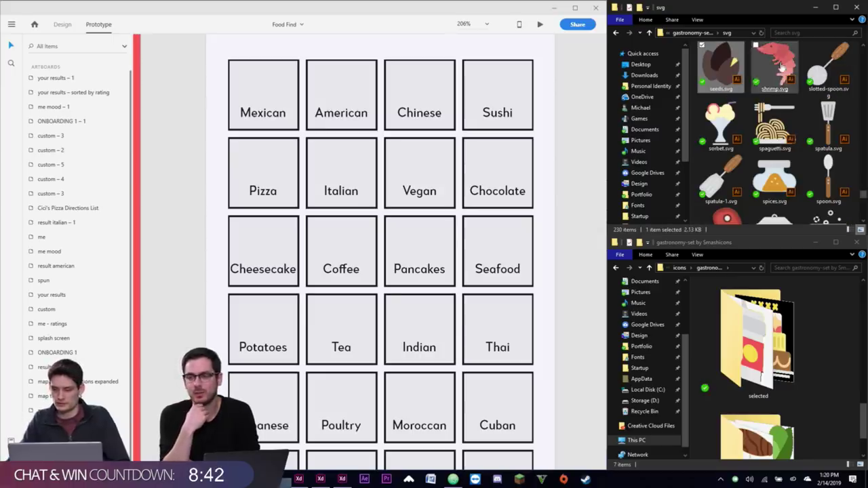
pyautogui.click(693, 181)
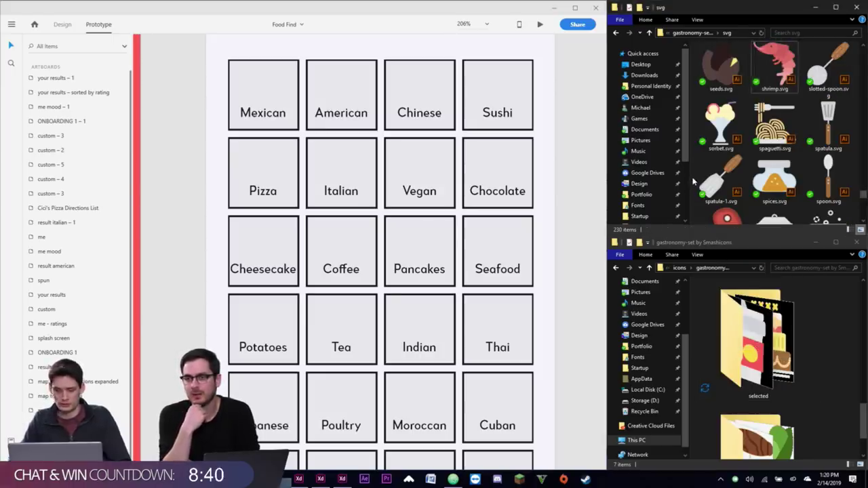
# - Compare the potato icons and copy potatoes-2.svg into the "selected" folder
pyautogui.press('p')
pyautogui.press('o')
pyautogui.press('t')
pyautogui.press('a')
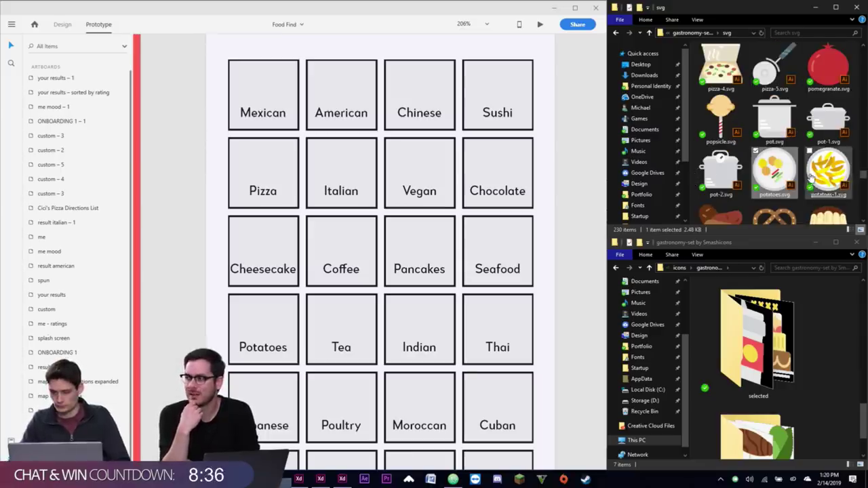
pyautogui.scroll(-2, 822, 109)
pyautogui.click(828, 97)
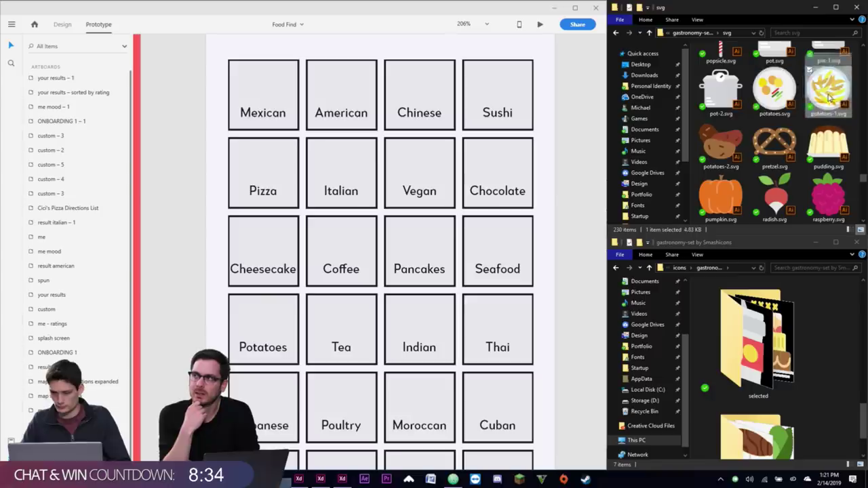
pyautogui.moveTo(724, 148); pyautogui.dragTo(750, 339)
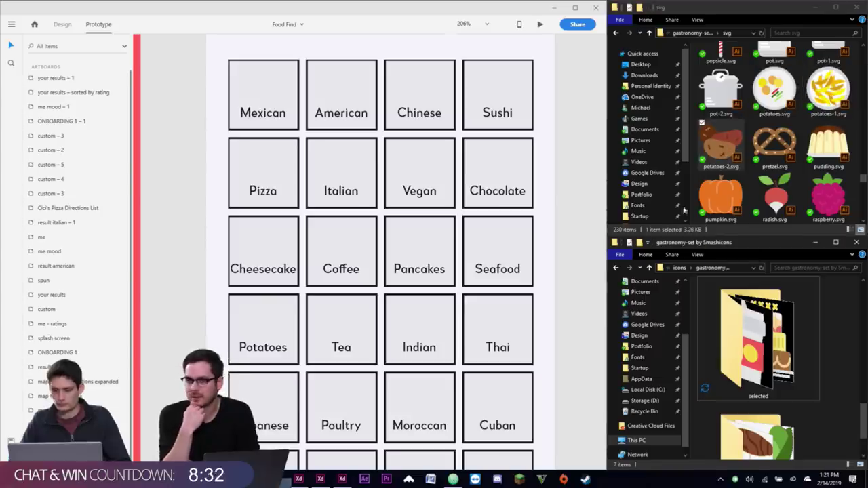
pyautogui.click(696, 157)
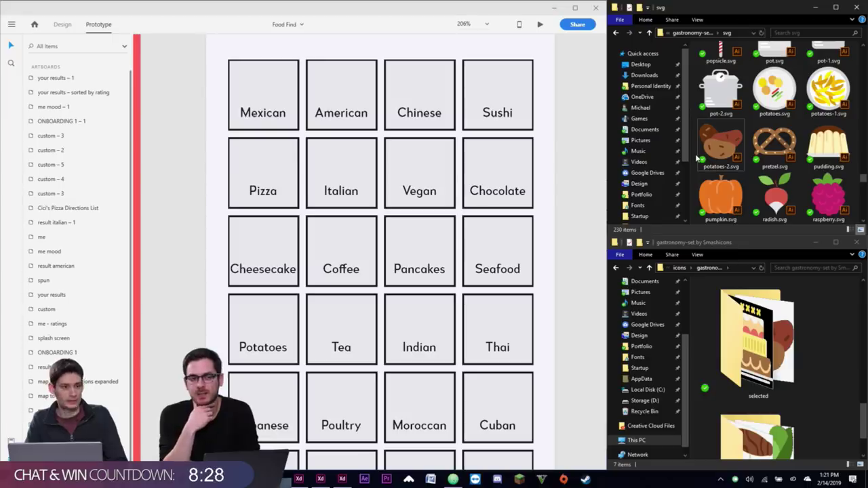
# - Find the tea icons and copy the steaming cup tea-1.svg into the "selected" folder
pyautogui.write('tea')
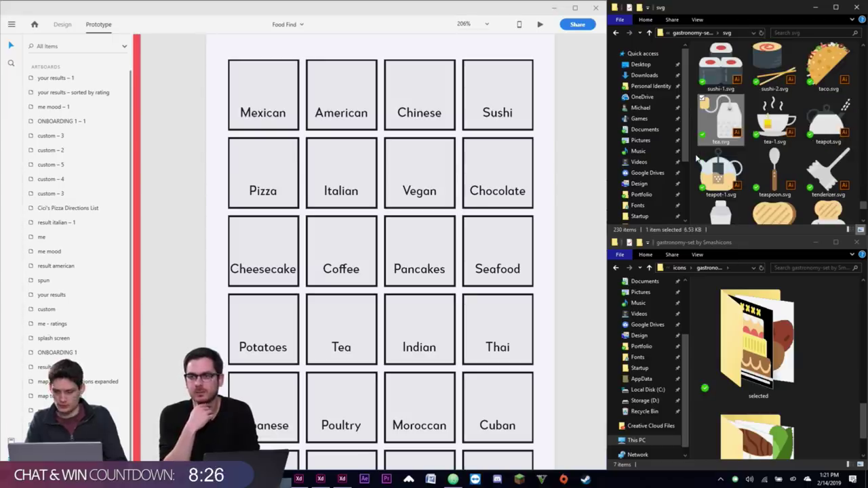
pyautogui.moveTo(775, 121); pyautogui.dragTo(757, 397)
pyautogui.scroll(-1, 757, 397)
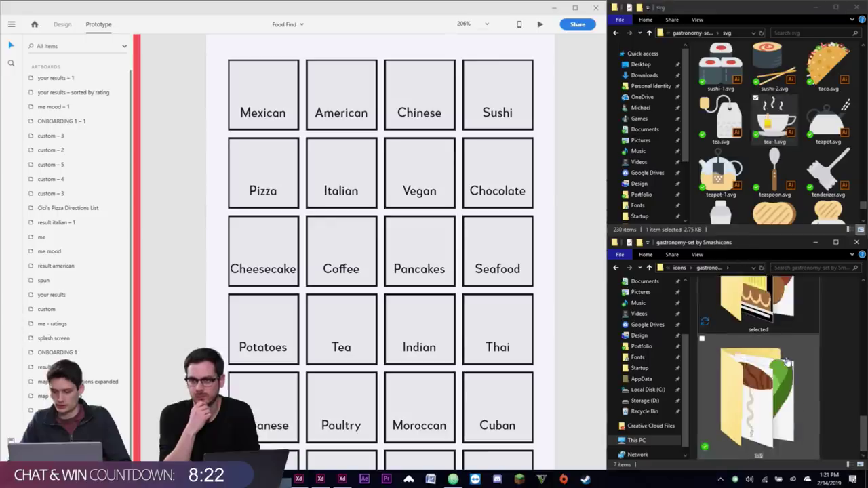
pyautogui.click(693, 151)
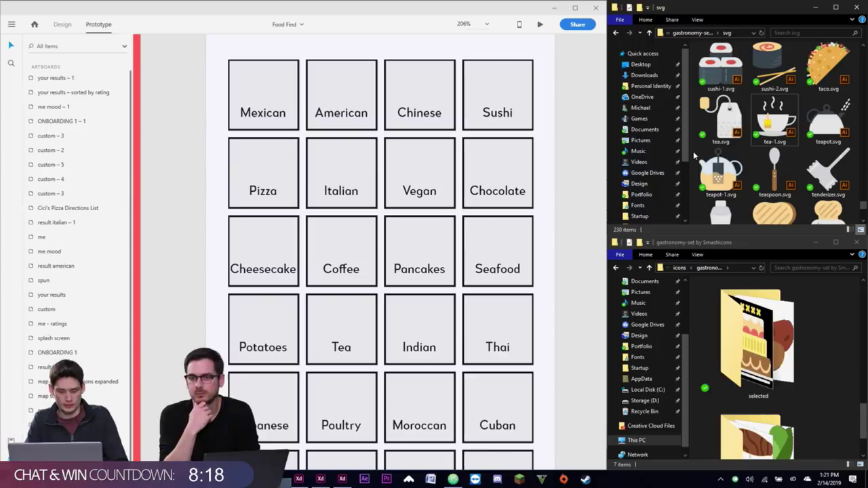
# - Look up icons starting with "cu", "spi" and "so" in the svg folder as candidates for the Indian tile
pyautogui.scroll(-3, 523, 305)
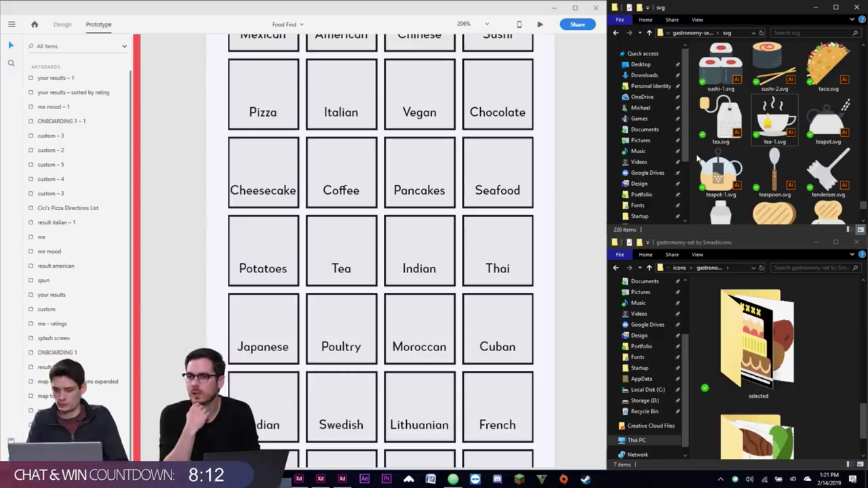
pyautogui.write('cu')
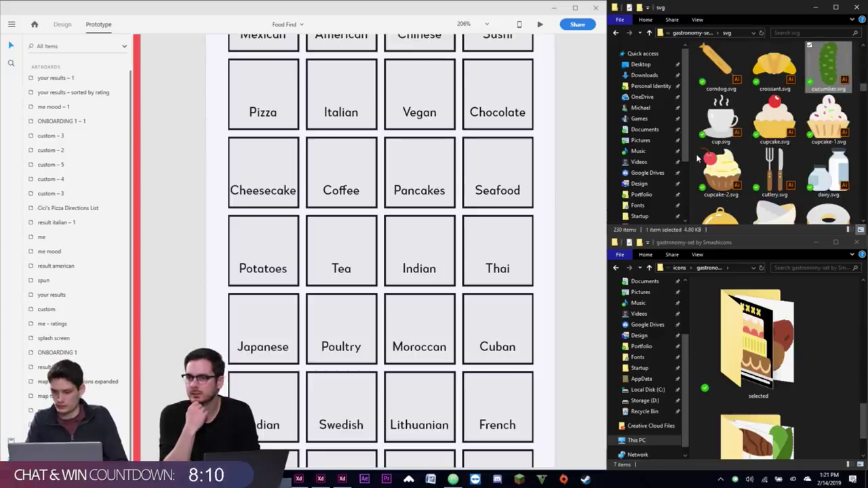
pyautogui.write('spi')
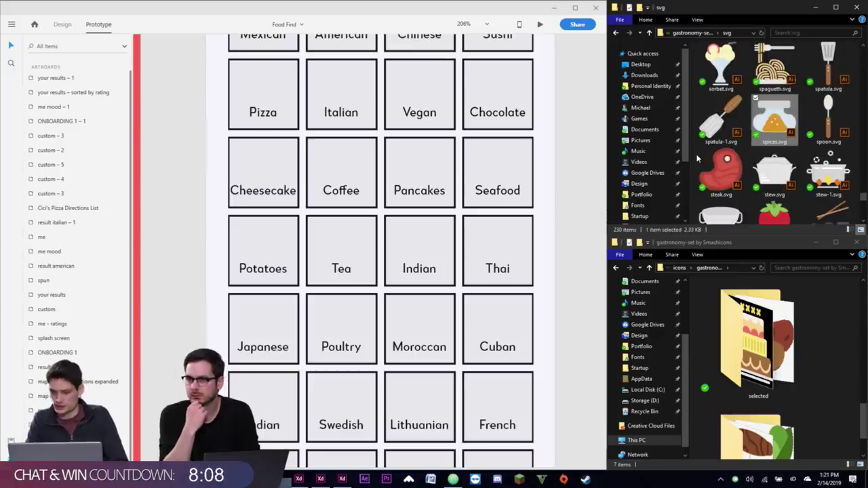
pyautogui.write('cu')
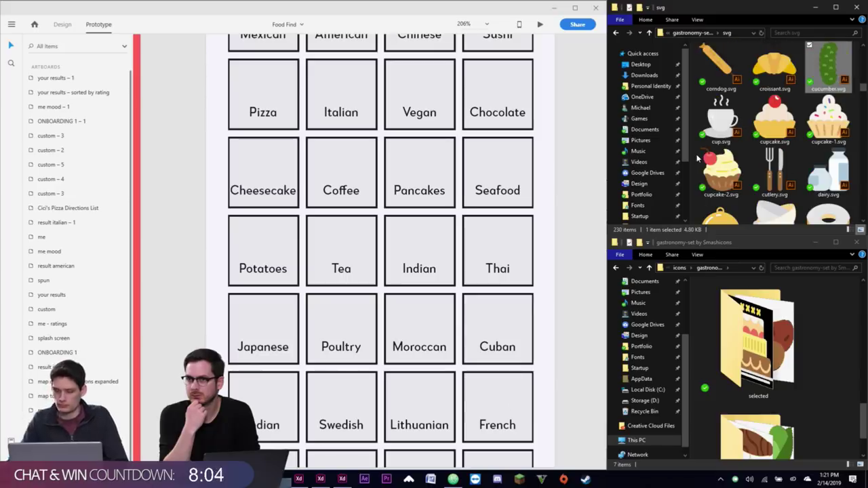
pyautogui.write('so')
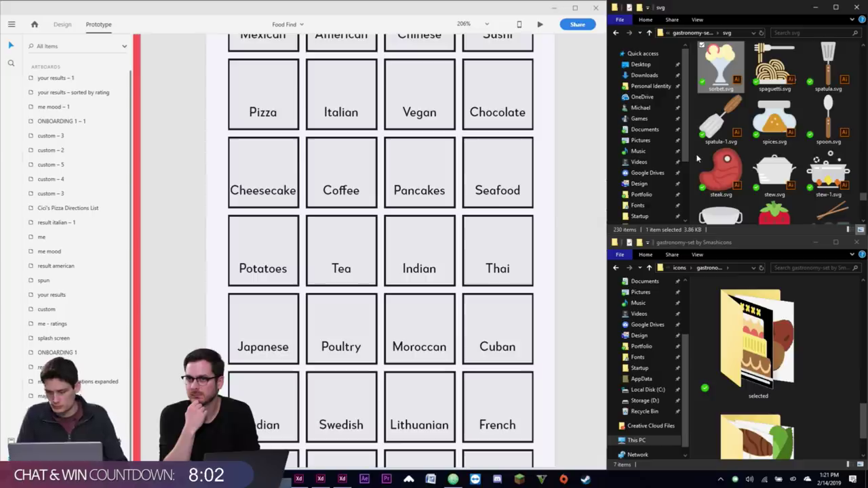
pyautogui.scroll(-2, 697, 158)
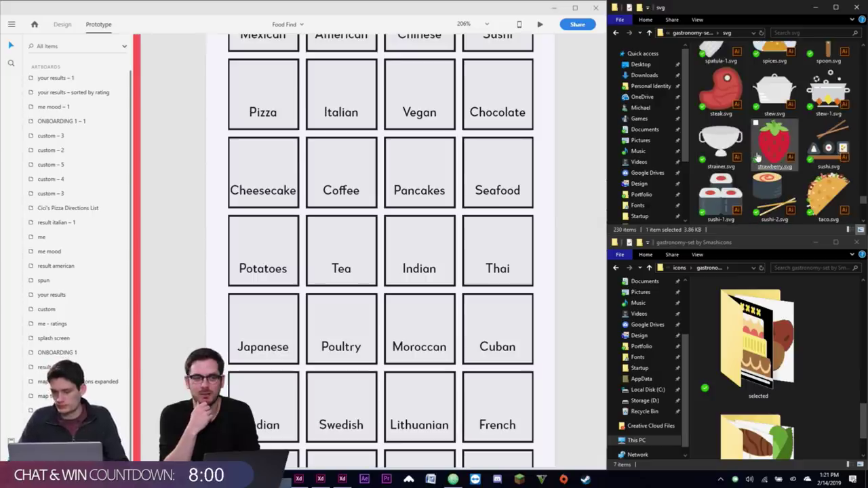
pyautogui.scroll(-8, 787, 177)
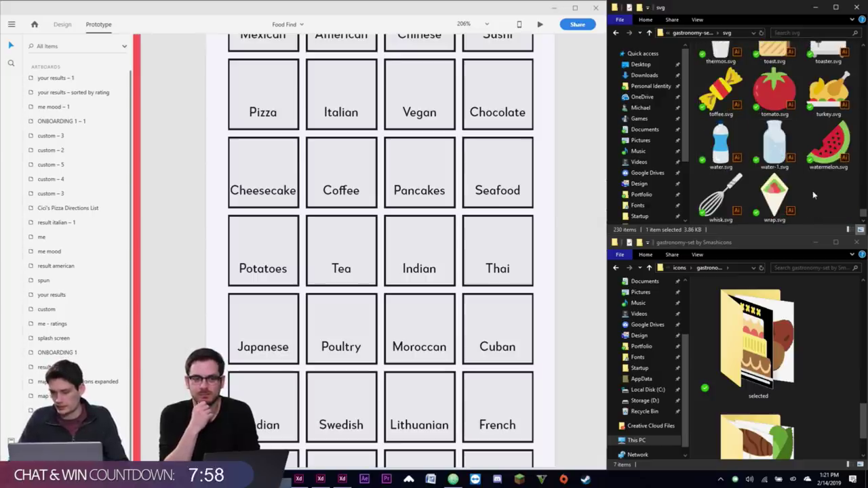
# - Browse the svg folder backwards from the wrap icon to the grain and glass icons for dishes suiting the remaining tiles
pyautogui.scroll(8, 829, 198)
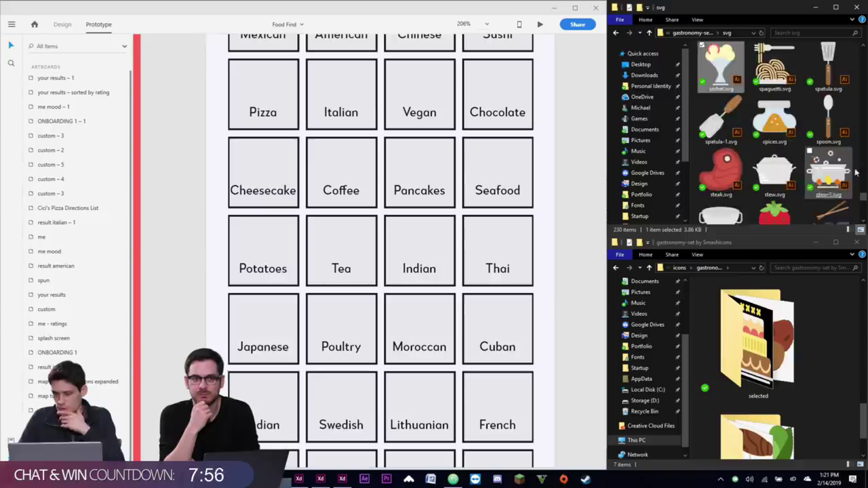
pyautogui.scroll(1, 858, 169)
pyautogui.scroll(2, 858, 169)
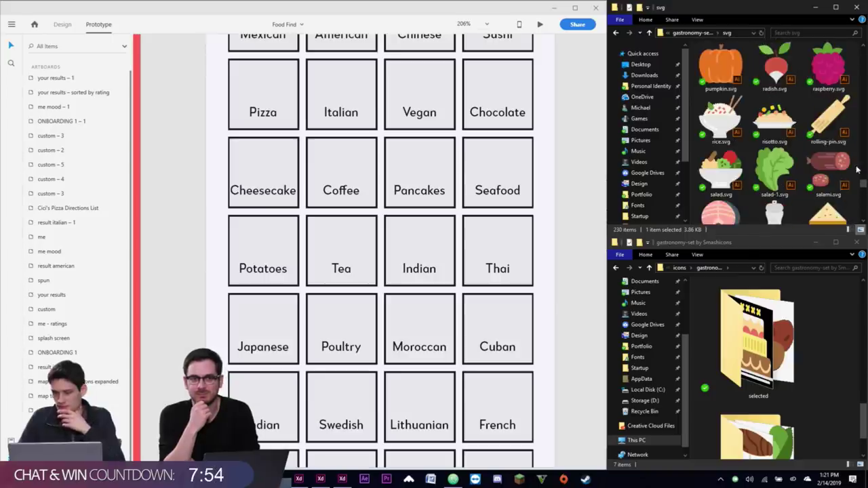
pyautogui.scroll(2, 857, 169)
pyautogui.scroll(2, 857, 170)
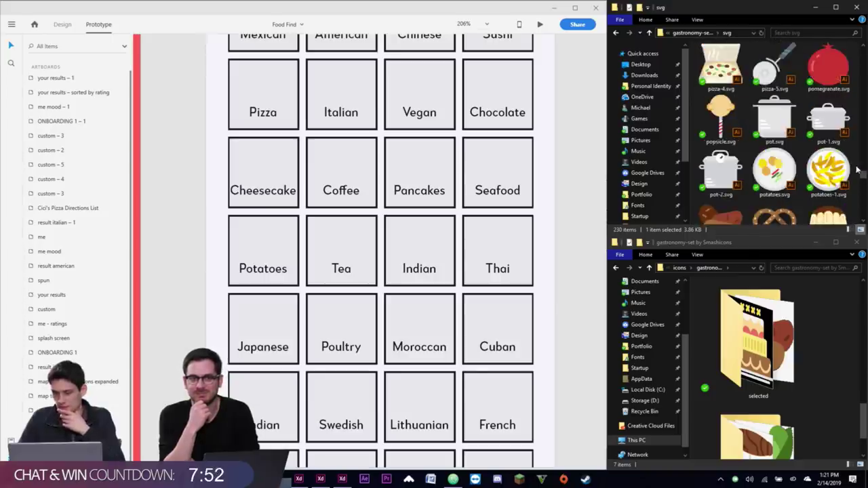
pyautogui.scroll(2, 856, 166)
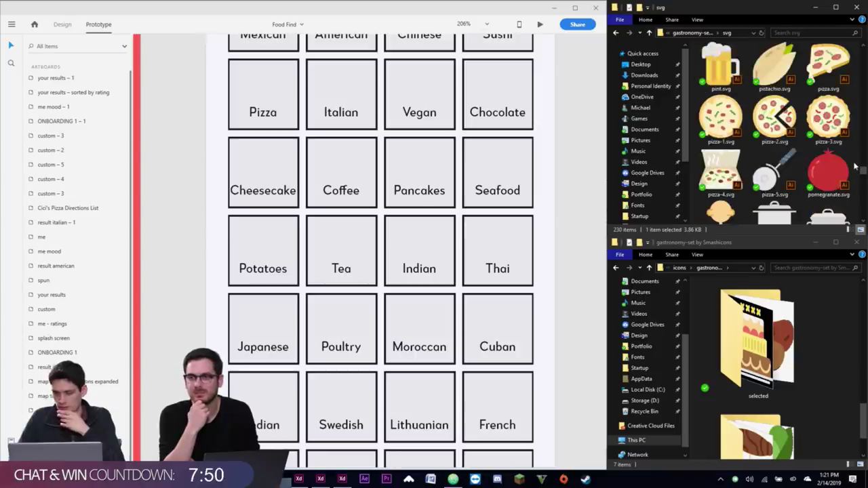
pyautogui.scroll(6, 856, 165)
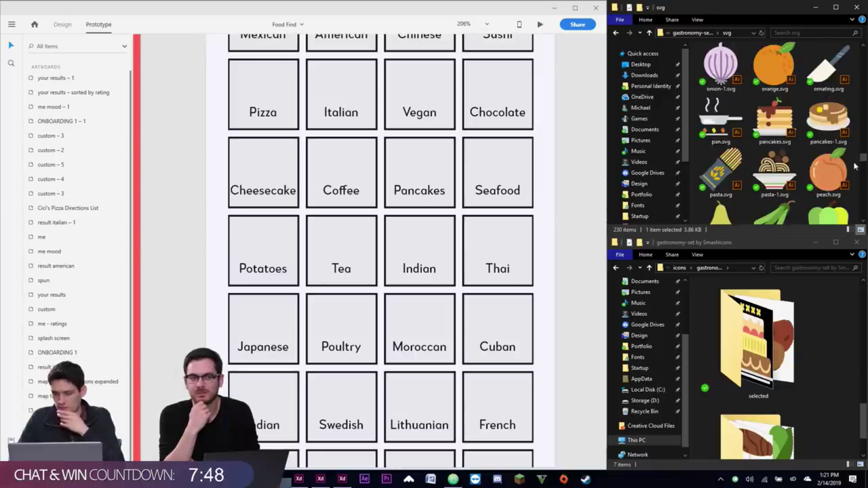
pyautogui.scroll(1, 856, 165)
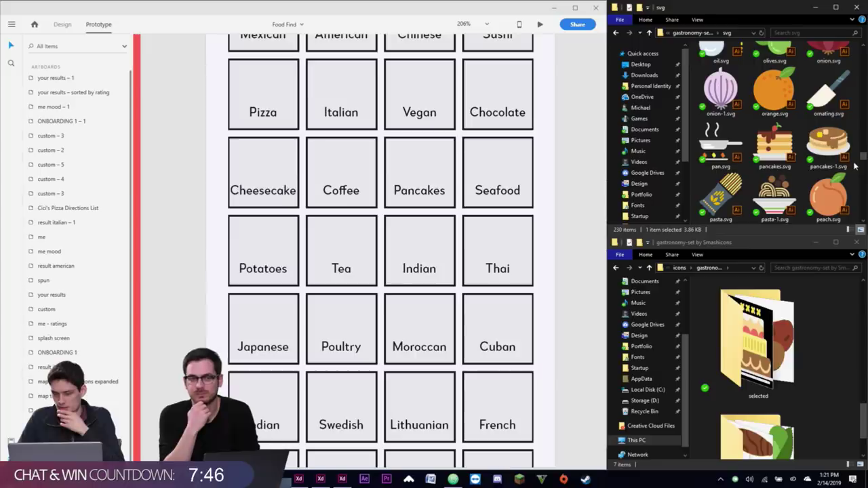
pyautogui.scroll(5, 855, 165)
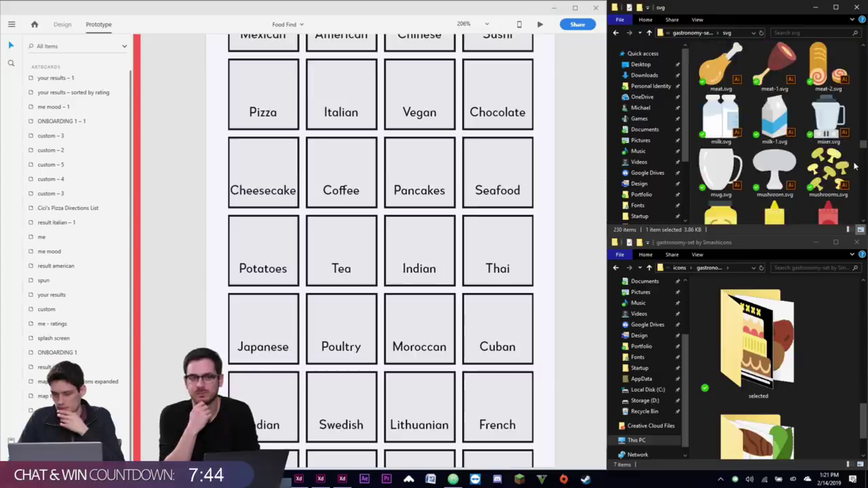
pyautogui.scroll(2, 856, 165)
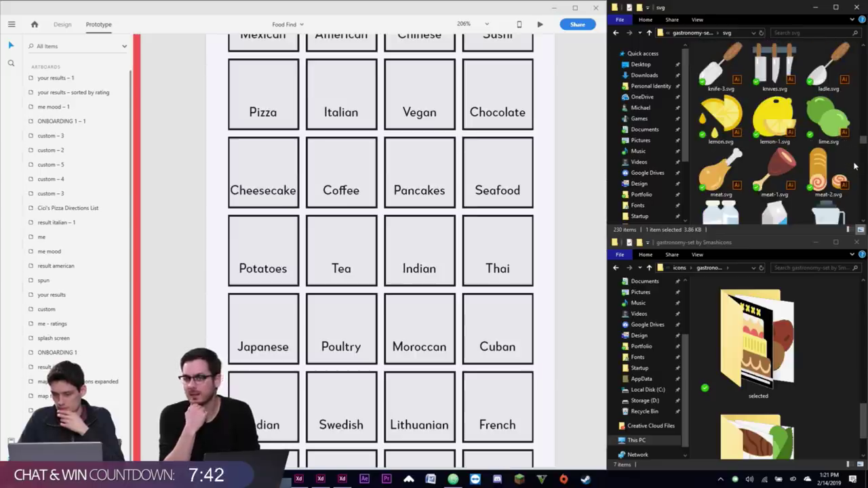
pyautogui.scroll(2, 856, 165)
pyautogui.scroll(2, 856, 166)
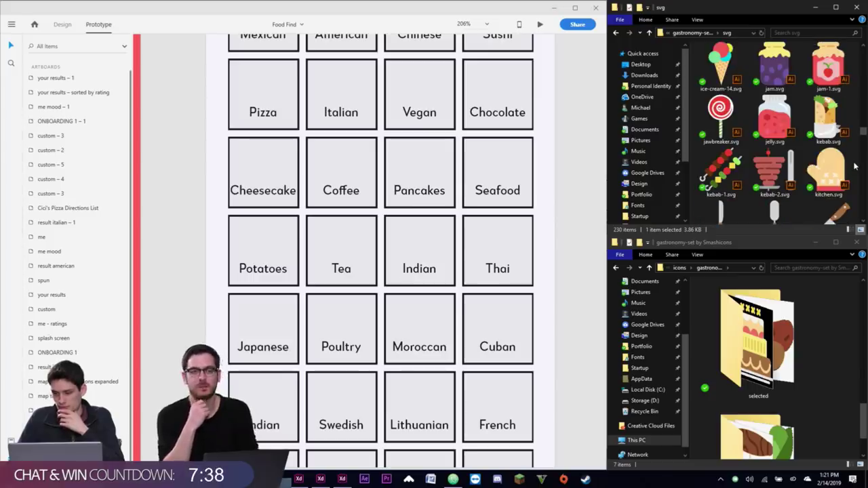
pyautogui.scroll(2, 855, 166)
pyautogui.scroll(6, 854, 165)
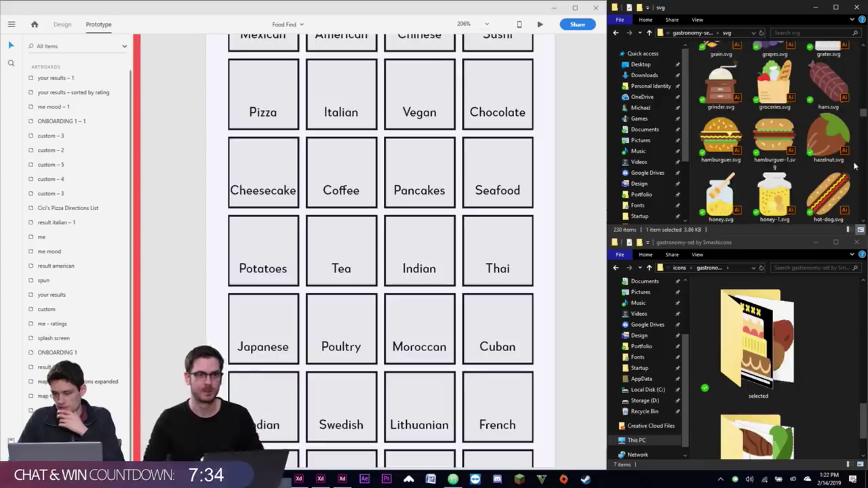
pyautogui.scroll(1, 854, 165)
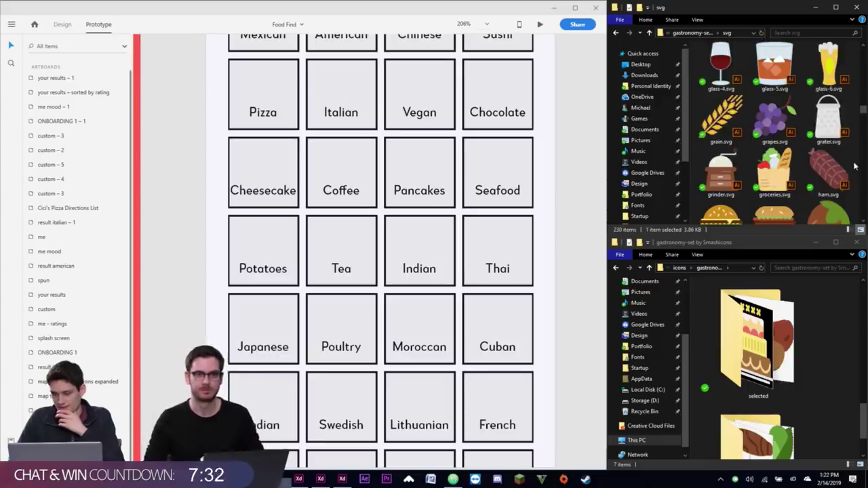
# - Find fish.svg in the svg folder and copy it into the "selected" folder
pyautogui.scroll(2, 854, 165)
pyautogui.scroll(2, 854, 165)
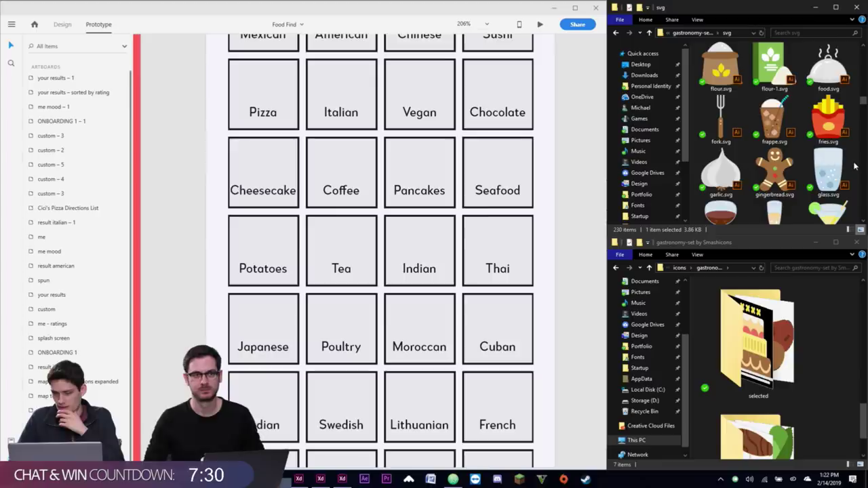
pyautogui.scroll(2, 855, 166)
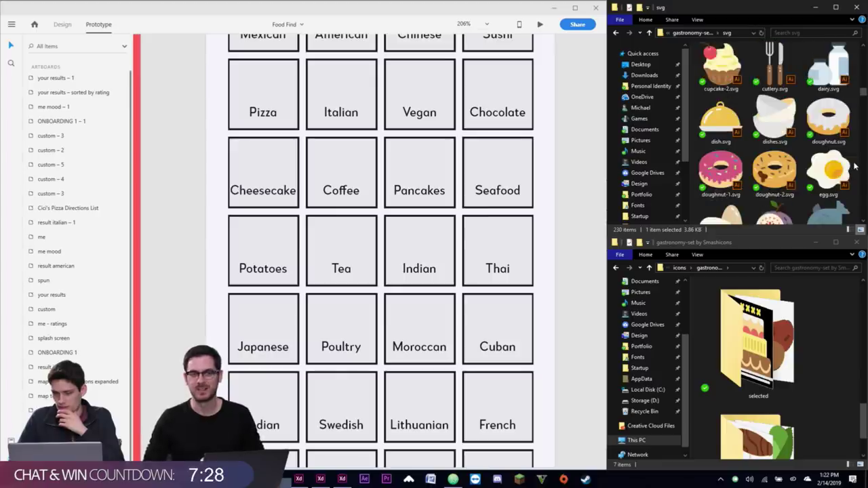
pyautogui.scroll(1, 855, 165)
pyautogui.moveTo(828, 148); pyautogui.dragTo(783, 339)
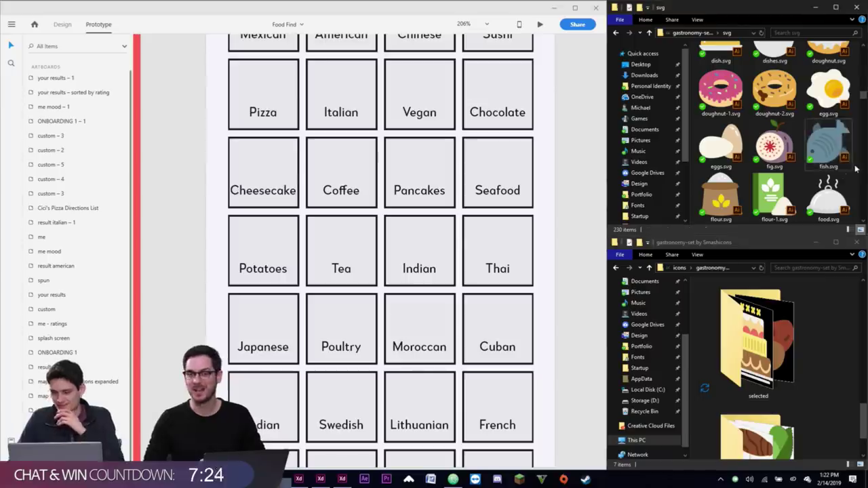
# - Examine the rest of the svg folder, from the cupcake icons back to the apple icons, for cuisine tile candidates
pyautogui.scroll(2, 856, 168)
pyautogui.scroll(2, 854, 173)
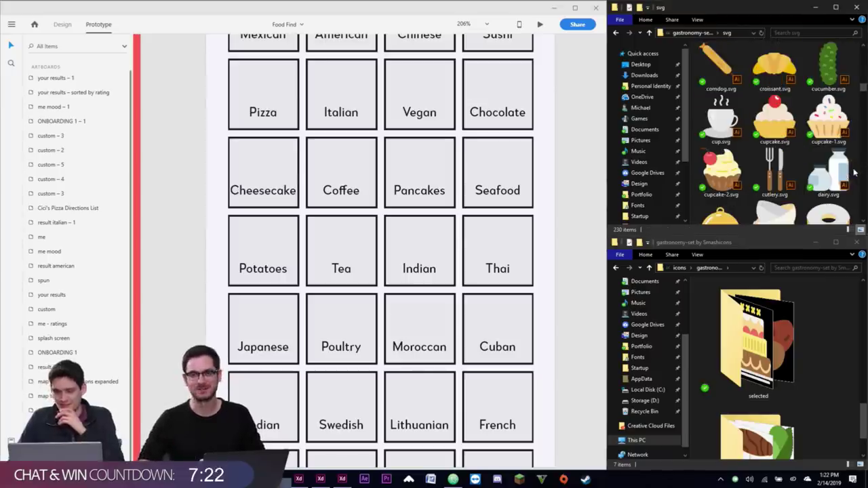
pyautogui.scroll(2, 855, 173)
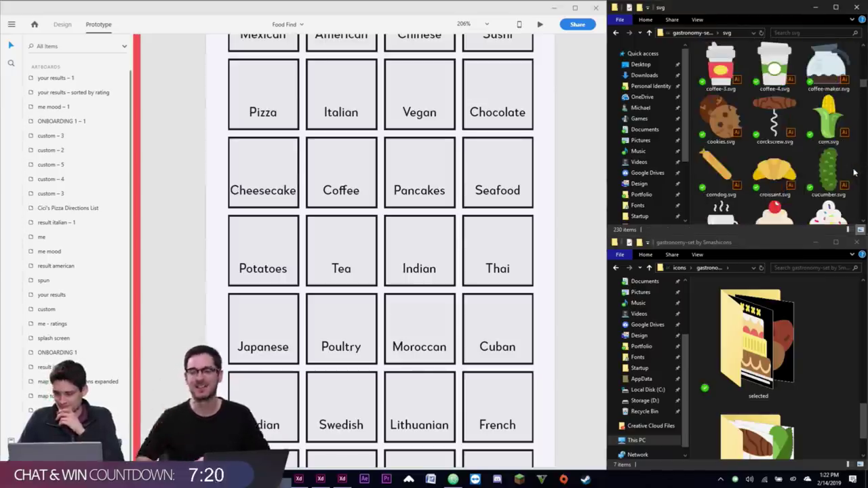
pyautogui.scroll(3, 855, 171)
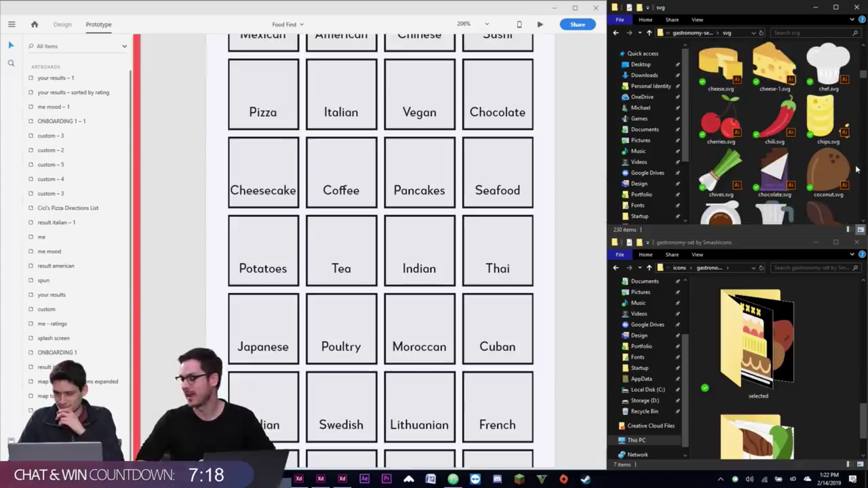
pyautogui.scroll(-2, 857, 169)
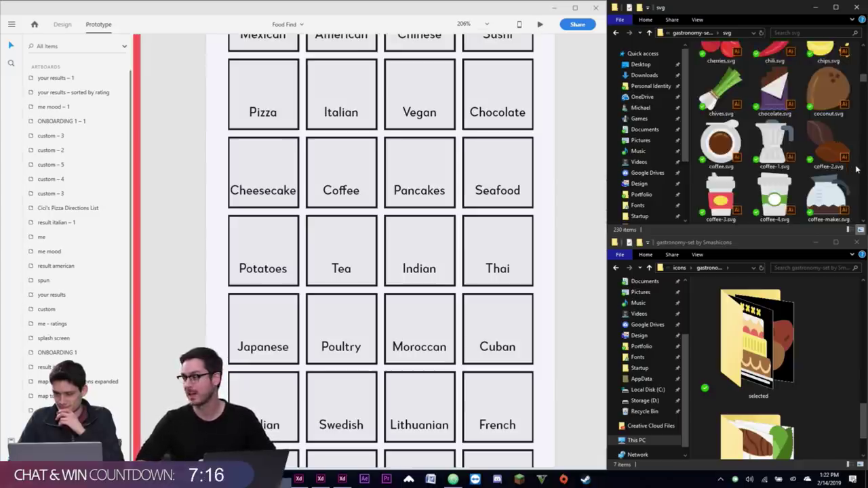
pyautogui.scroll(3, 857, 170)
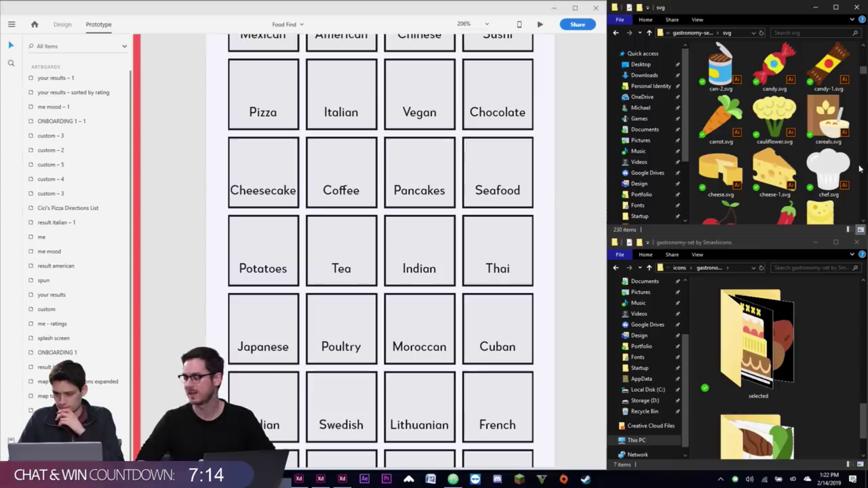
pyautogui.scroll(2, 860, 168)
pyautogui.scroll(6, 860, 168)
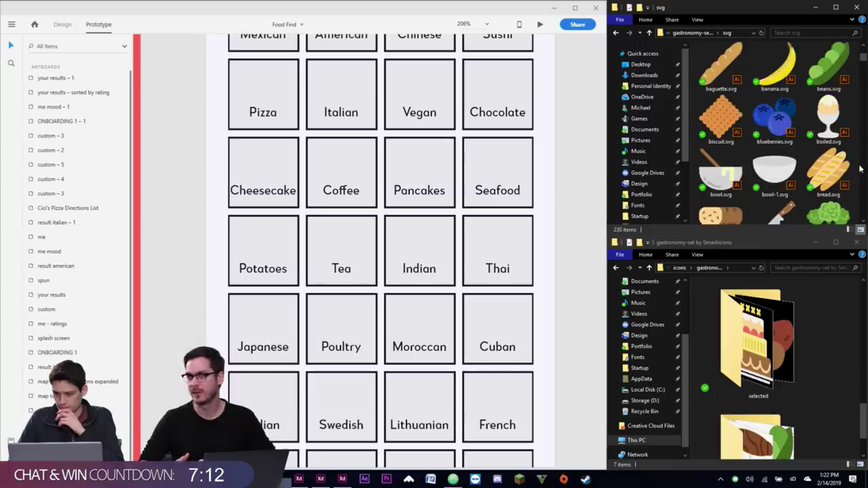
pyautogui.scroll(-2, 860, 169)
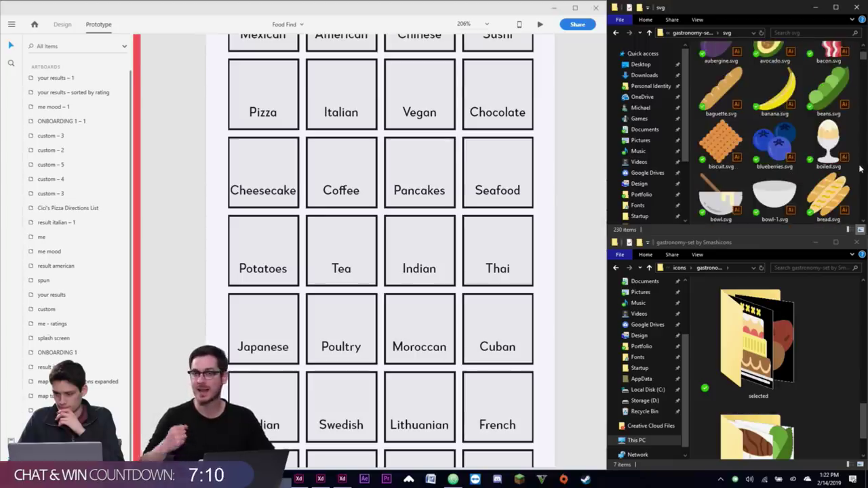
pyautogui.scroll(2, 860, 168)
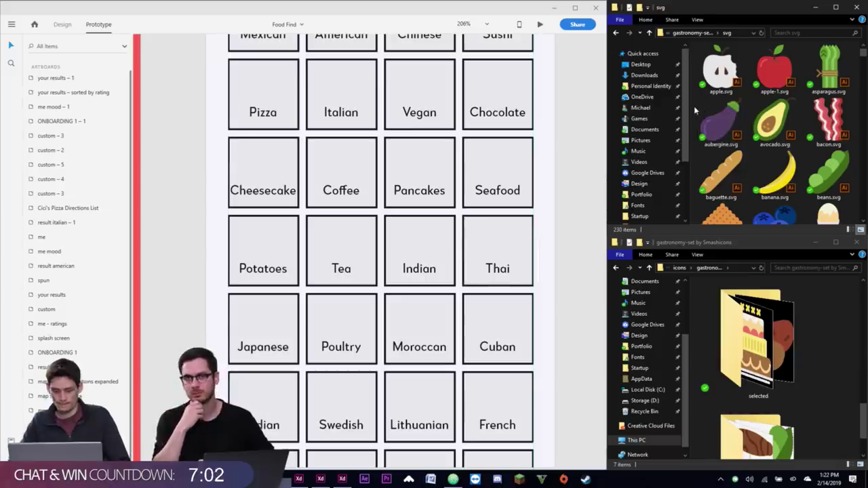
# - Locate spices.svg again and compare it with the nearby stew, steak and sushi icons for the Indian tile
pyautogui.press('s')
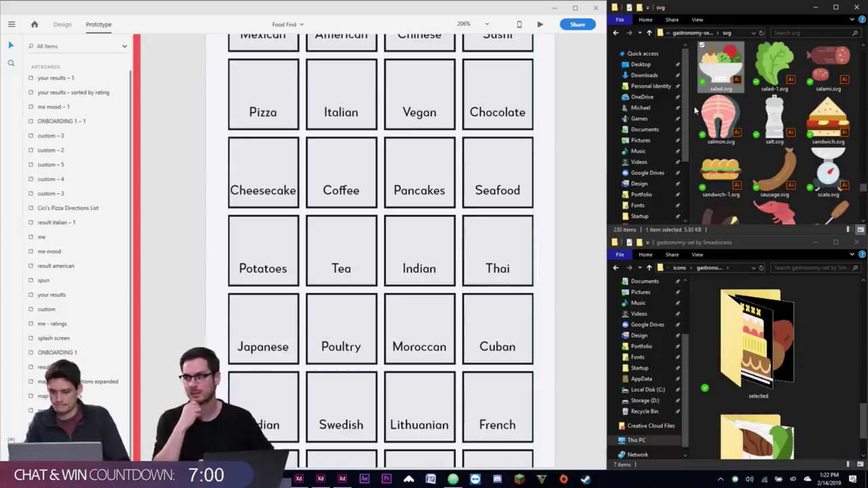
pyautogui.press('s')
pyautogui.press('p')
pyautogui.press('i')
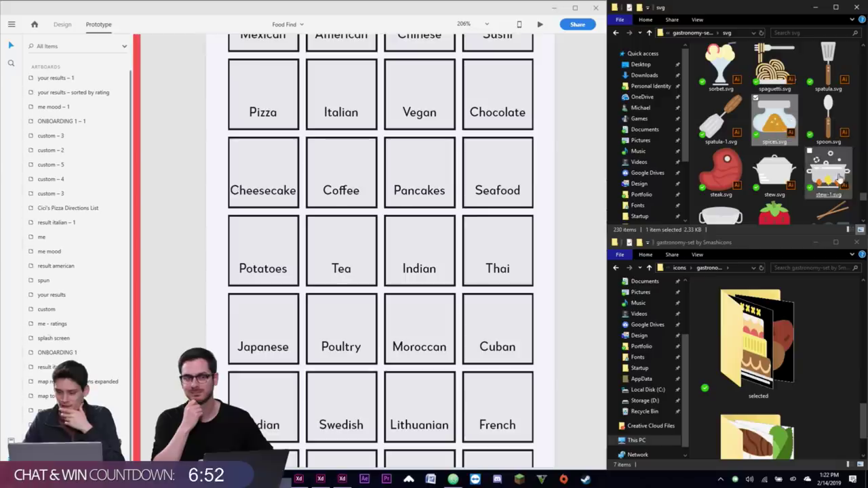
pyautogui.scroll(-1, 852, 165)
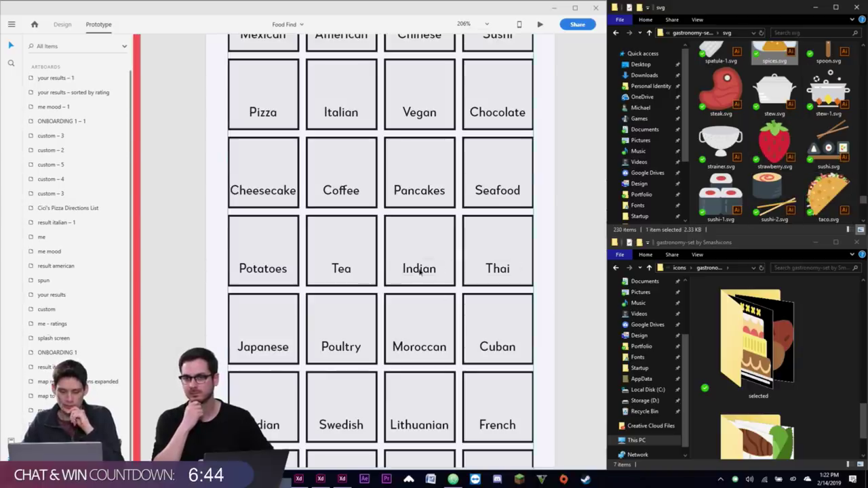
# - Review the category tiles down to the Indian, Swedish, Lithuanian and French row, and return to the svg folder with nothing selected
pyautogui.scroll(-1, 554, 229)
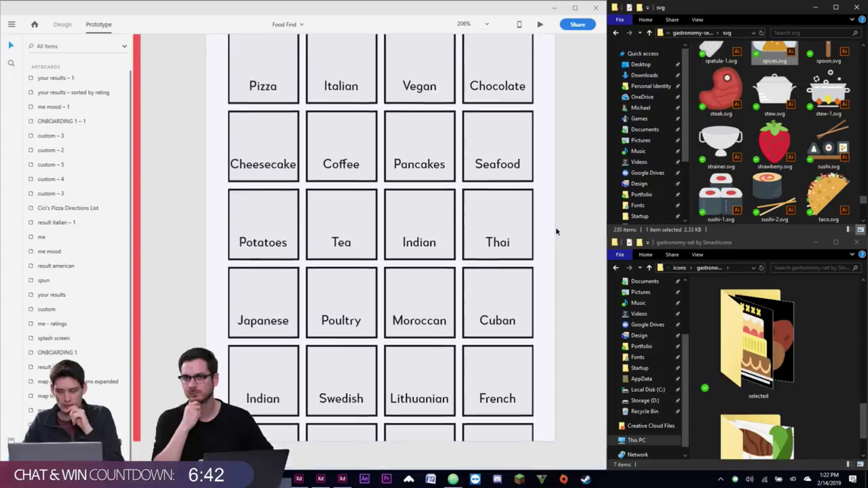
pyautogui.scroll(-1, 556, 232)
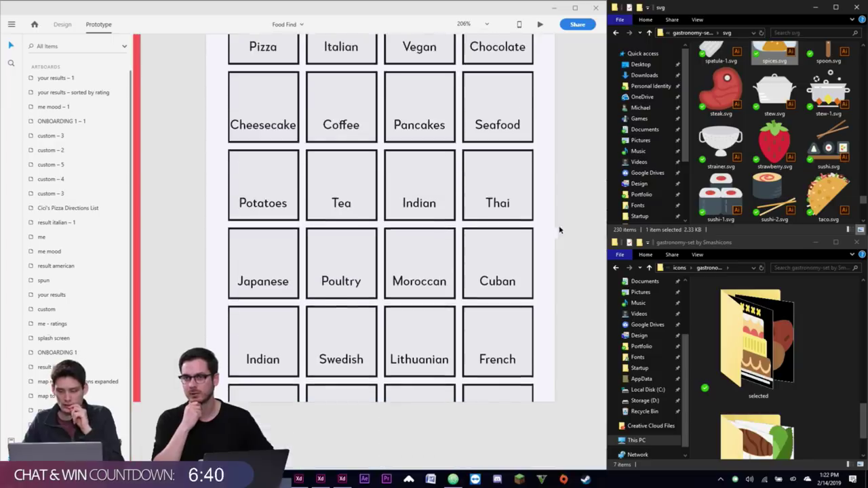
pyautogui.click(695, 143)
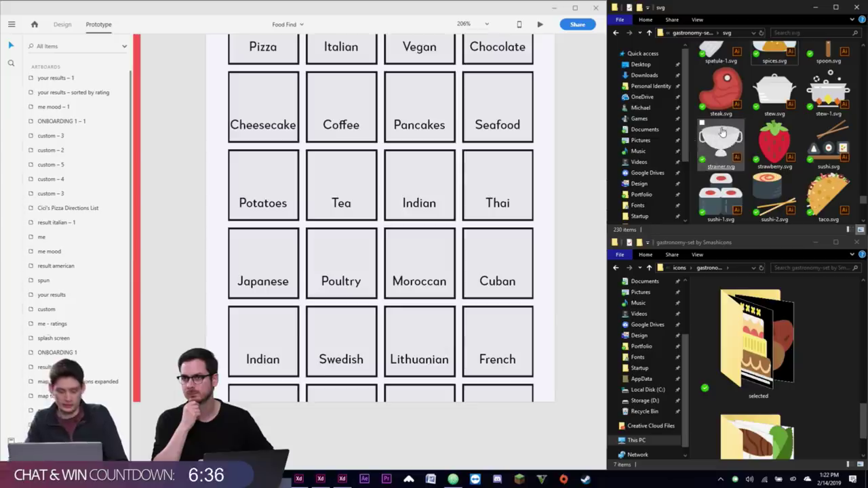
# - Find noodles.svg in the svg folder, copy it into the "selected" folder, and clear the file selection
pyautogui.press('n')
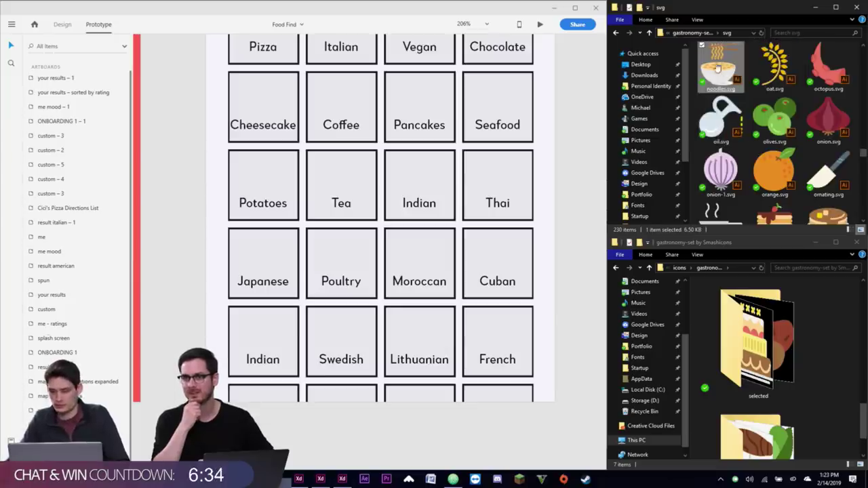
pyautogui.moveTo(720, 68); pyautogui.dragTo(749, 339)
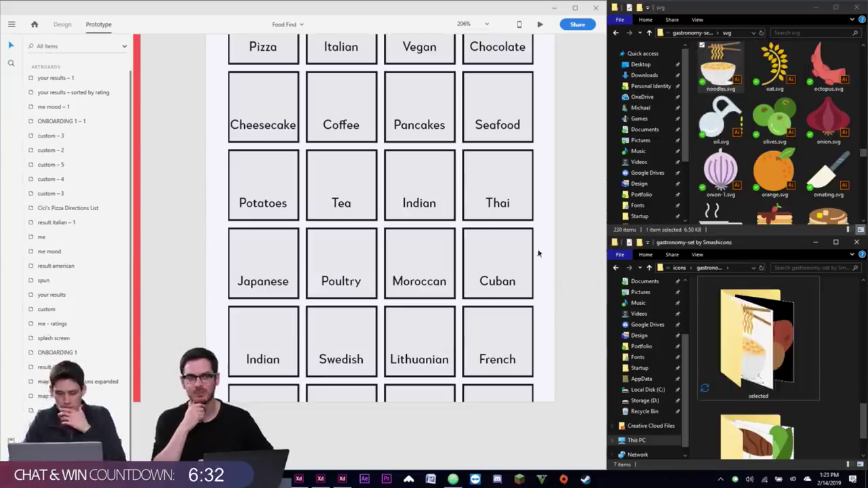
pyautogui.click(693, 156)
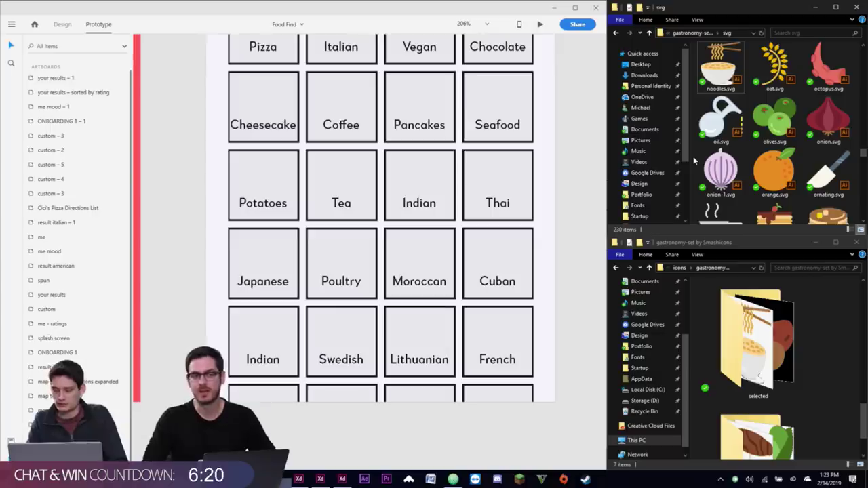
# - Browse the svg folder from fish.svg onward for another icon and copy octopus.svg into the "selected" folder
pyautogui.write('fish')
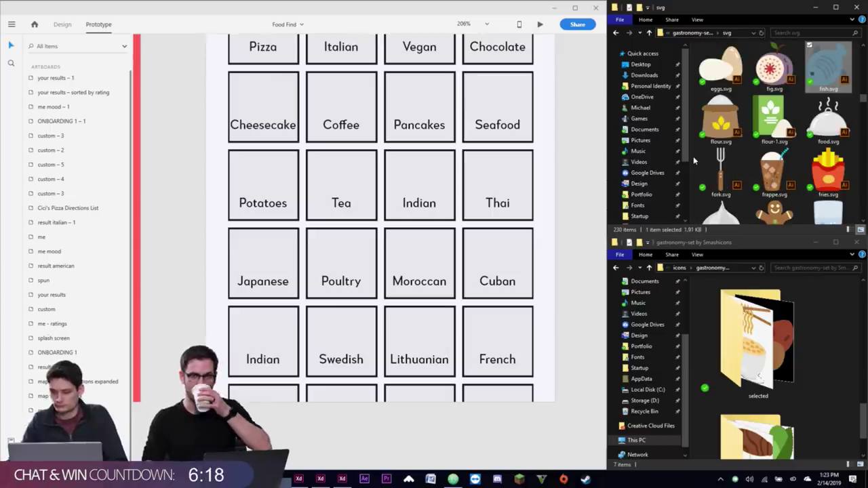
pyautogui.scroll(-2, 694, 156)
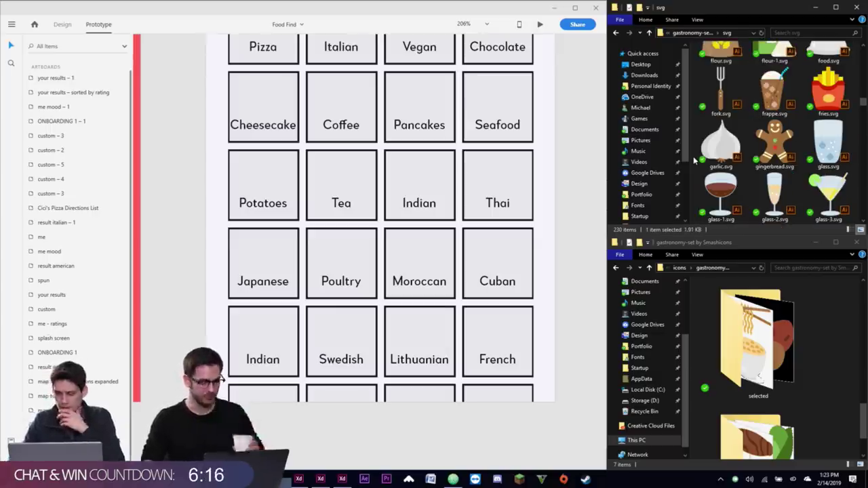
pyautogui.scroll(-5, 695, 163)
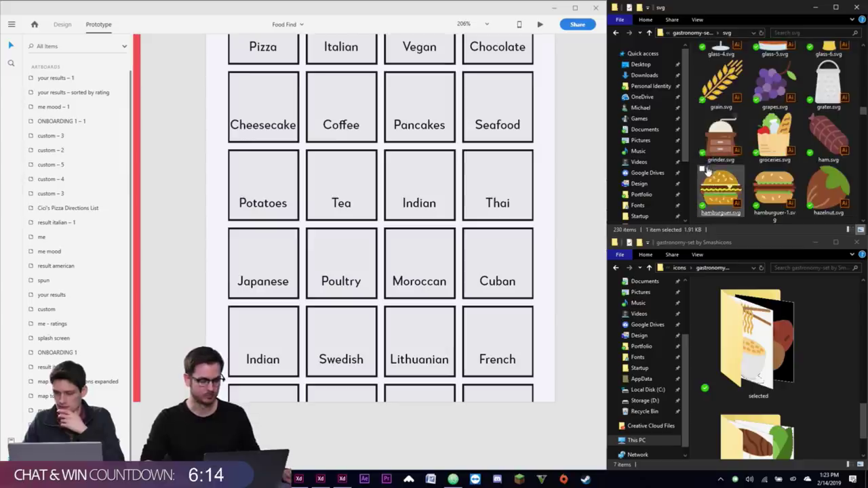
pyautogui.scroll(-3, 708, 171)
pyautogui.scroll(-10, 706, 172)
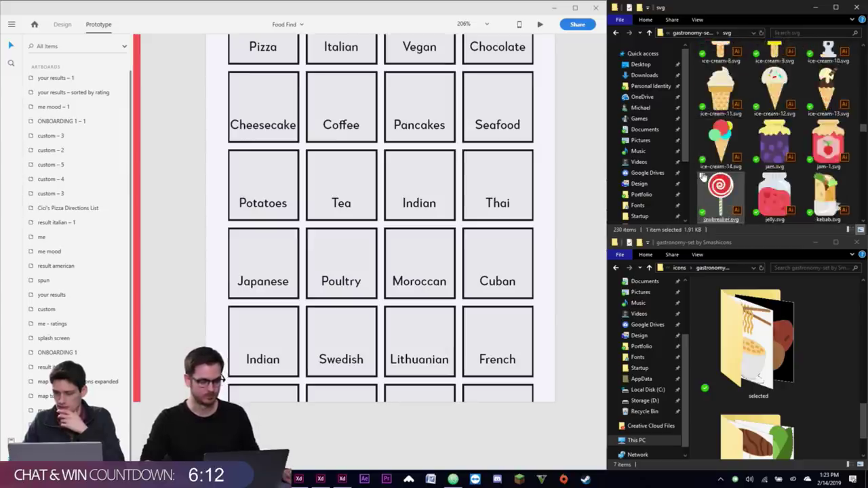
pyautogui.scroll(-10, 704, 177)
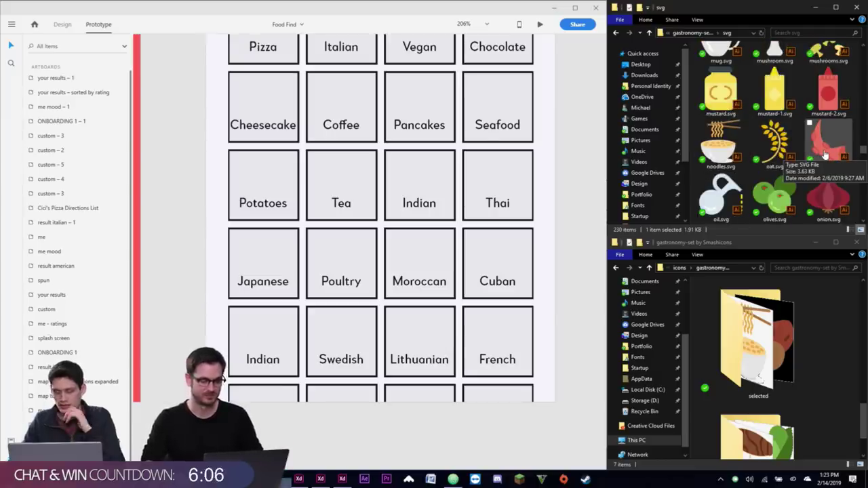
pyautogui.moveTo(825, 156); pyautogui.dragTo(763, 340)
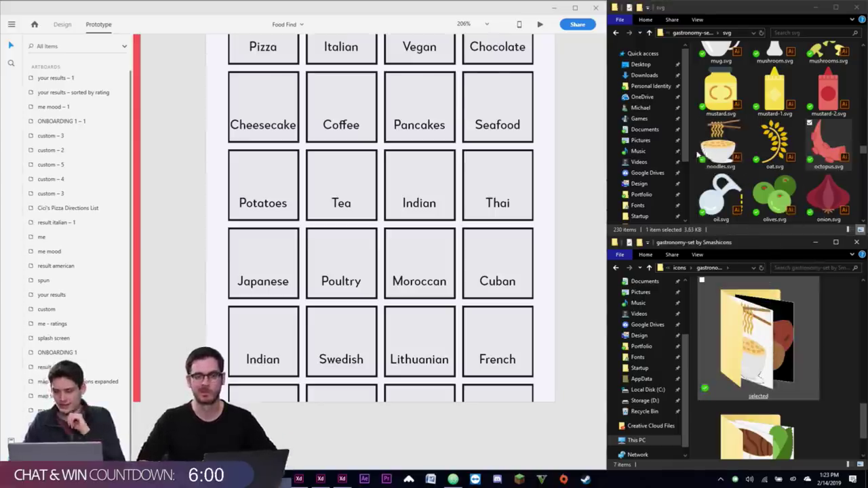
# - Examine the icons from octopus.svg to spices.svg, then chili.svg and the bread and cake icons, for cuisine tile candidates
pyautogui.scroll(-2, 699, 153)
pyautogui.scroll(-6, 698, 155)
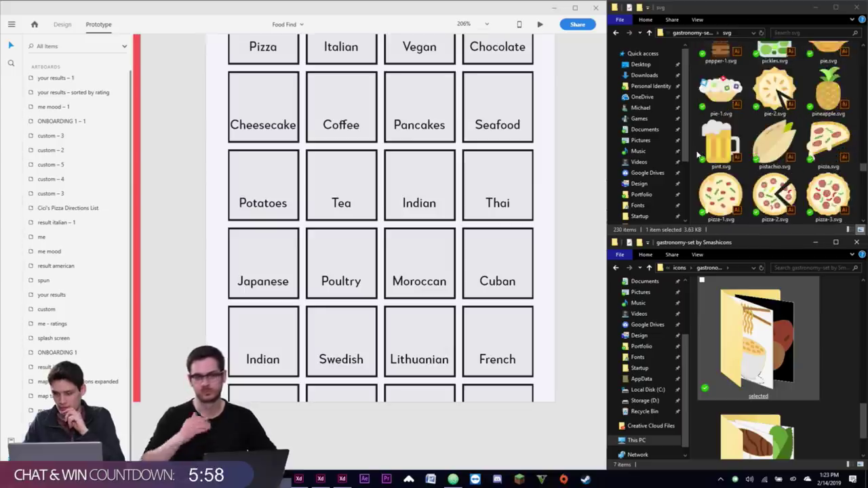
pyautogui.scroll(-5, 698, 154)
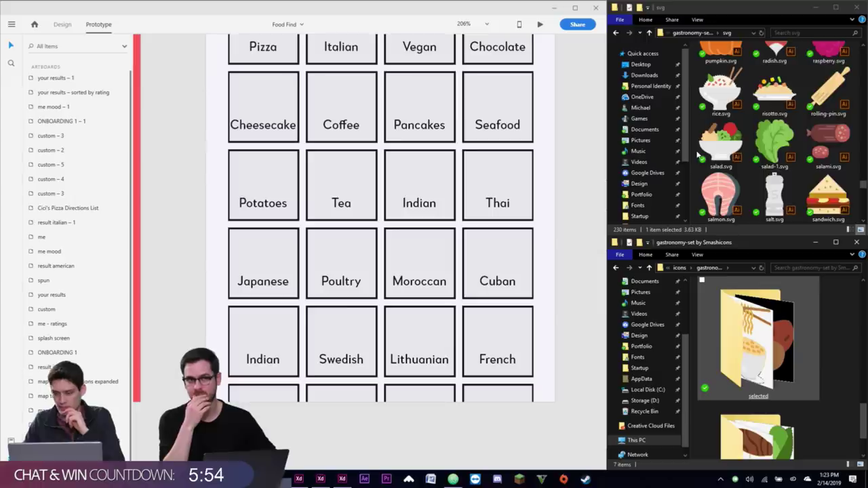
pyautogui.scroll(-4, 699, 155)
pyautogui.click(699, 154)
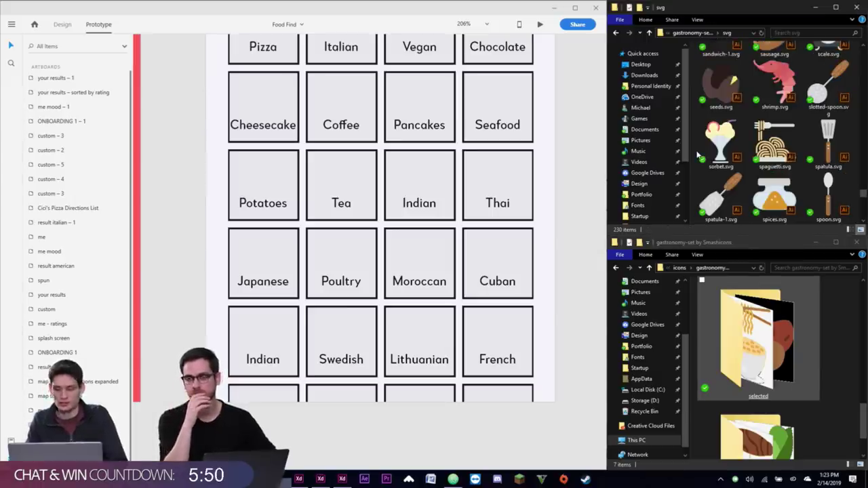
pyautogui.press('c')
pyautogui.press('h')
pyautogui.press('i')
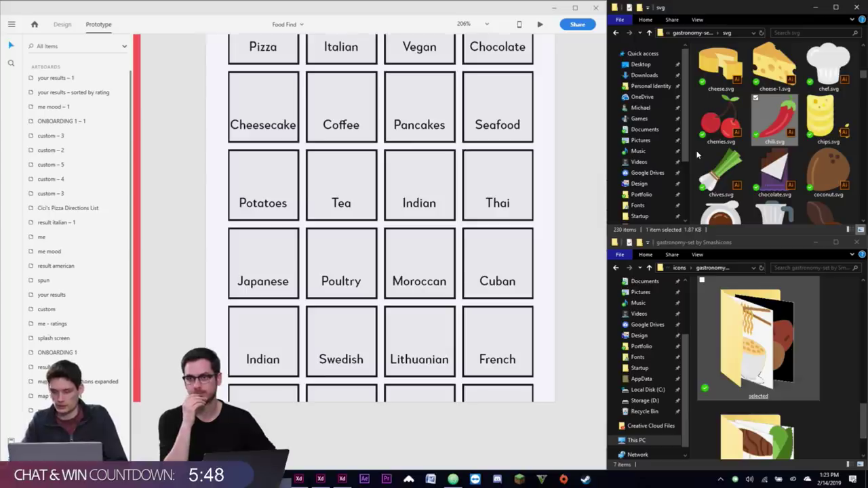
pyautogui.press('Right')
pyautogui.press('Left')
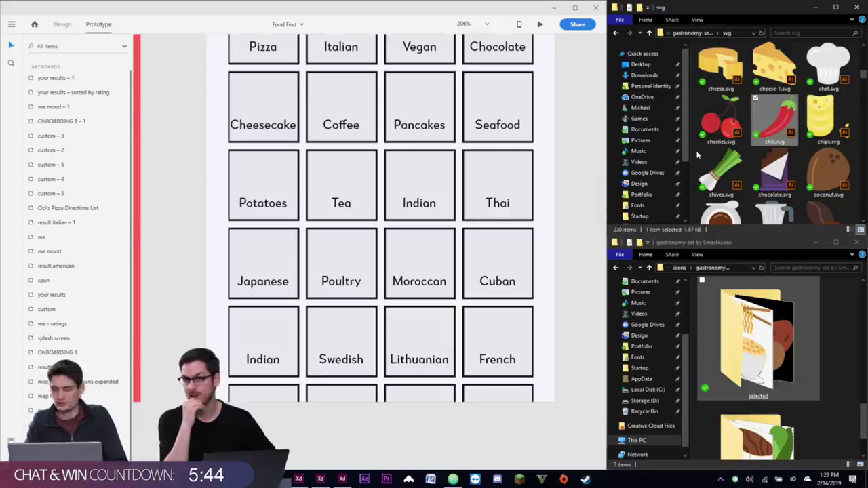
pyautogui.press('b')
pyautogui.scroll(-3, 712, 152)
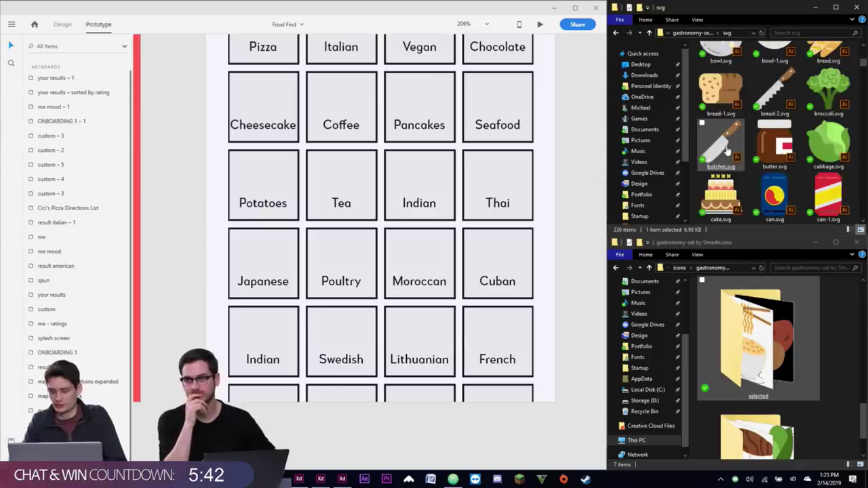
# - Find turkey.svg in the svg folder and copy it into the "selected" folder
pyautogui.press('t')
pyautogui.press('u')
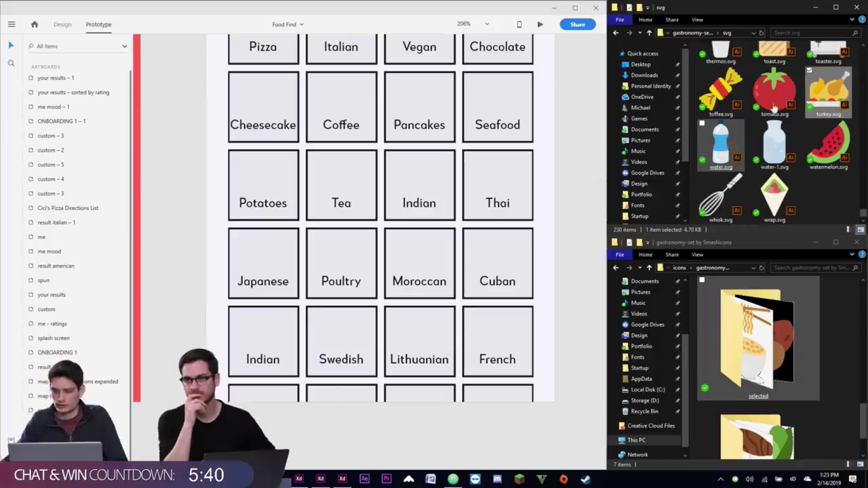
pyautogui.moveTo(838, 99); pyautogui.dragTo(756, 339)
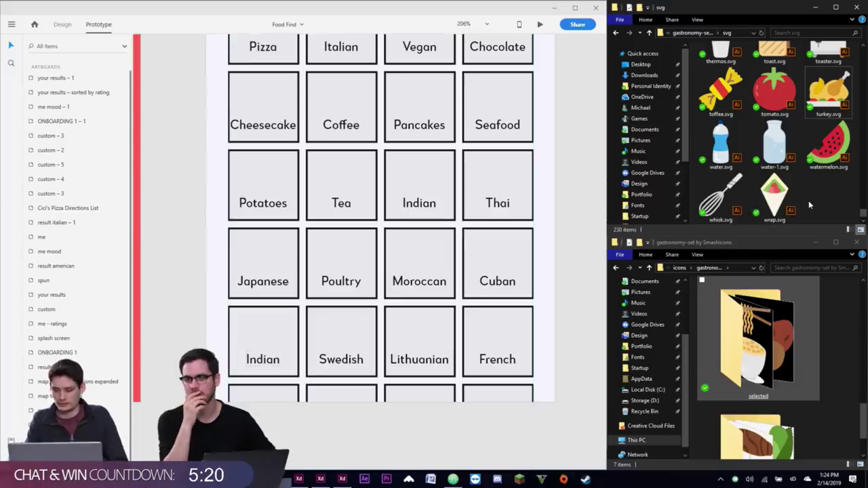
# - Check the salad icons, find baguette.svg, copy it into the "selected" folder, and clear the file selection
pyautogui.press('s')
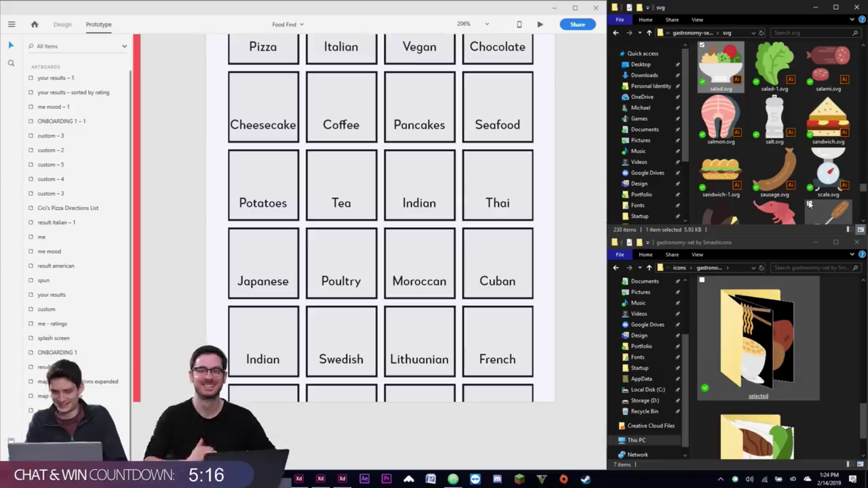
pyautogui.press('Right')
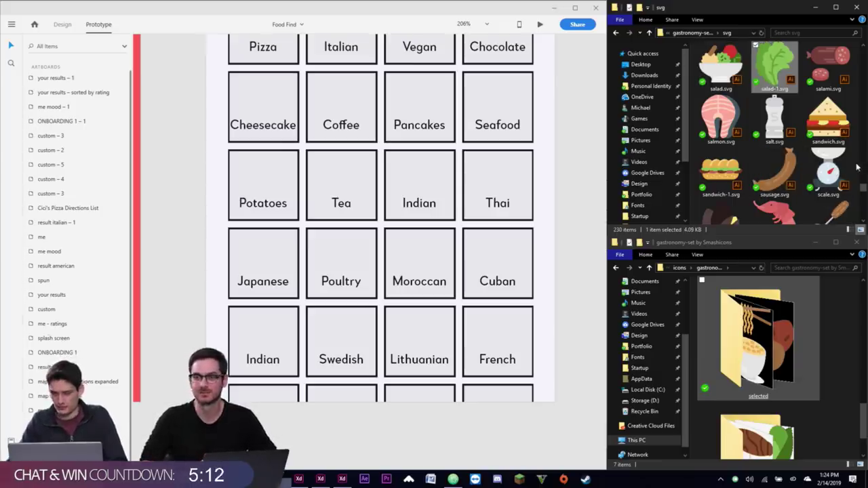
pyautogui.write('bag')
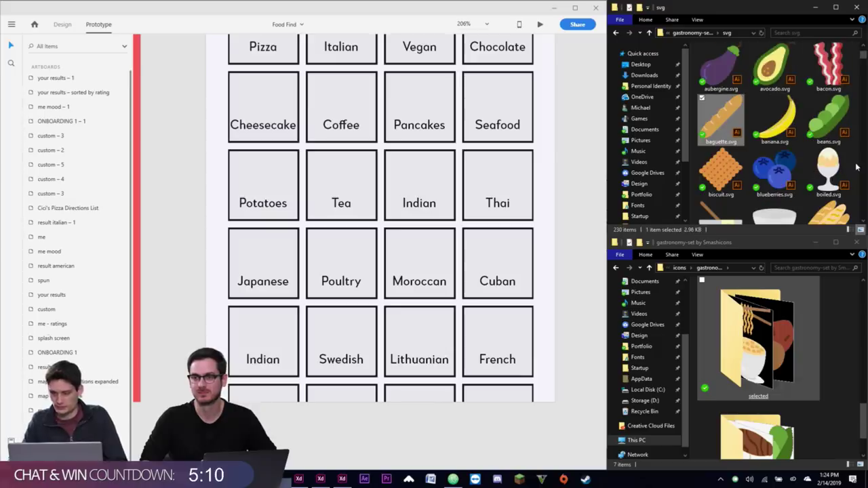
pyautogui.moveTo(724, 121); pyautogui.dragTo(756, 318)
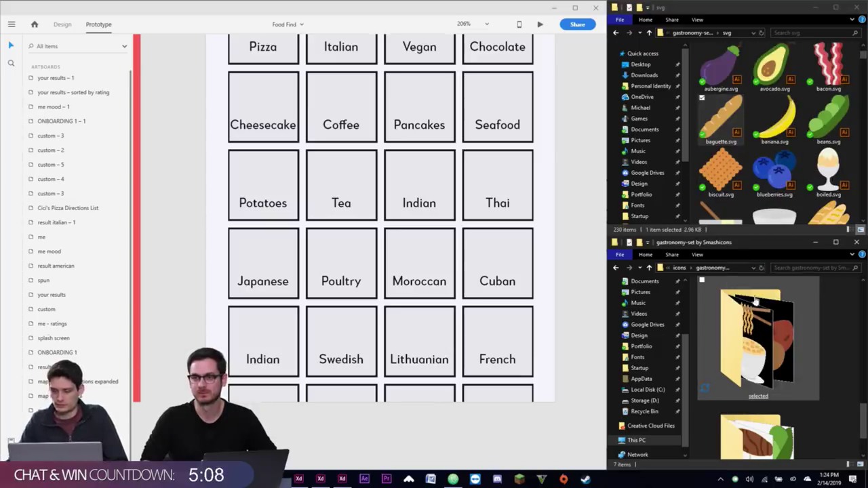
pyautogui.click(712, 139)
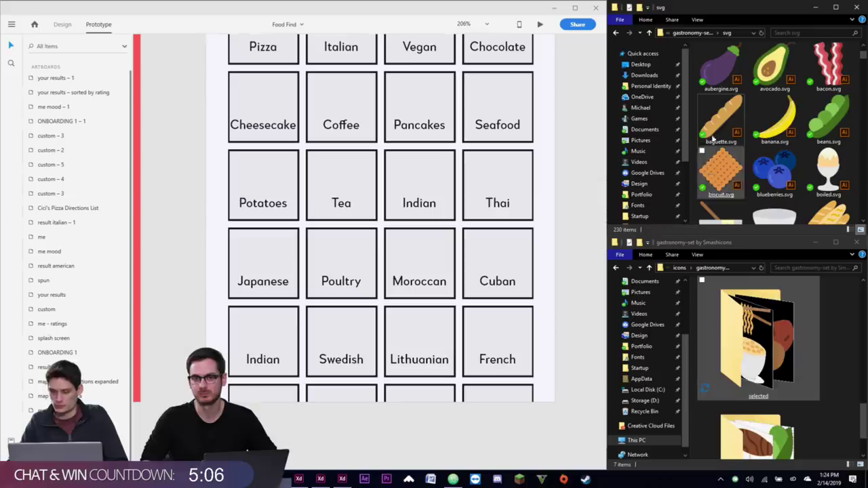
# - Detach and enlarge the svg folder window, and look into the All icons folder of the 112-icons-farmgardeningapiculture set
pyautogui.click(707, 33)
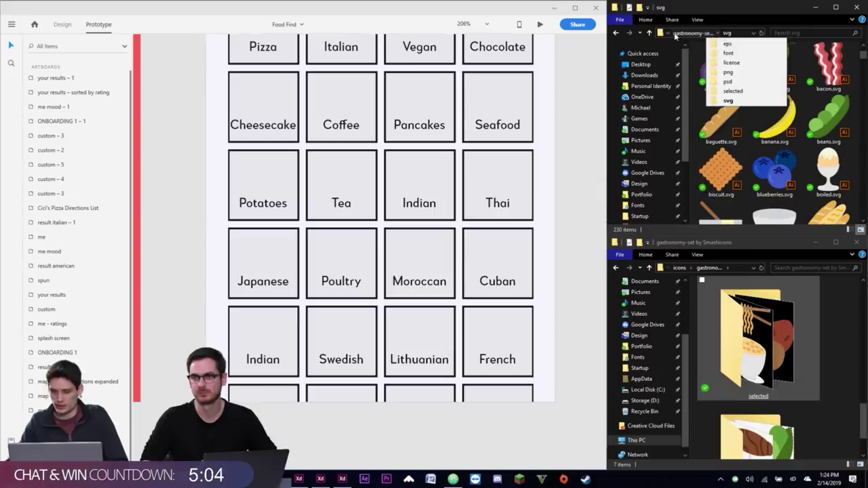
pyautogui.click(702, 10)
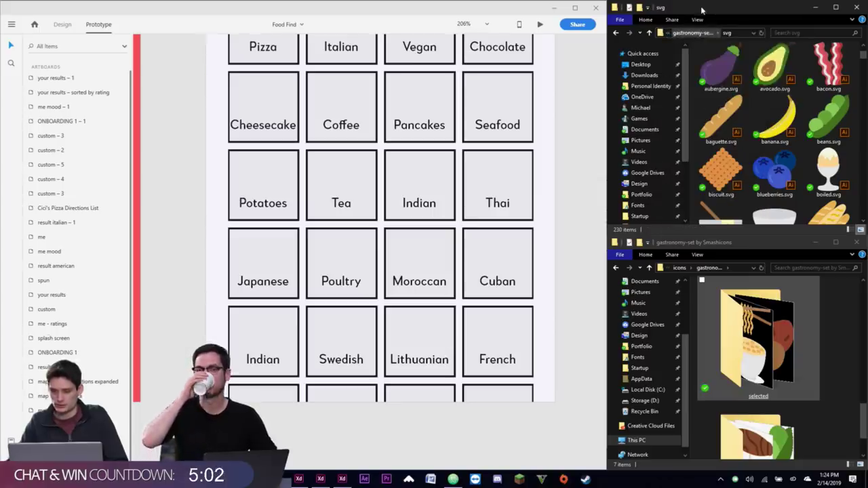
pyautogui.moveTo(701, 9); pyautogui.dragTo(374, 52)
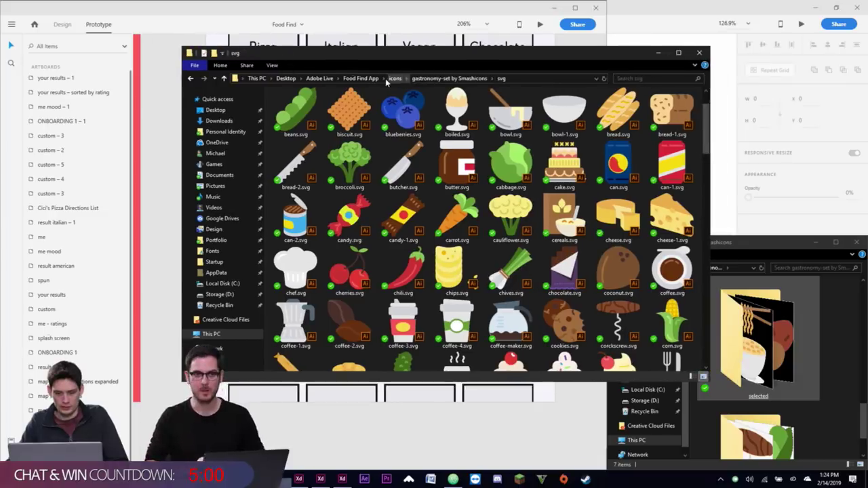
pyautogui.click(387, 78)
pyautogui.moveTo(408, 78)
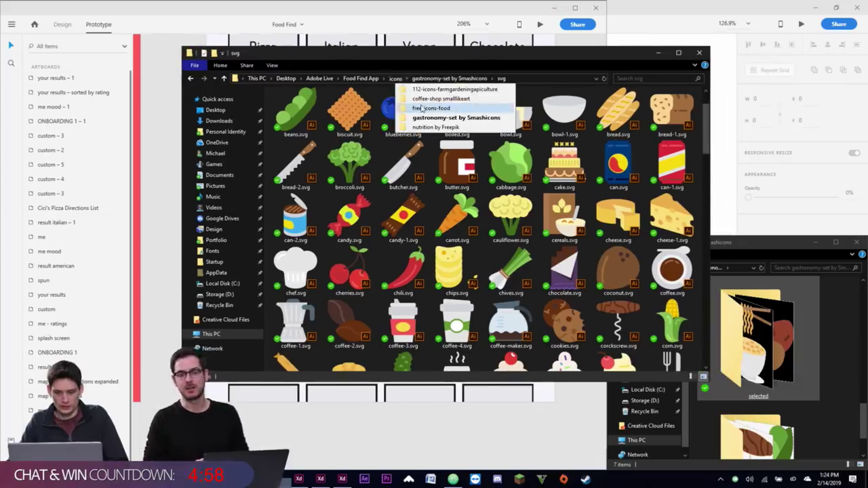
pyautogui.click(432, 90)
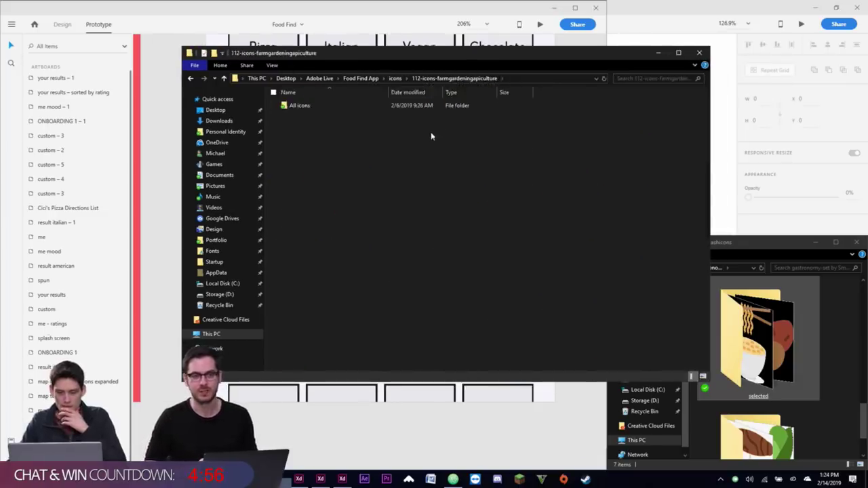
pyautogui.doubleClick(306, 120)
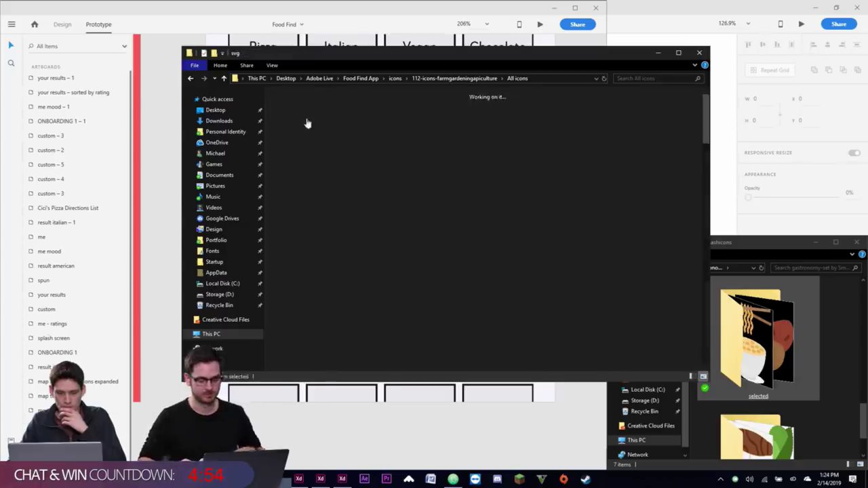
# - Open the SVG folder of the free-icons-food set and display its files as large thumbnails
pyautogui.click(407, 79)
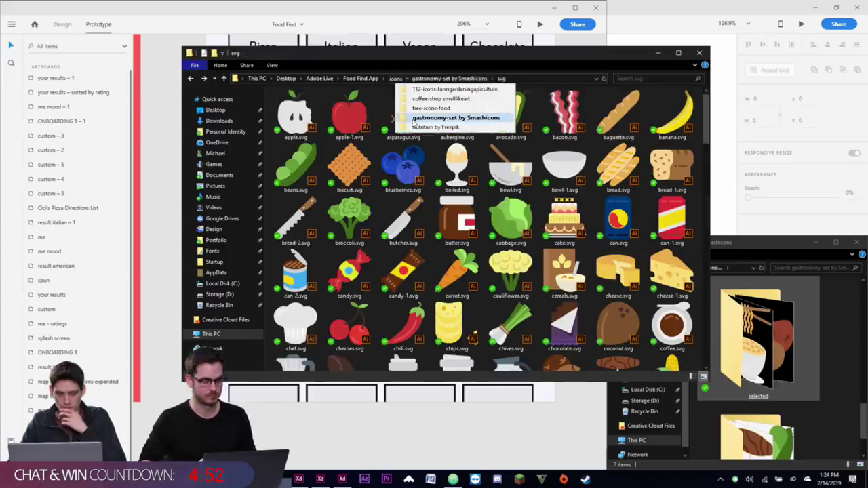
pyautogui.click(424, 114)
pyautogui.doubleClick(307, 115)
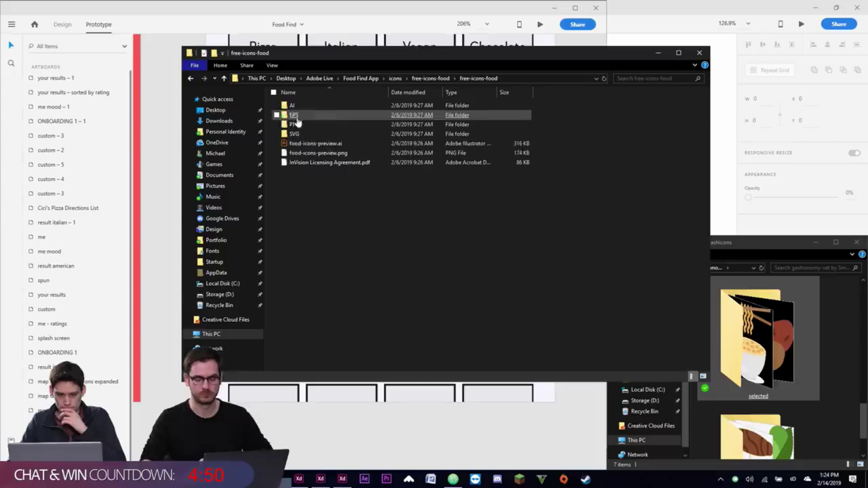
pyautogui.doubleClick(297, 134)
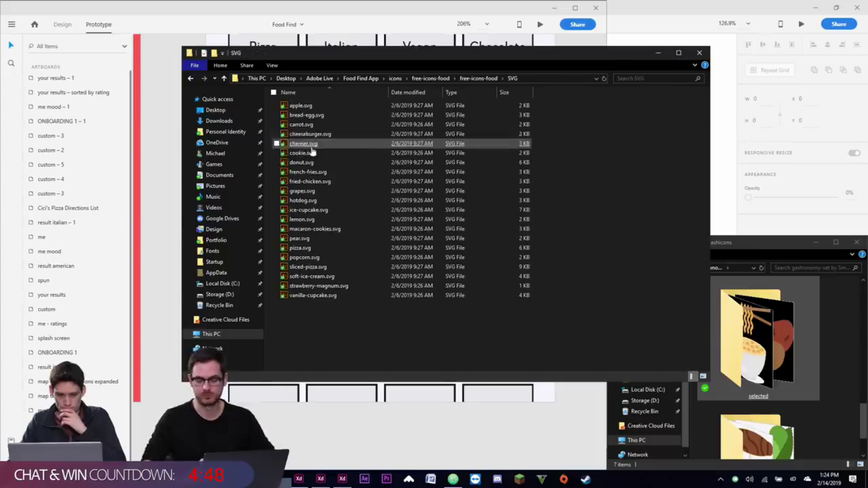
pyautogui.rightClick(324, 347)
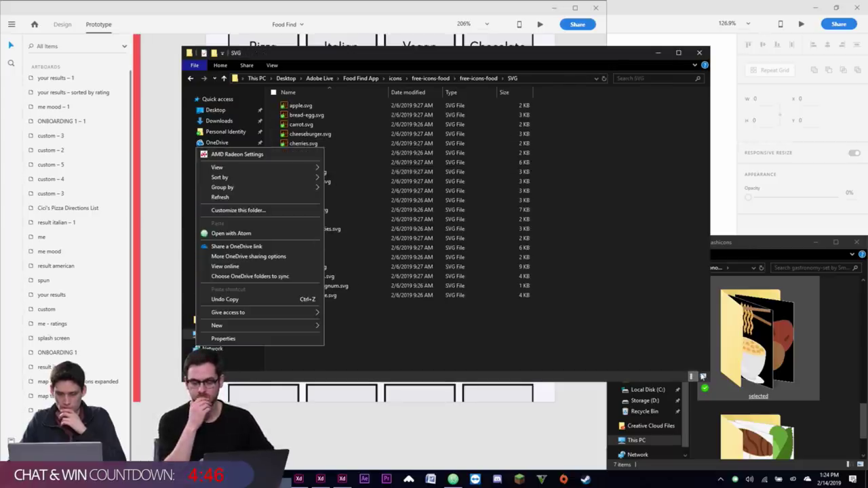
pyautogui.click(703, 377)
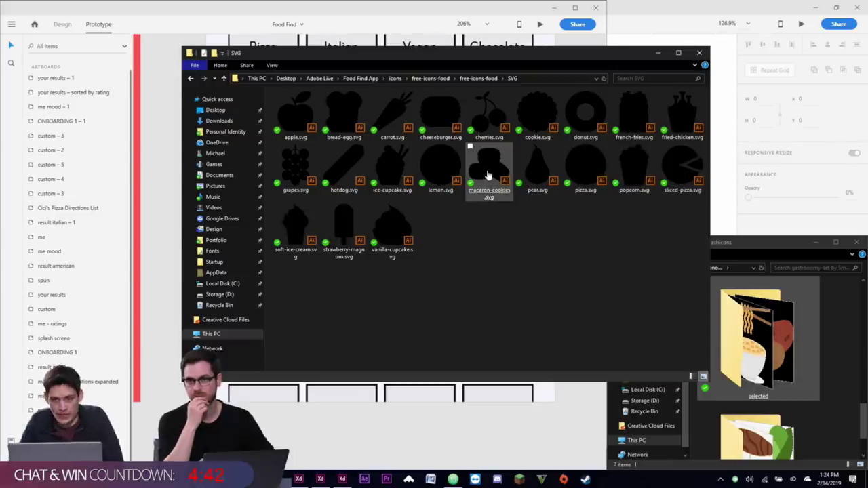
# - Open the svg folder of the nutrition by Freepik set as large thumbnails and snap its window above the gastronomy-set window
pyautogui.click(376, 101)
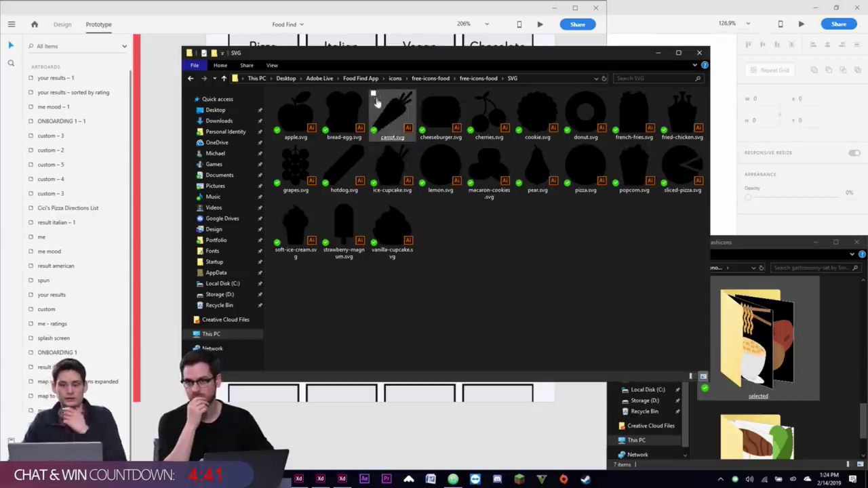
pyautogui.click(455, 78)
pyautogui.moveTo(406, 78)
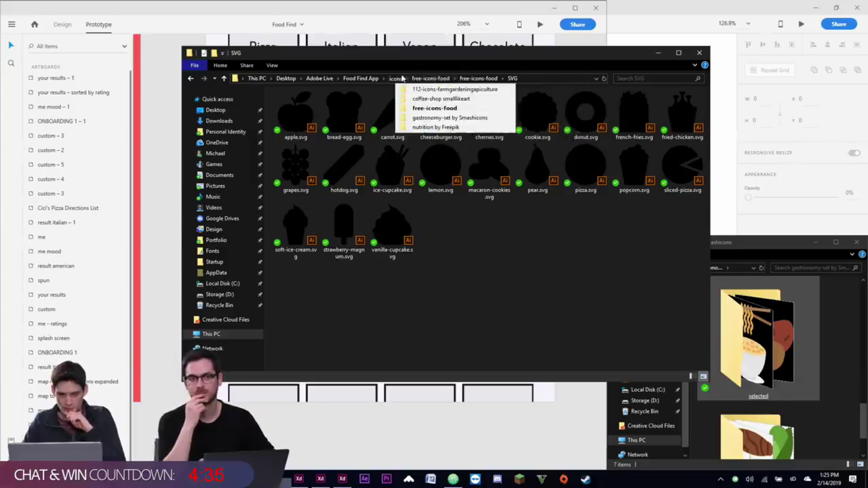
pyautogui.click(421, 127)
pyautogui.doubleClick(309, 109)
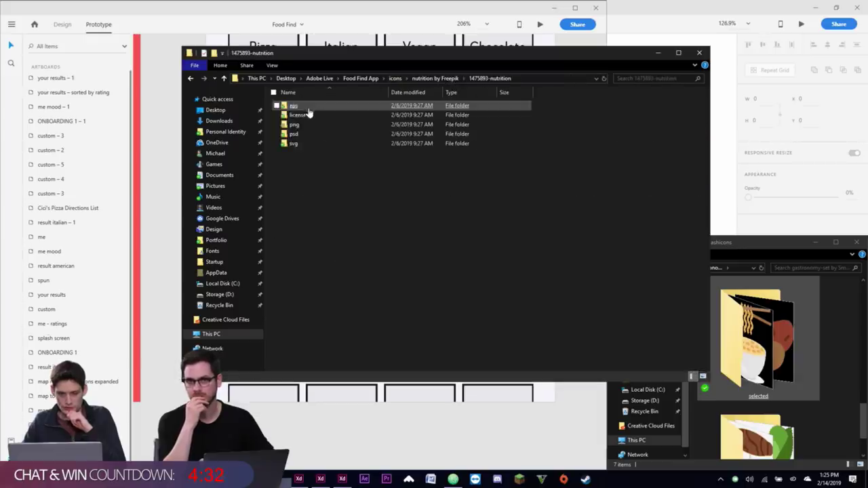
pyautogui.doubleClick(293, 143)
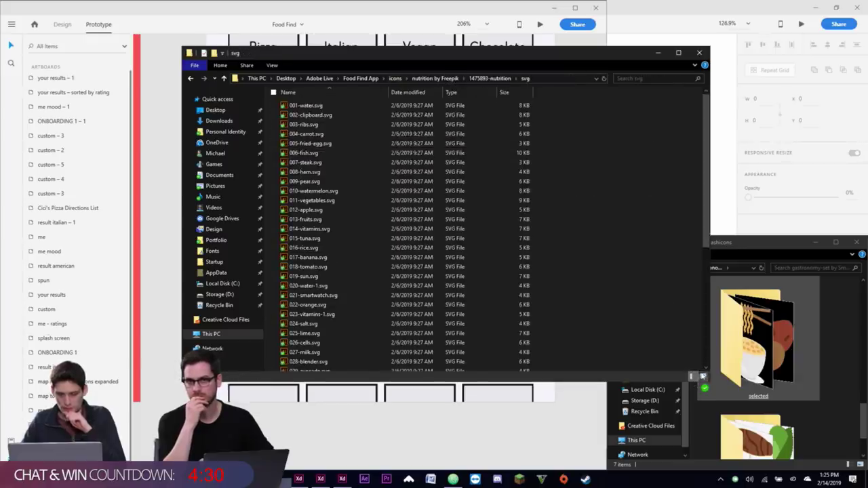
pyautogui.click(702, 376)
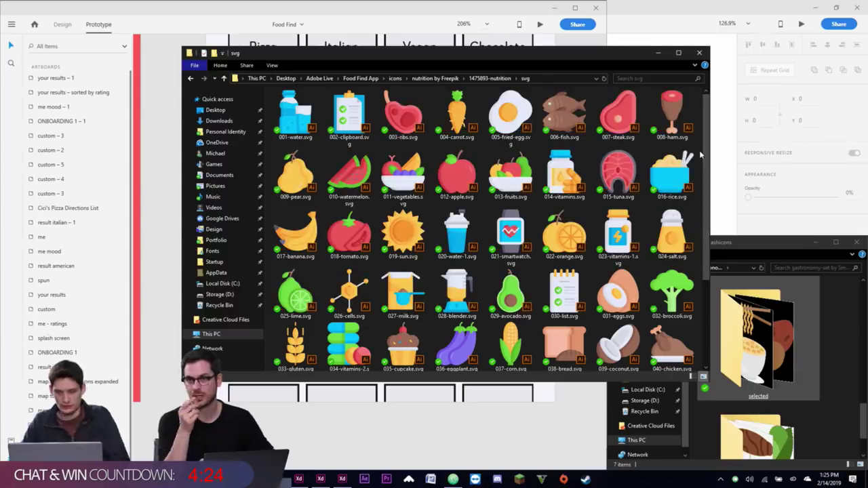
pyautogui.press('super+Right')
pyautogui.press('super+Up')
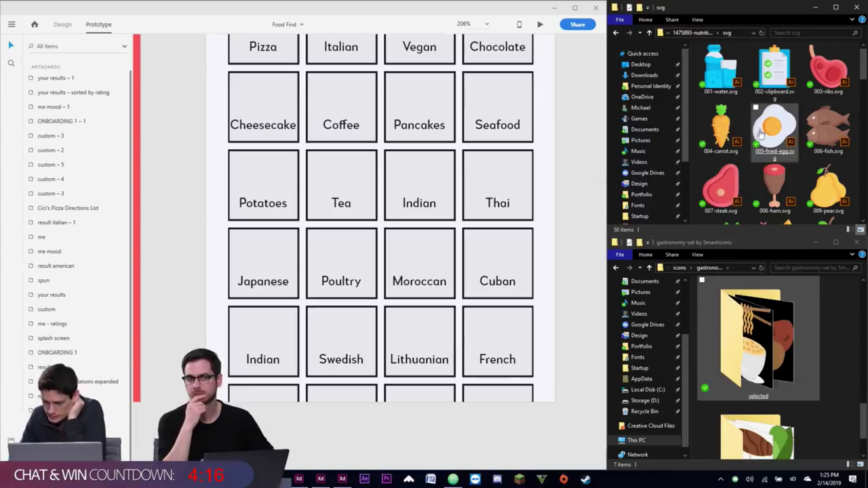
# - Find 032-broccoli.svg in the nutrition set, copy it into the "selected" folder, and clear the file selection
pyautogui.scroll(-2, 816, 156)
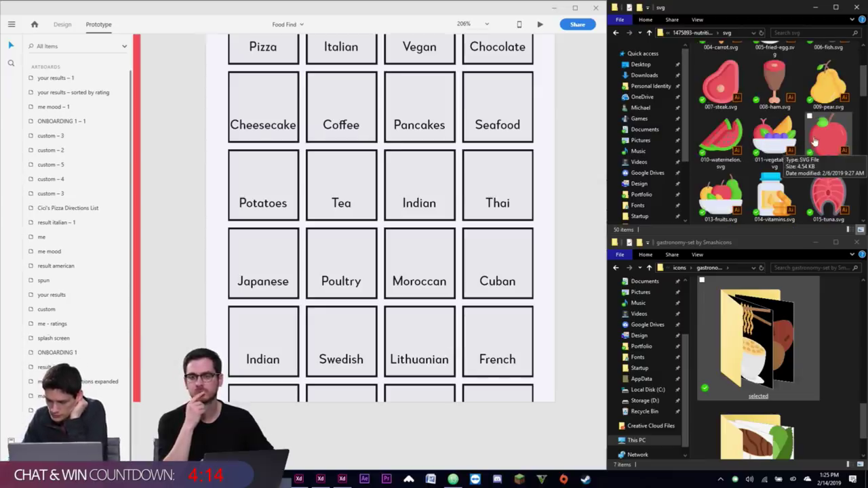
pyautogui.scroll(-5, 814, 153)
pyautogui.scroll(-5, 806, 141)
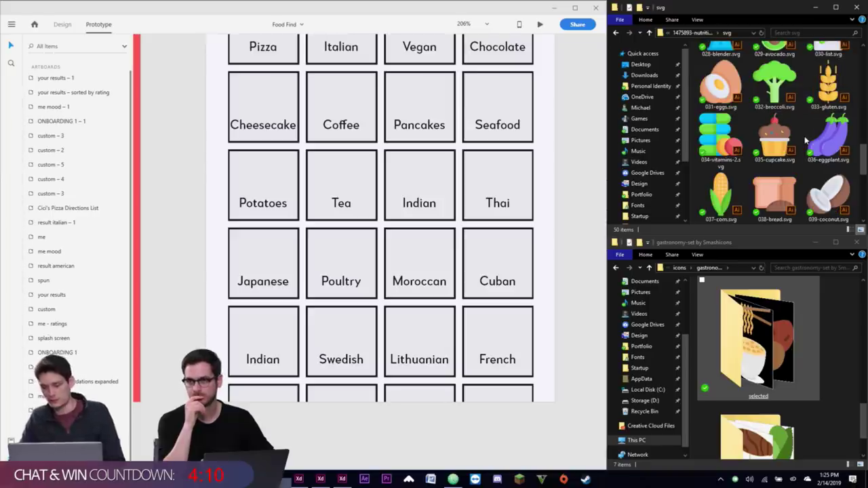
pyautogui.scroll(-3, 806, 141)
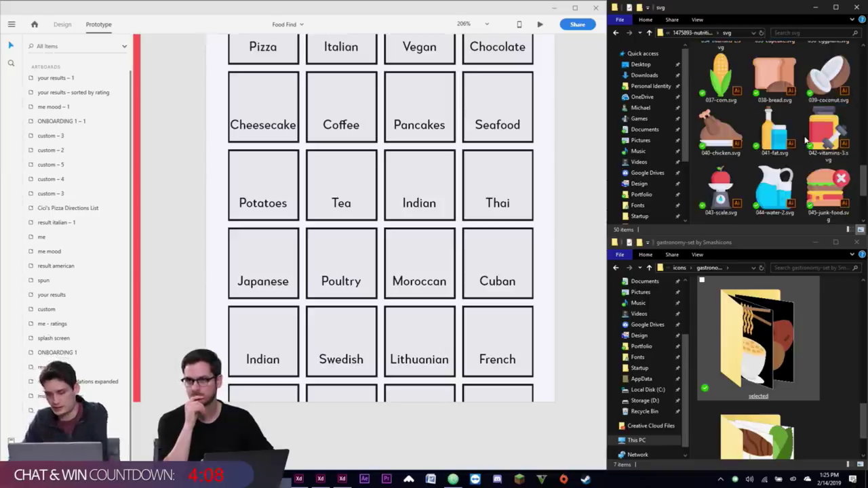
pyautogui.scroll(-3, 802, 147)
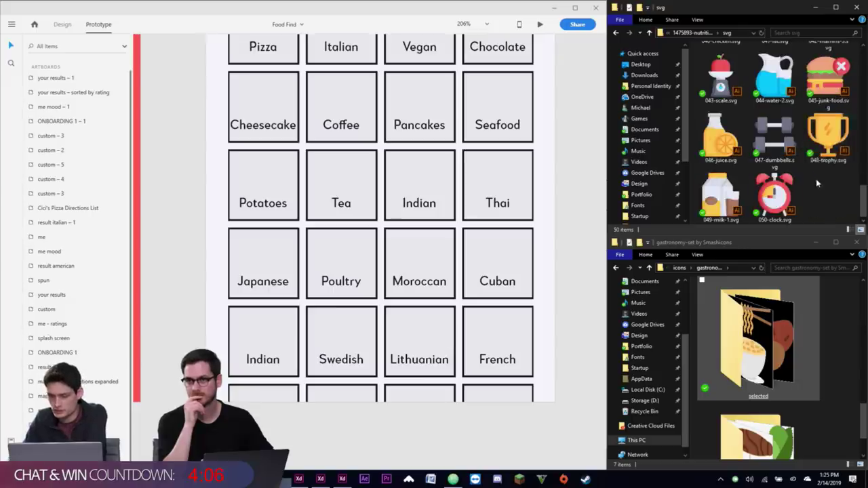
pyautogui.scroll(5, 814, 183)
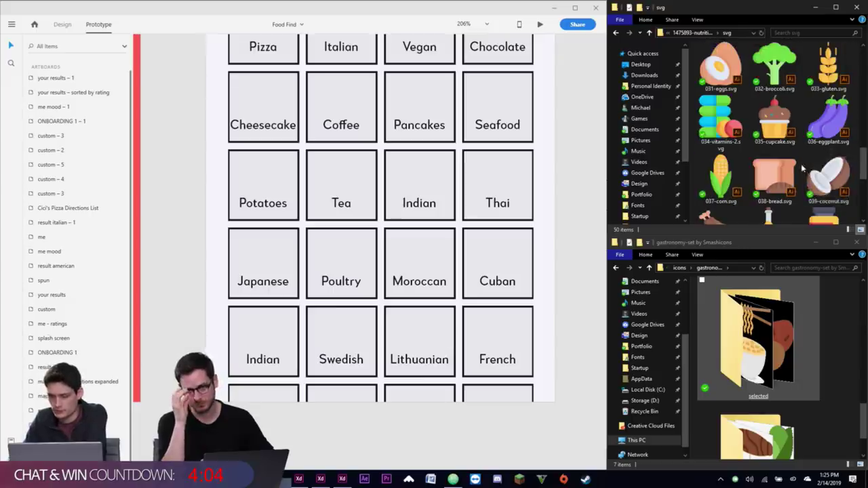
pyautogui.scroll(3, 802, 169)
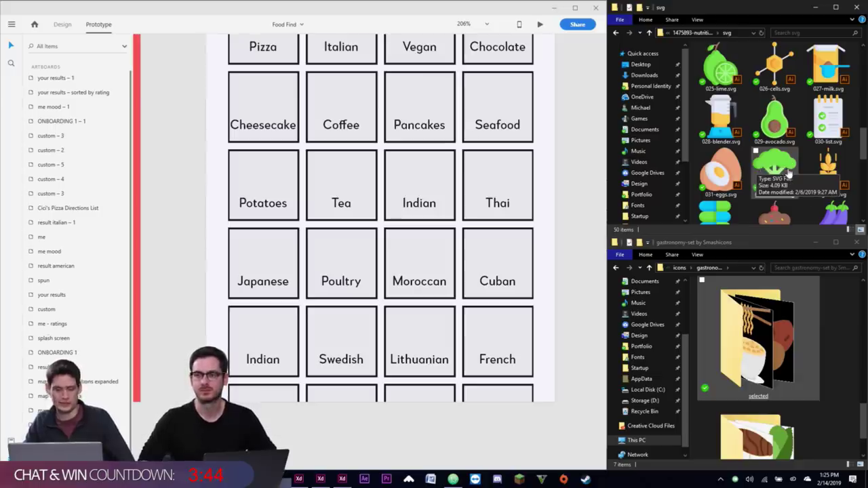
pyautogui.moveTo(787, 177); pyautogui.dragTo(765, 395)
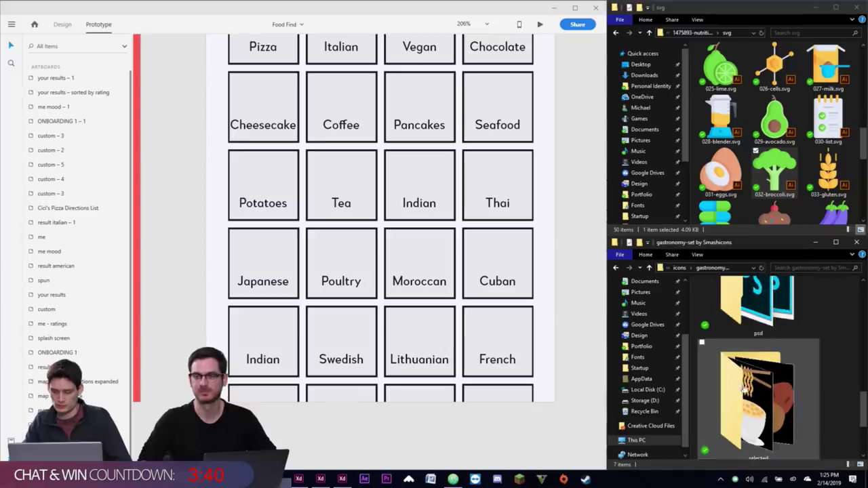
pyautogui.click(698, 174)
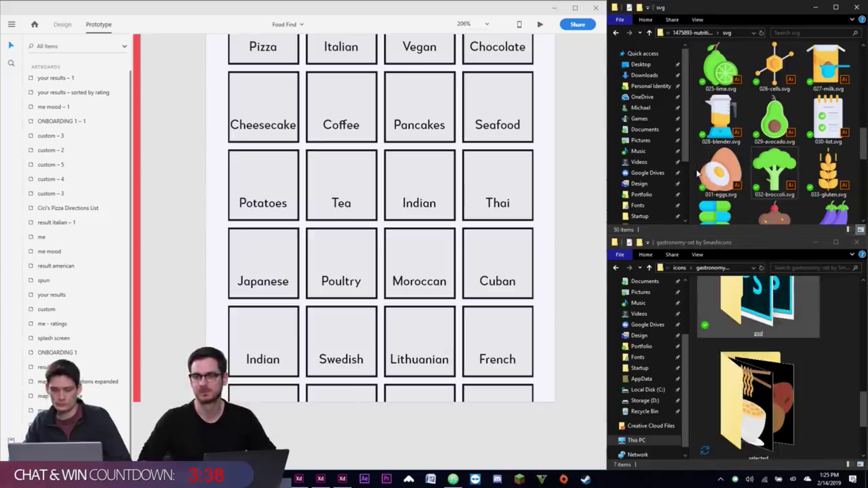
pyautogui.click(706, 175)
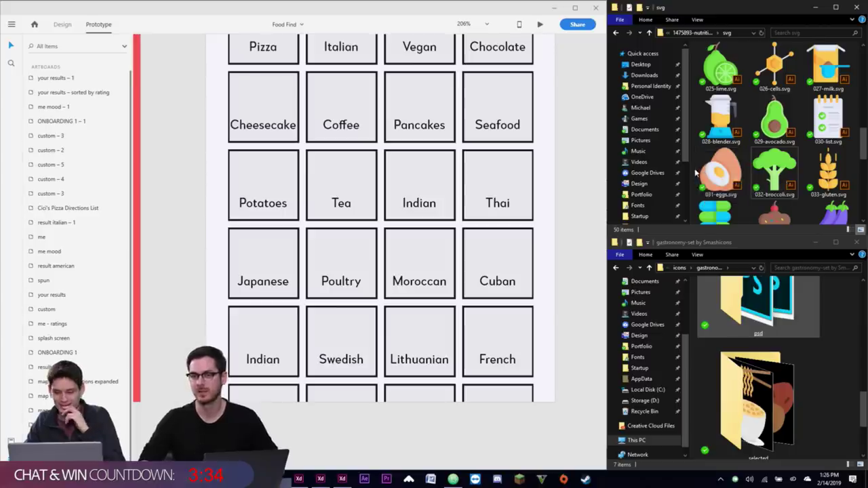
# - Look through all the nutrition set icons for more matches to the food category tiles
pyautogui.scroll(-2, 697, 175)
pyautogui.scroll(-2, 698, 174)
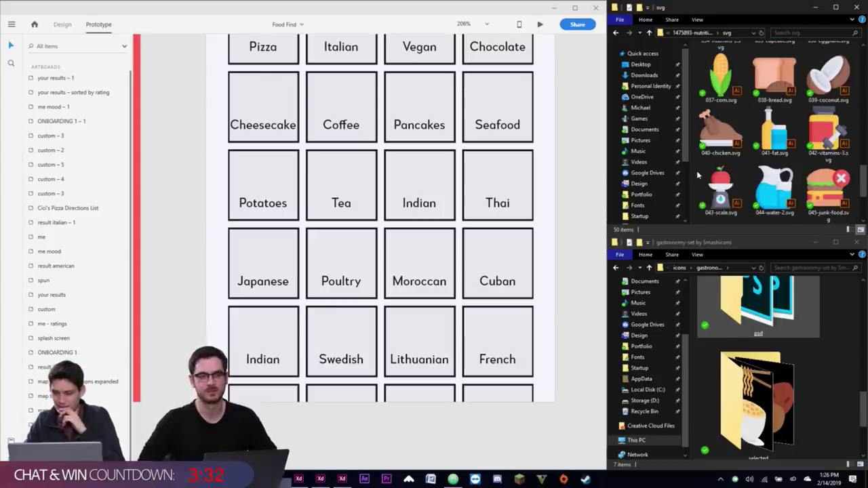
pyautogui.scroll(5, 696, 170)
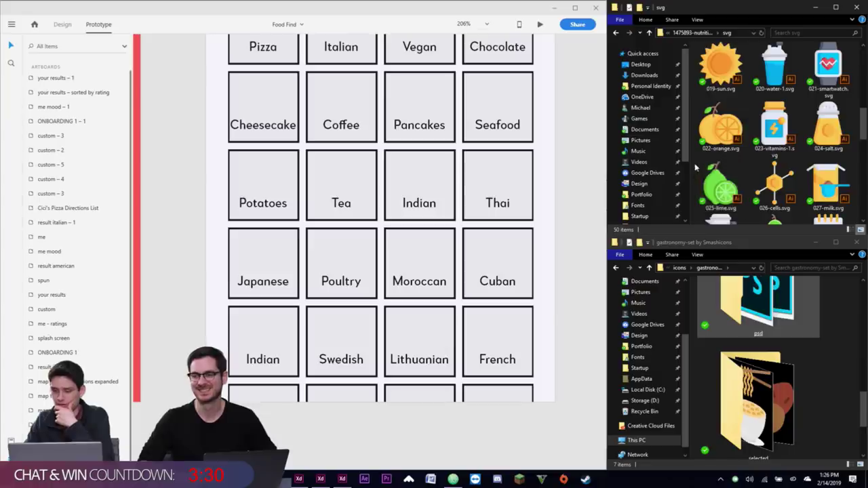
pyautogui.scroll(2, 696, 163)
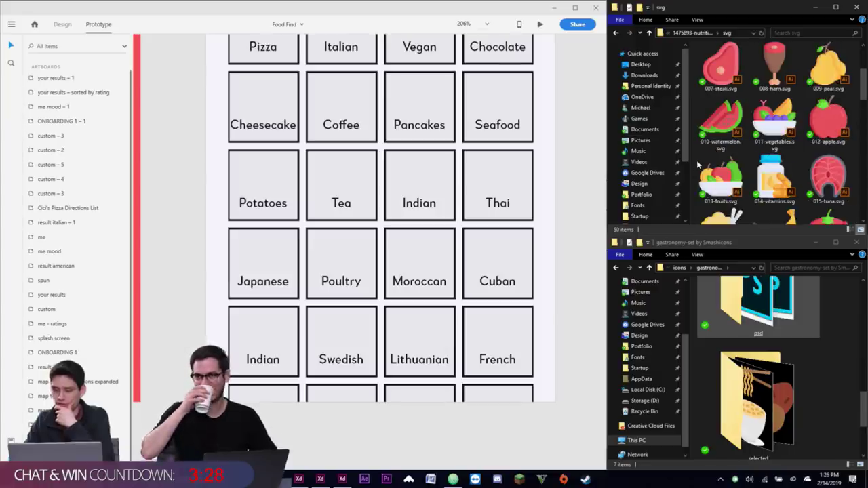
pyautogui.scroll(2, 697, 160)
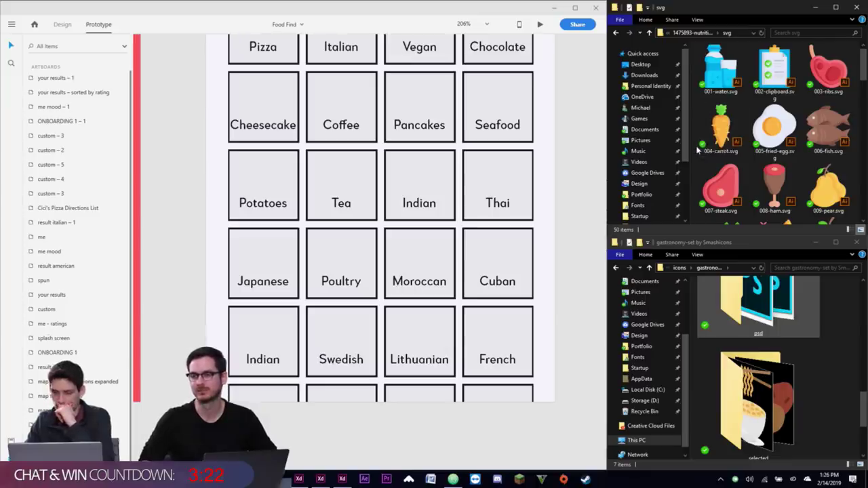
pyautogui.scroll(-4, 698, 153)
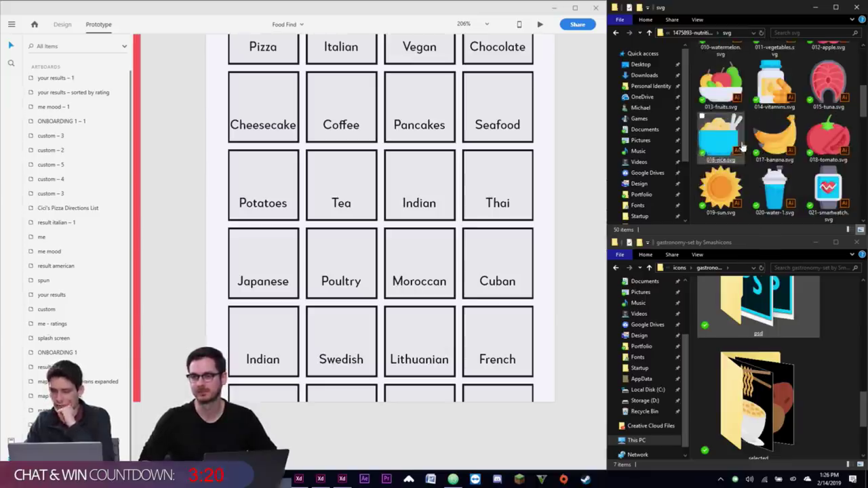
pyautogui.scroll(-2, 748, 145)
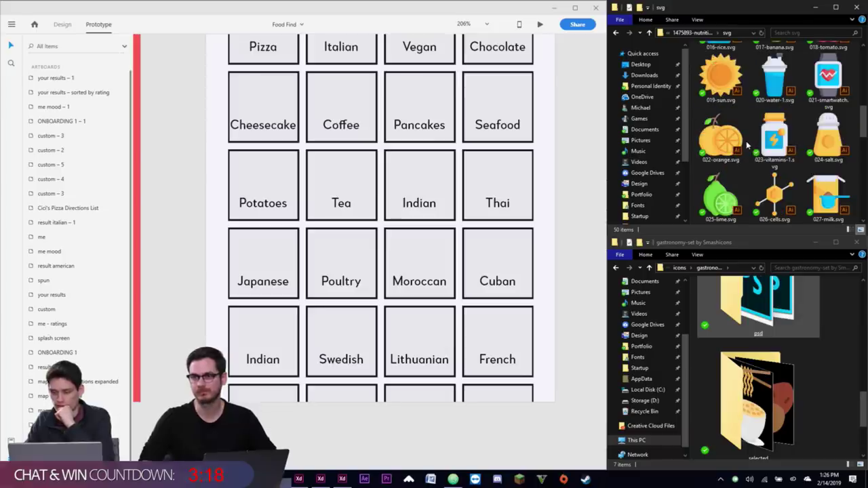
pyautogui.scroll(-2, 748, 144)
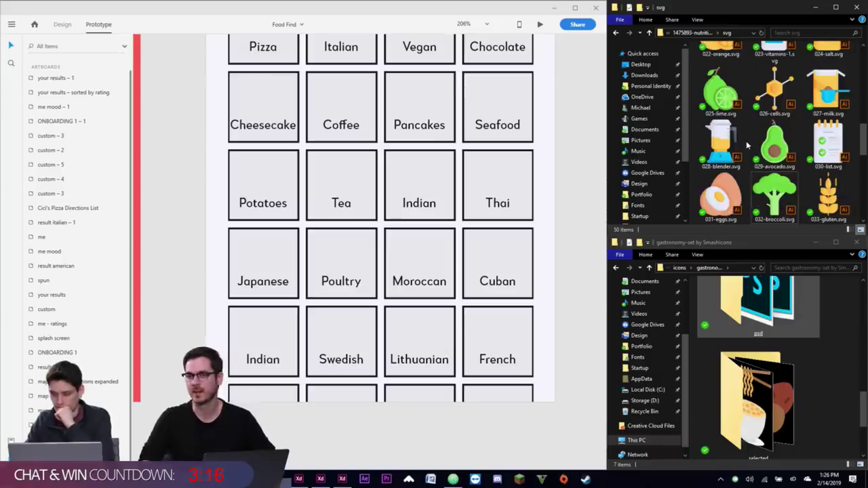
pyautogui.scroll(-4, 748, 145)
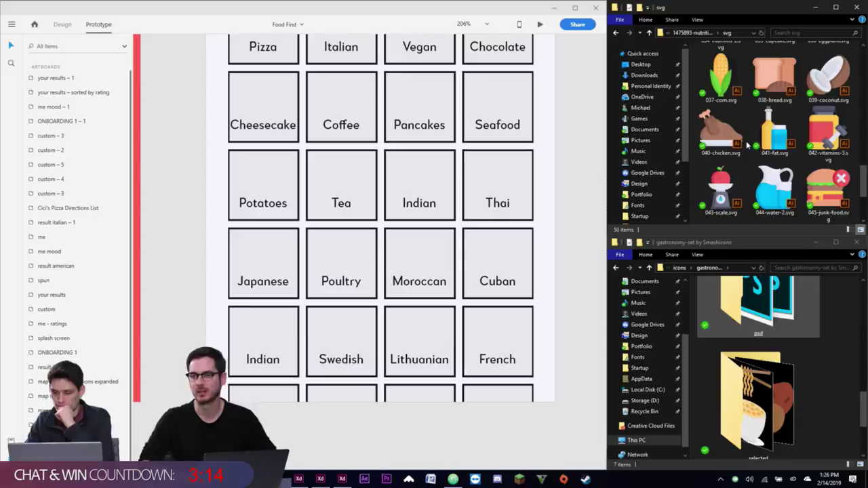
pyautogui.scroll(-2, 748, 144)
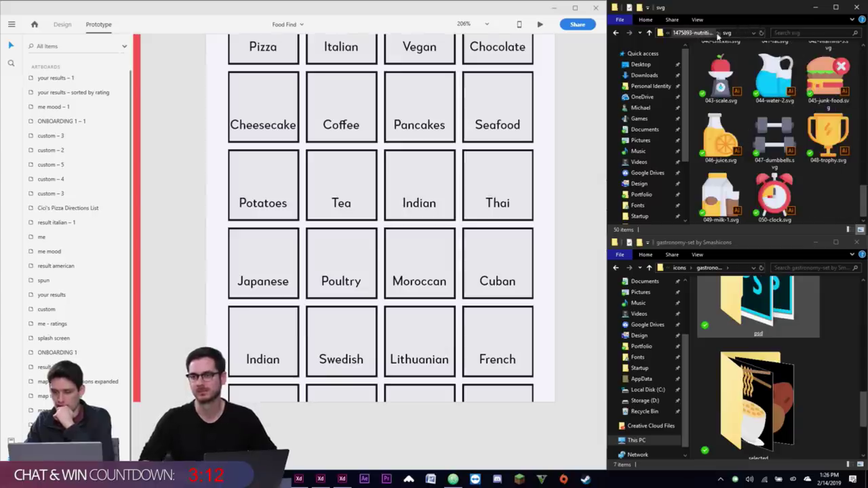
# - Go back up to the icons folder and open the svg folder of the gastronomy-set by Smashicons
pyautogui.click(649, 33)
pyautogui.click(649, 32)
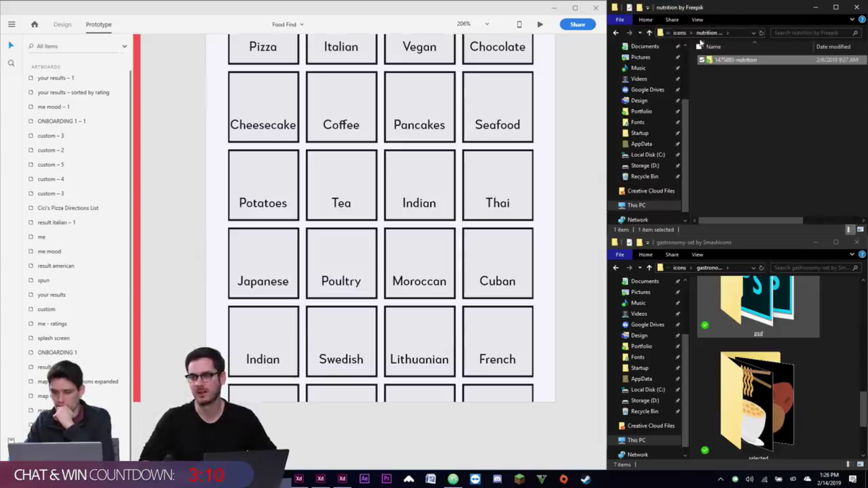
pyautogui.click(649, 33)
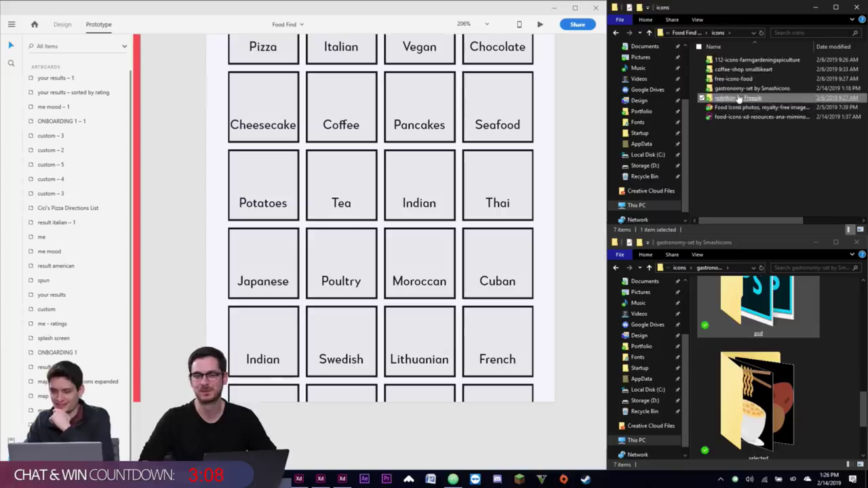
pyautogui.doubleClick(723, 88)
pyautogui.doubleClick(721, 116)
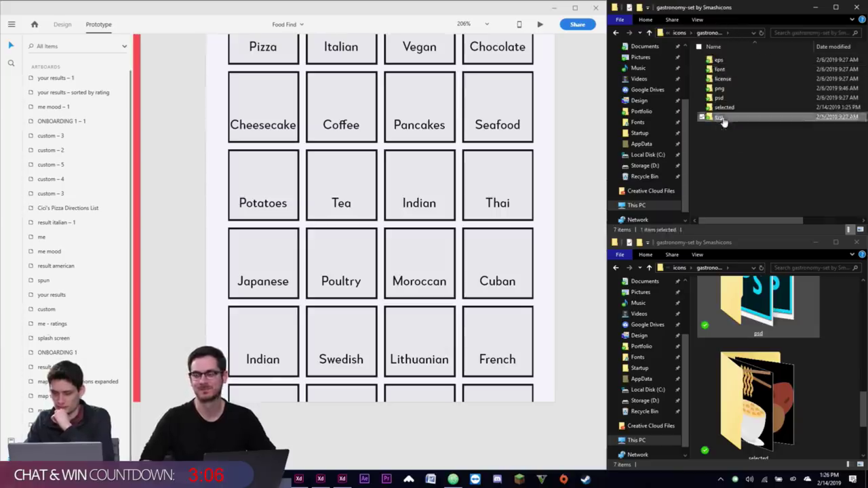
# - Find spices.svg among the gastronomy icons, copy it into the "selected" folder, and clear the file selection
pyautogui.scroll(-15, 693, 106)
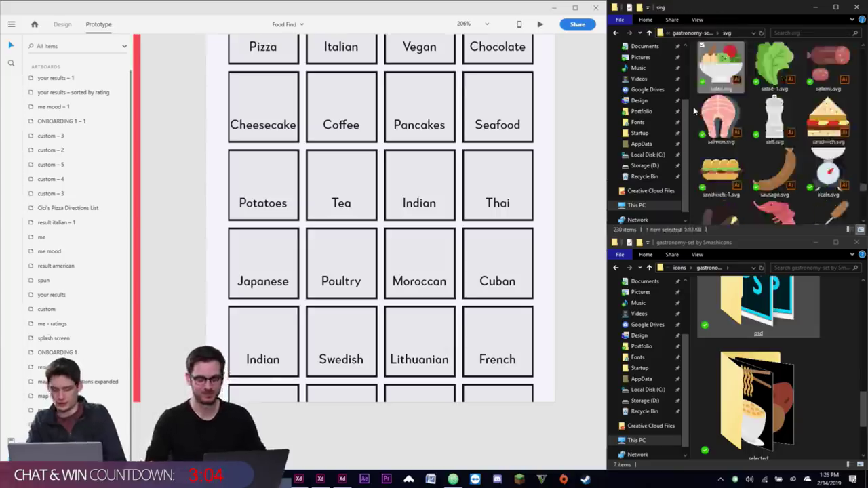
pyautogui.click(775, 122)
pyautogui.moveTo(794, 133); pyautogui.dragTo(767, 393)
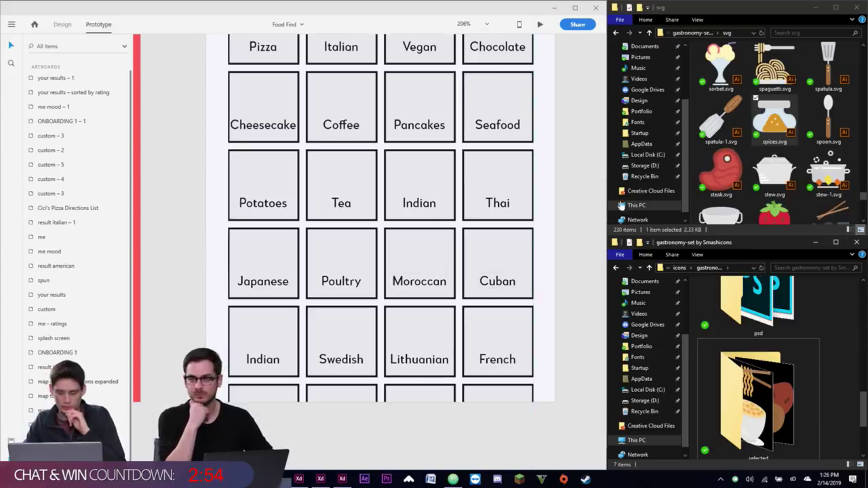
pyautogui.click(695, 152)
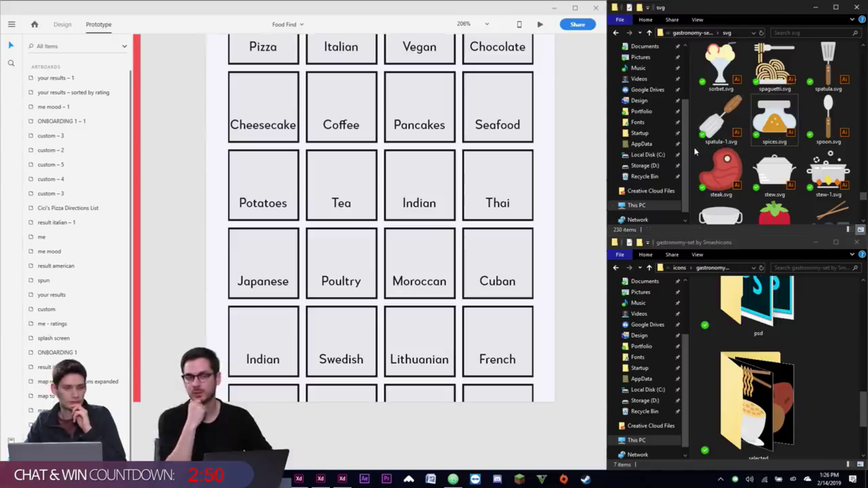
# - Search the gastronomy icons for file names starting with "so", and copy stew-1.svg into the "selected" folder
pyautogui.write('so')
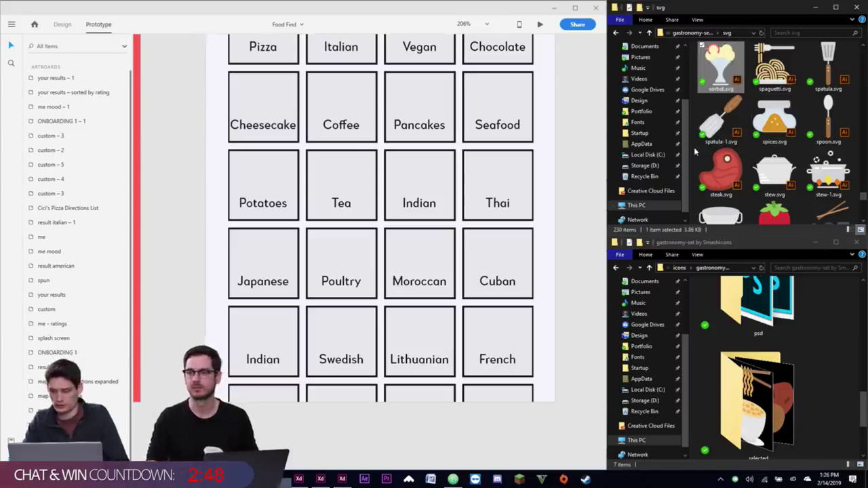
pyautogui.scroll(2, 770, 120)
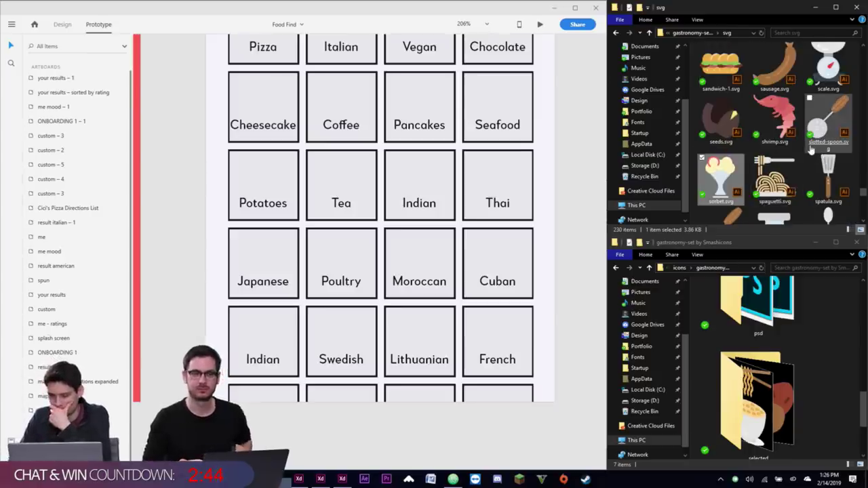
pyautogui.scroll(-5, 809, 153)
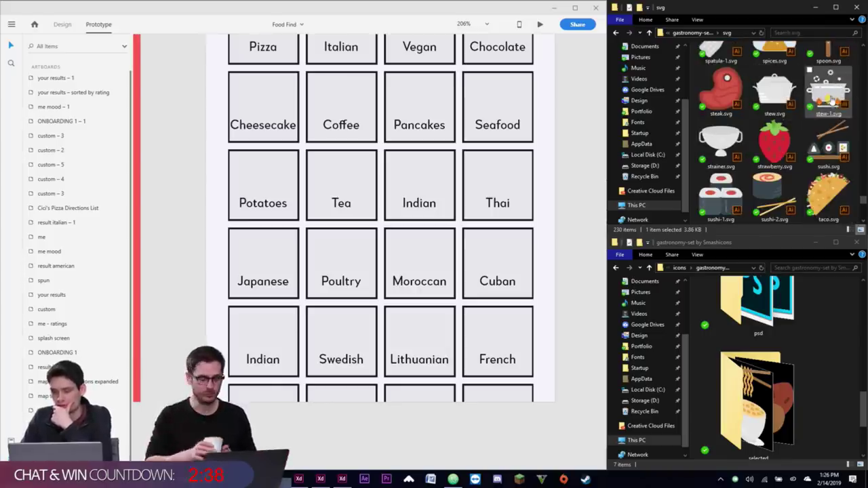
pyautogui.moveTo(838, 95); pyautogui.dragTo(768, 318)
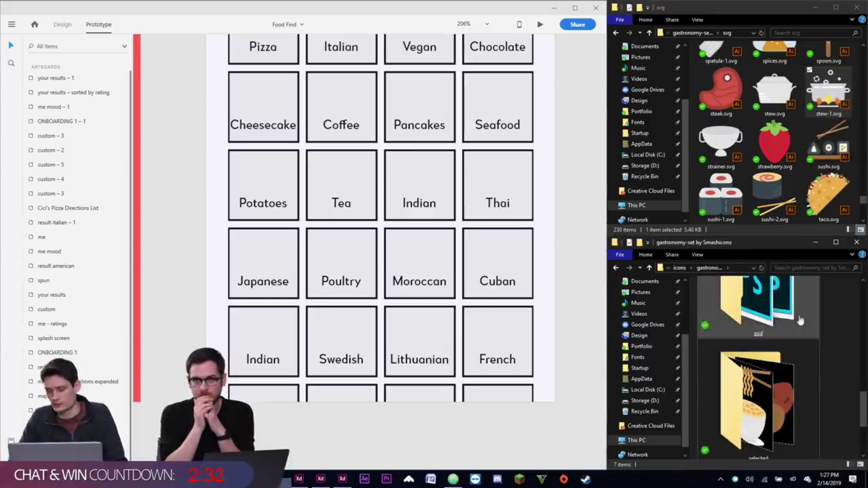
pyautogui.scroll(-2, 760, 184)
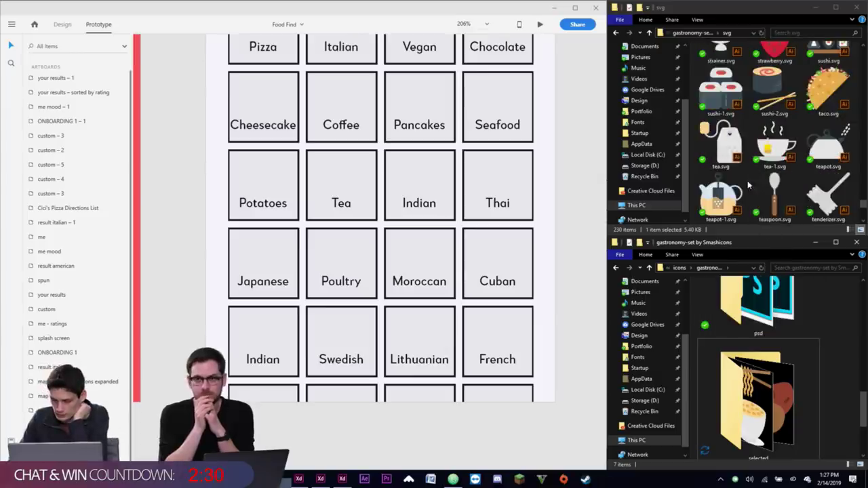
# - Look through the remaining gastronomy icons for category matches and copy sandwich.svg into the "selected" folder
pyautogui.scroll(-2, 753, 184)
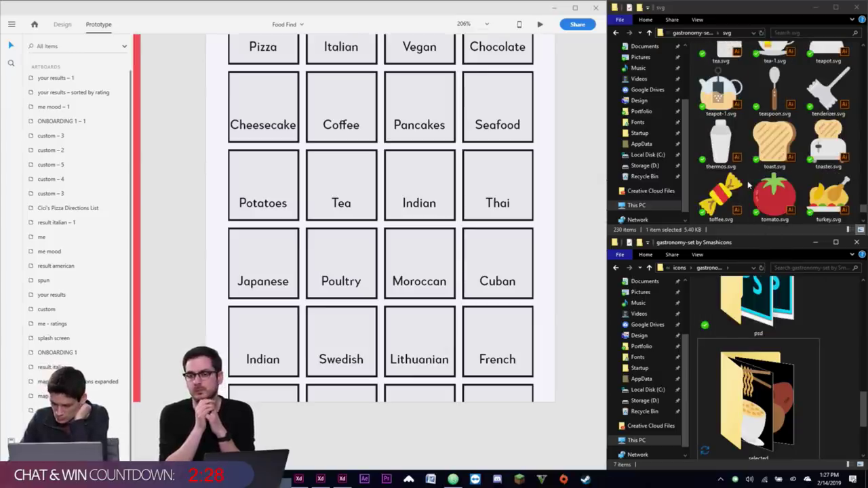
pyautogui.scroll(-2, 749, 184)
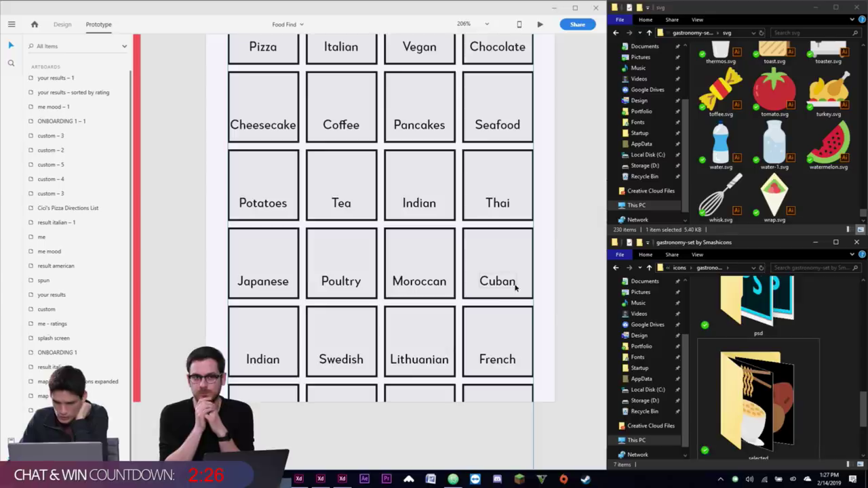
pyautogui.click(826, 198)
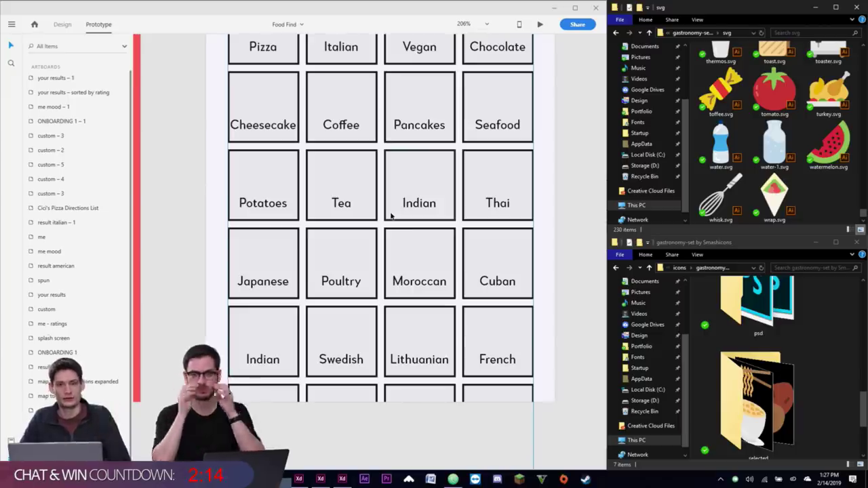
pyautogui.hscroll(1, 391, 215)
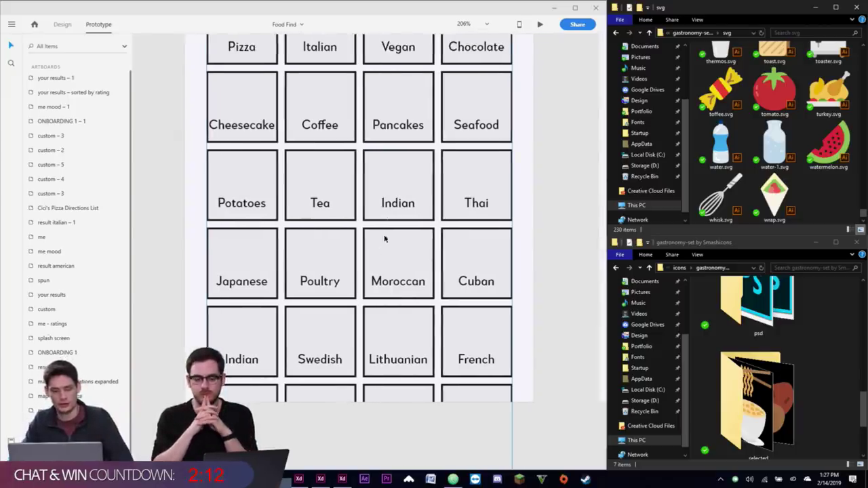
pyautogui.hscroll(1, 357, 370)
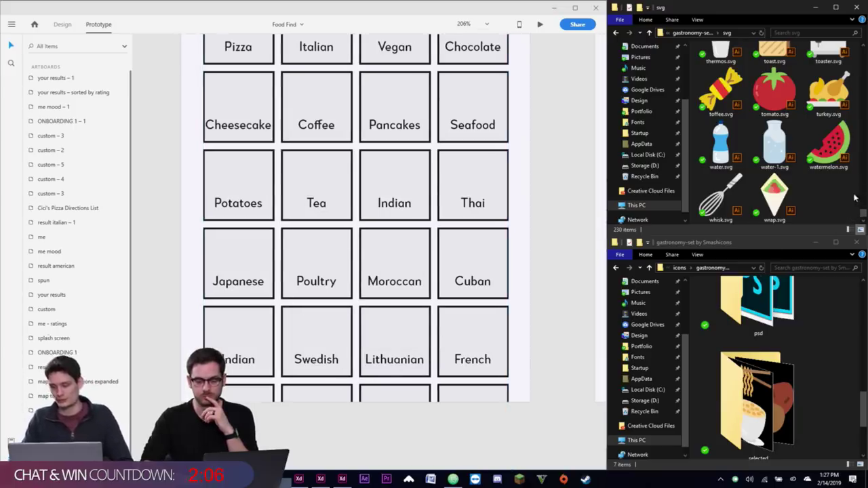
pyautogui.scroll(-5, 854, 197)
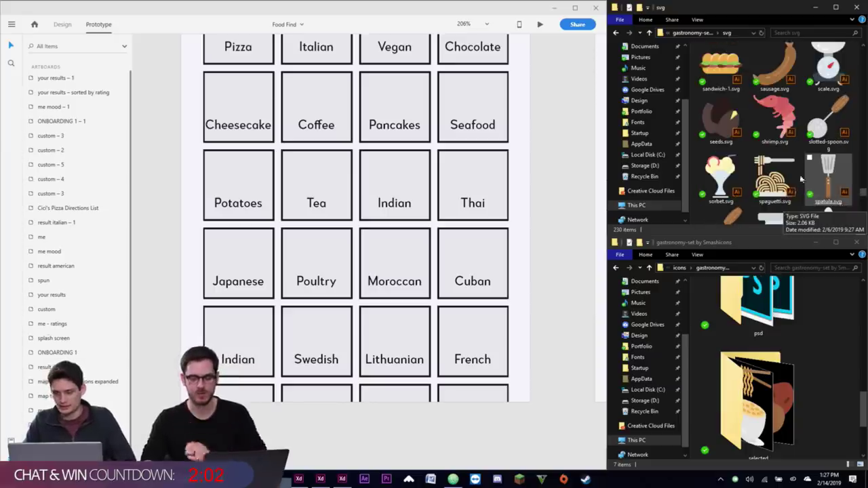
pyautogui.scroll(2, 802, 178)
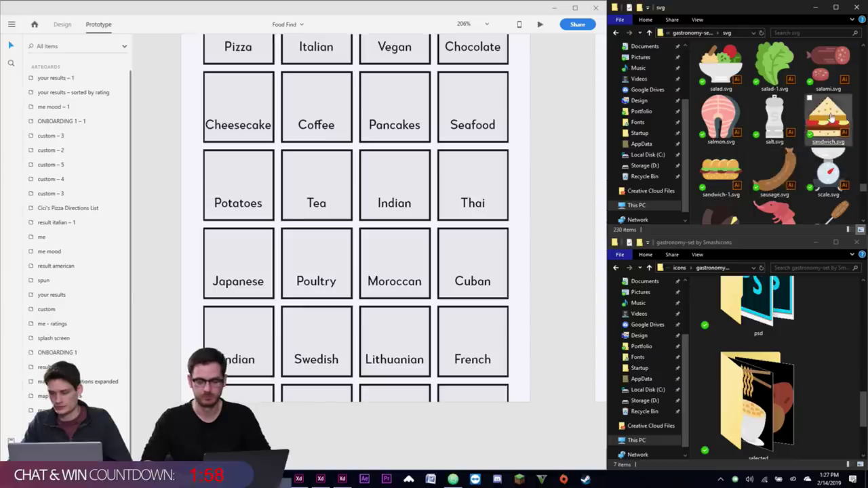
pyautogui.moveTo(831, 119); pyautogui.dragTo(760, 411)
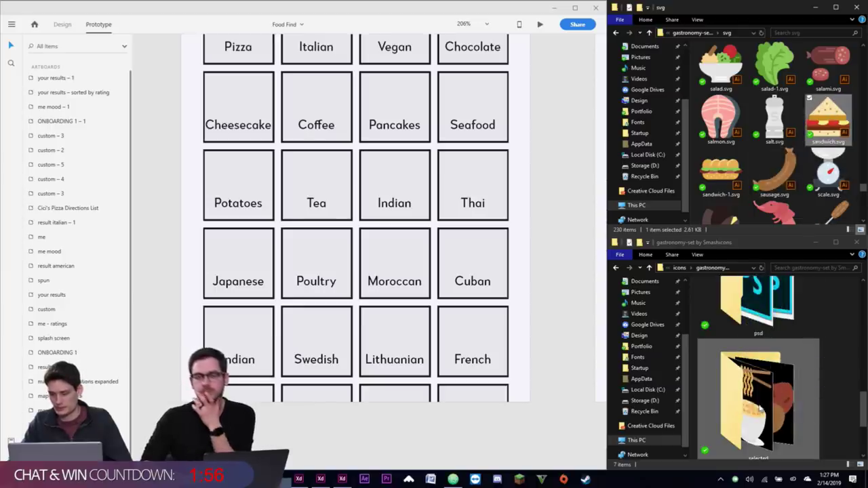
# - Find risotto.svg among the gastronomy icons and copy it into the "selected" folder
pyautogui.scroll(2, 767, 151)
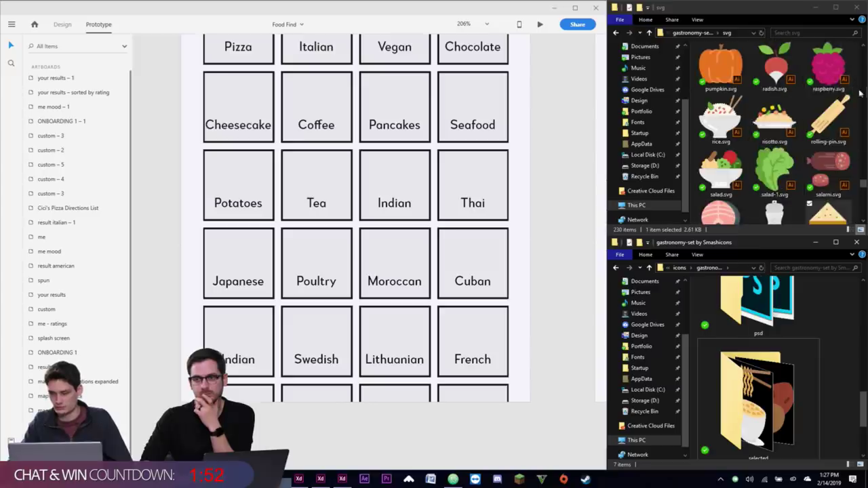
pyautogui.scroll(5, 741, 150)
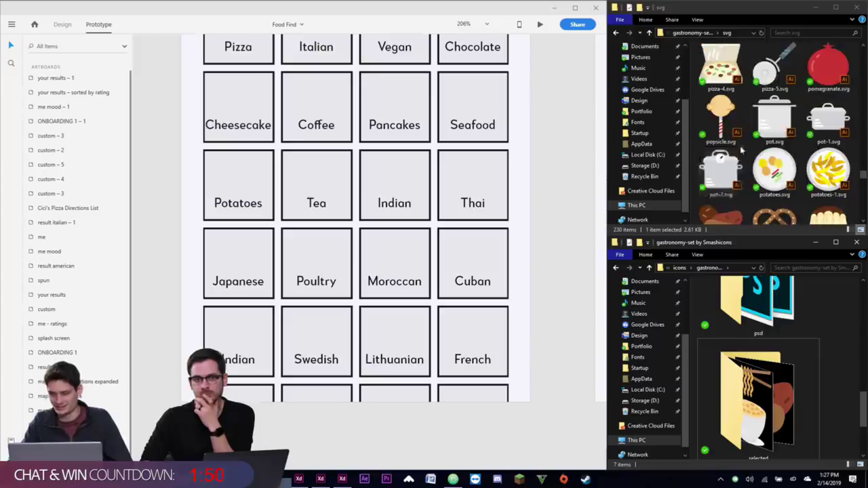
pyautogui.scroll(-4, 741, 151)
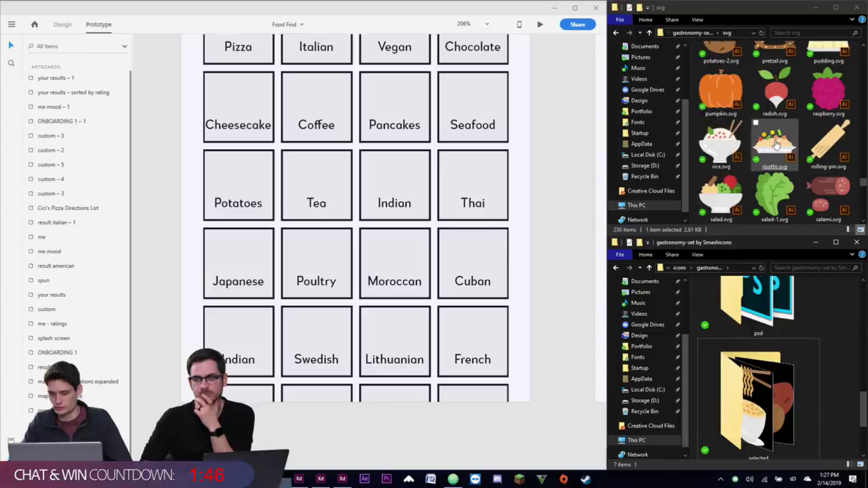
pyautogui.moveTo(777, 145); pyautogui.dragTo(760, 407)
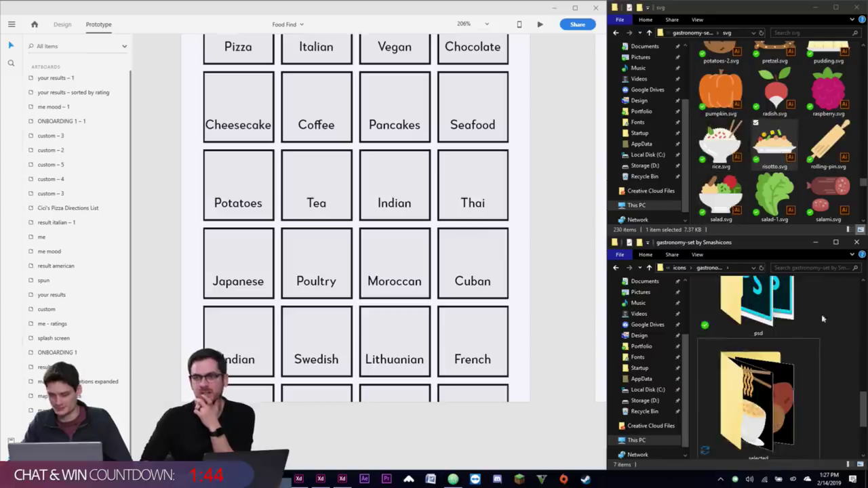
# - Open the "selected" folder, show its files as large thumbnails, and dock its window beside the Food Find design
pyautogui.click(729, 406)
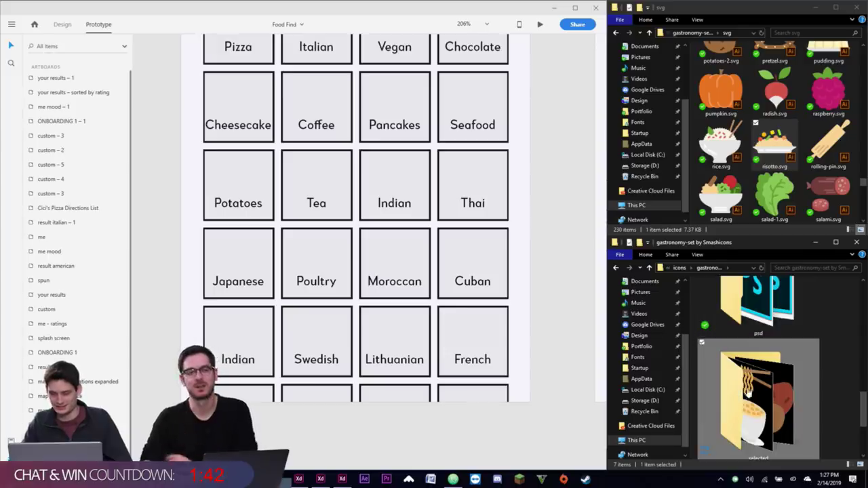
pyautogui.doubleClick(752, 397)
pyautogui.press('super+Left')
pyautogui.press('super+Up')
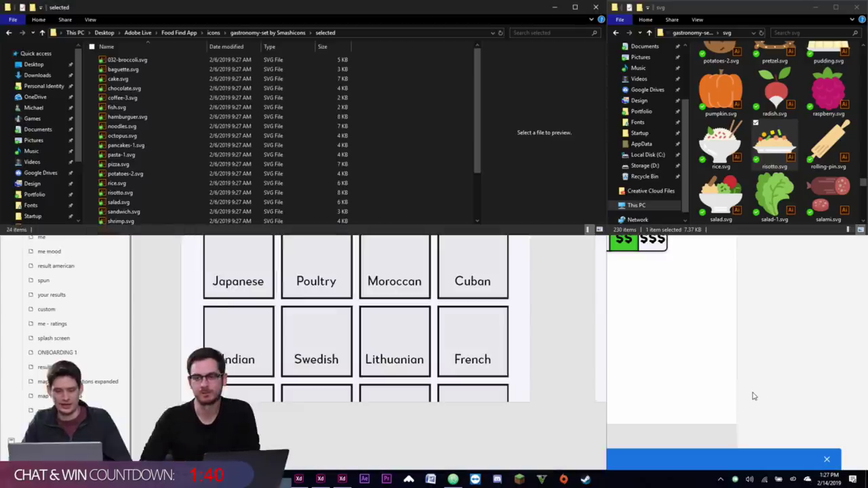
pyautogui.press('super')
pyautogui.press('super')
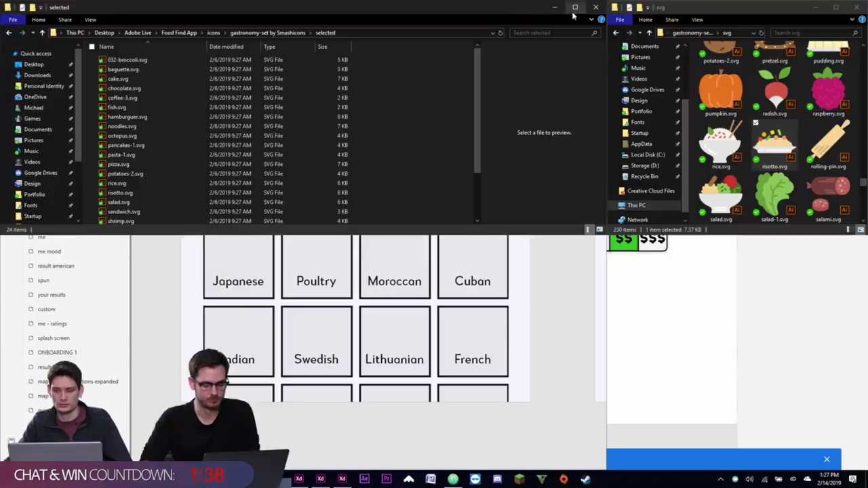
pyautogui.click(575, 8)
pyautogui.click(860, 466)
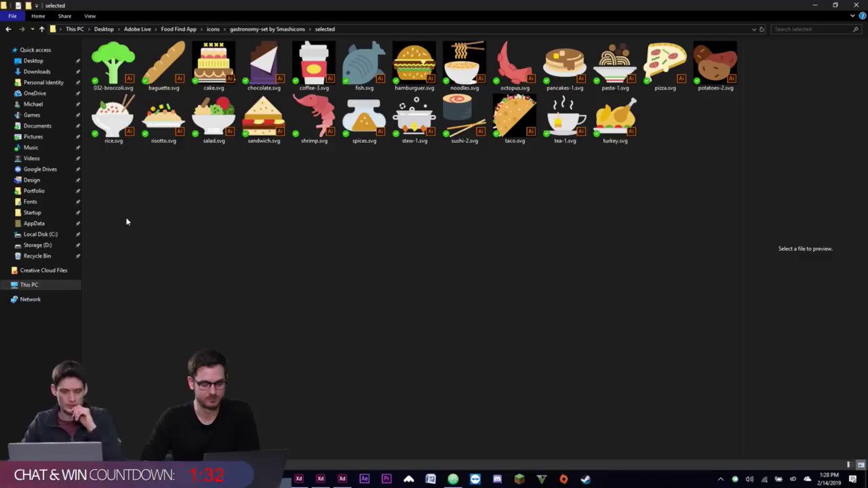
pyautogui.press('super+Right')
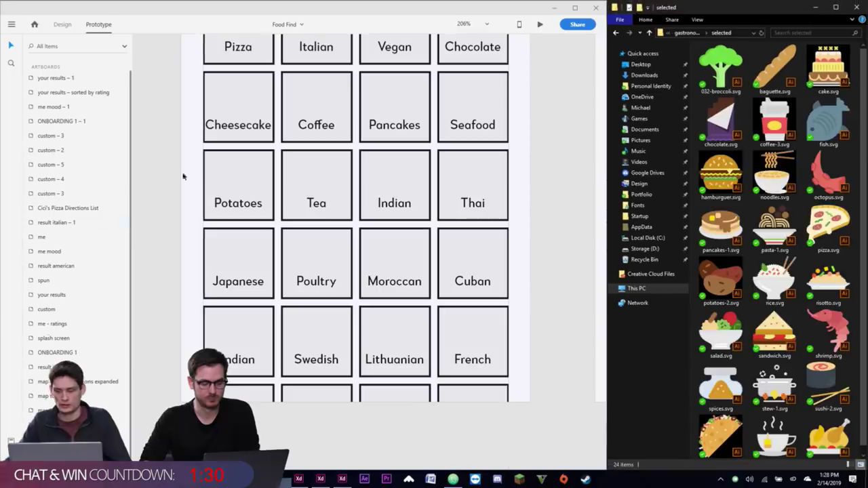
# - Bring the first category tiles into view and rename taco.svg as 1.svg to match the Mexican tile
pyautogui.scroll(5, 318, 200)
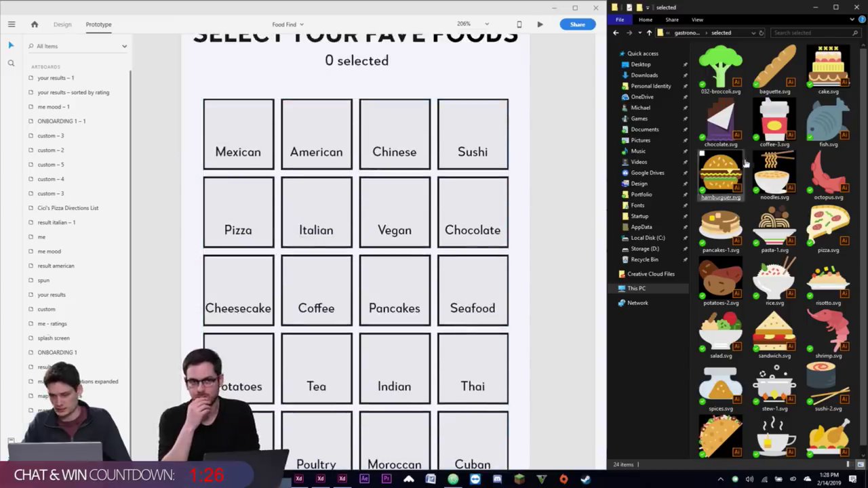
pyautogui.scroll(-1, 746, 156)
pyautogui.click(738, 296)
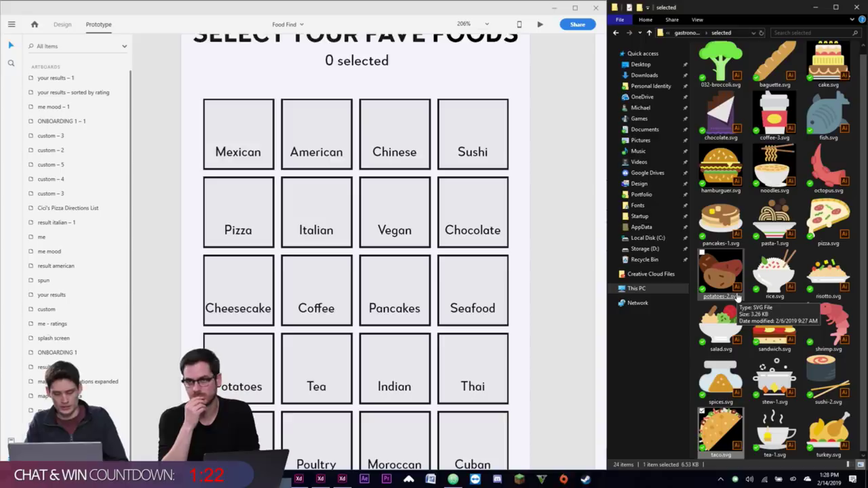
pyautogui.press('F2')
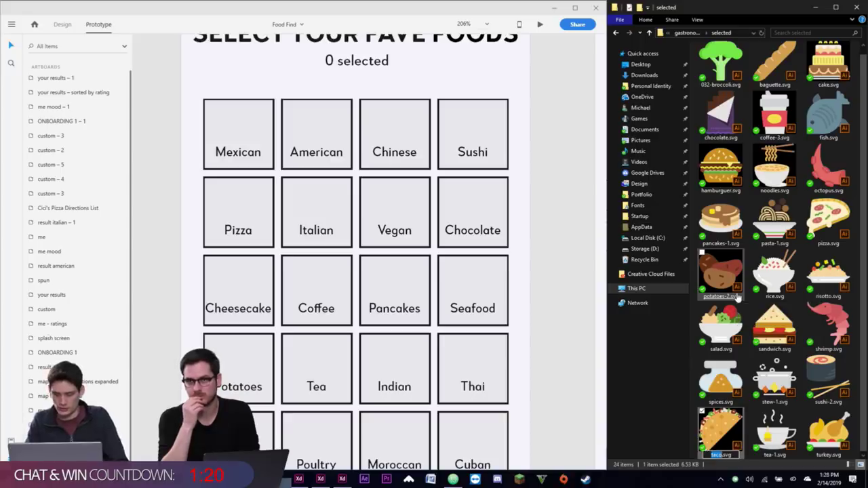
pyautogui.write('1')
pyautogui.press('Return')
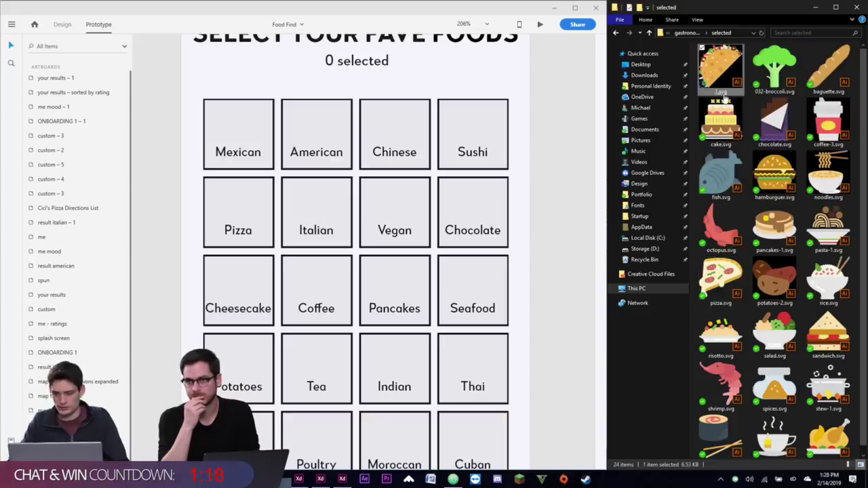
# - Rename hamburguer.svg as 2.svg to match the American tile
pyautogui.click(748, 108)
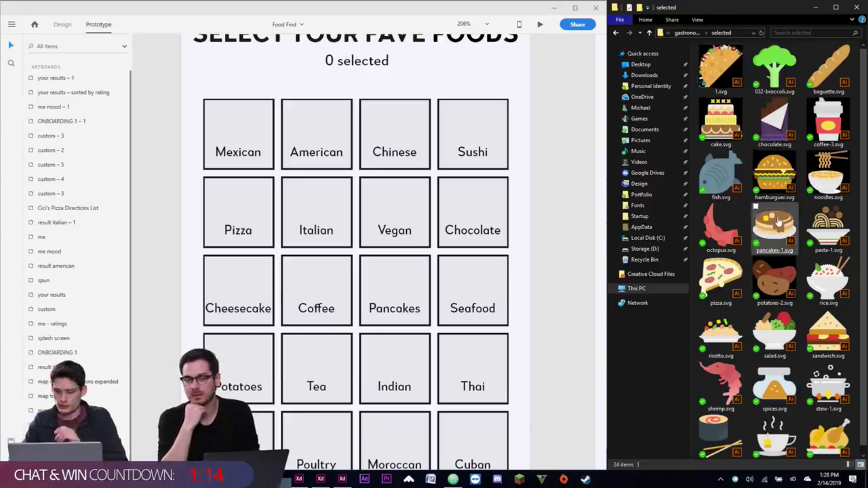
pyautogui.click(774, 176)
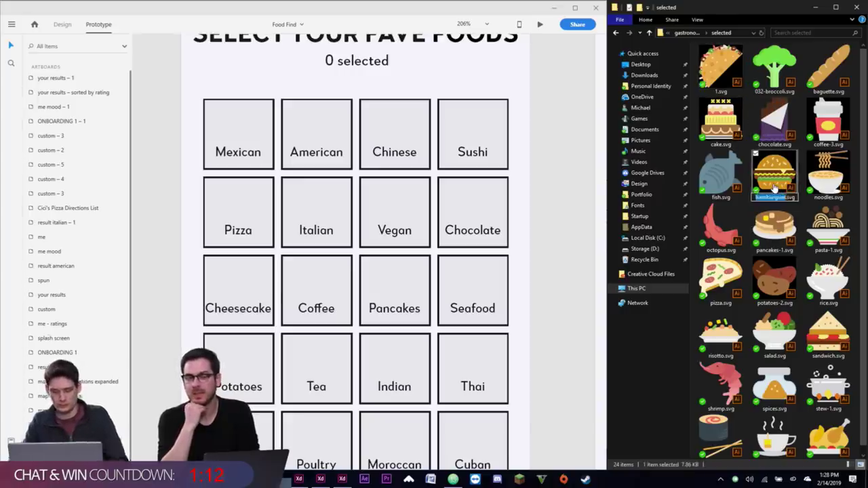
pyautogui.write('2')
pyautogui.press('Return')
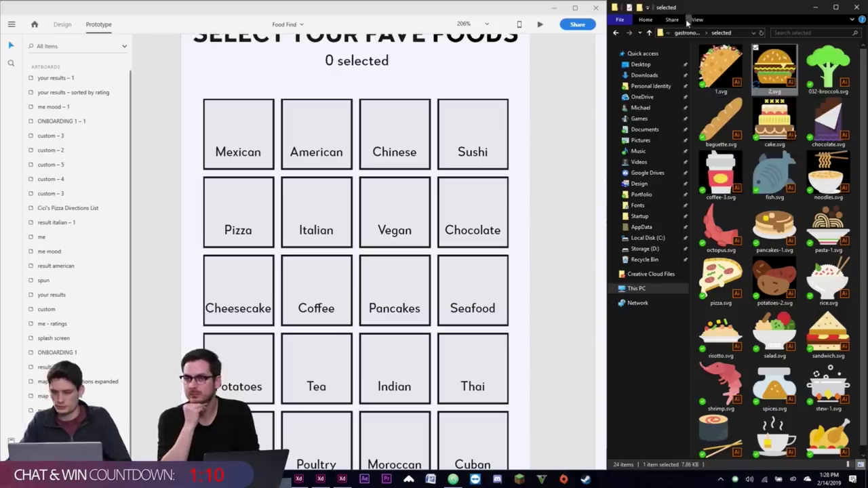
# - Change the folder options so that items open with a double-click and are selected with a single click
pyautogui.hotkey('alt', 'v')
pyautogui.press('y')
pyautogui.press('o')
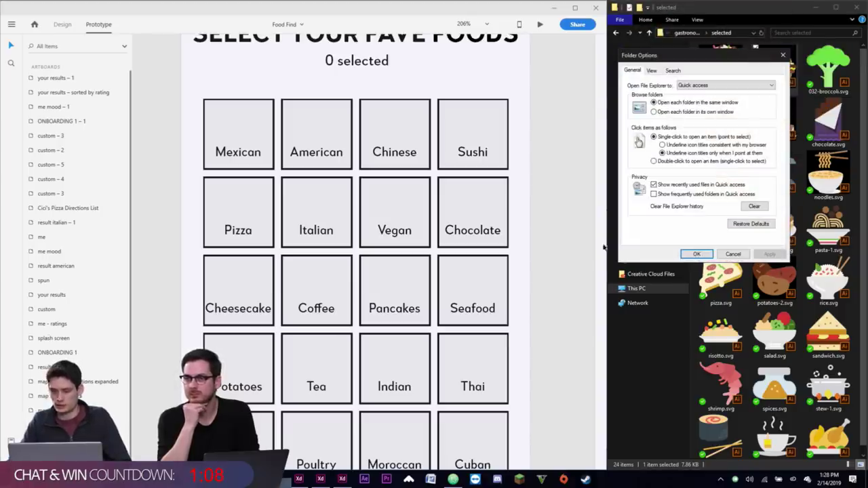
pyautogui.click(676, 163)
pyautogui.click(697, 253)
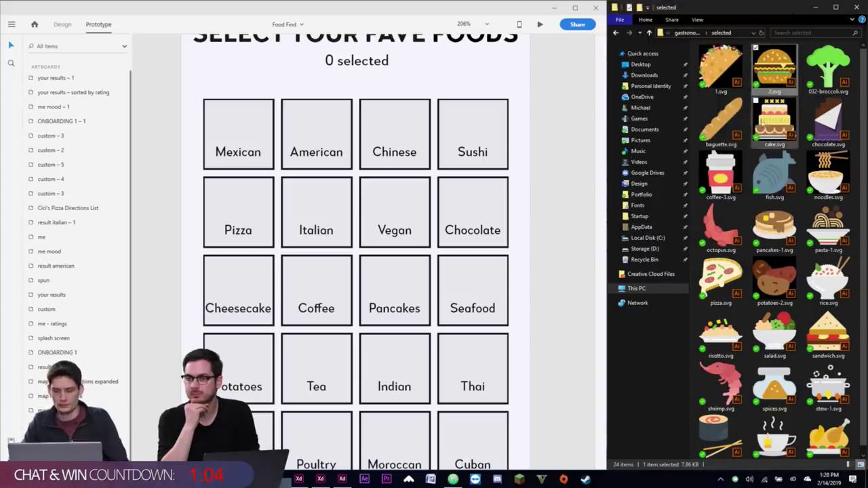
# - Rename rice.svg as 3.svg to match the Chinese tile
pyautogui.scroll(-1, 773, 166)
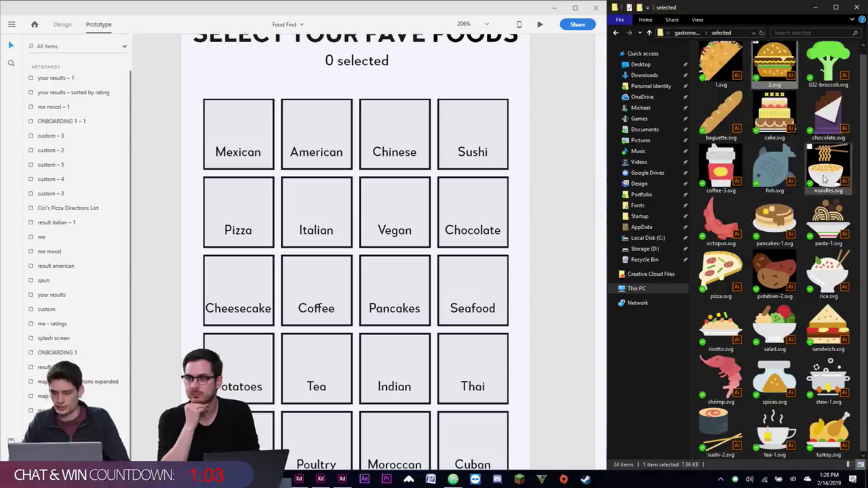
pyautogui.click(835, 277)
pyautogui.press('F2')
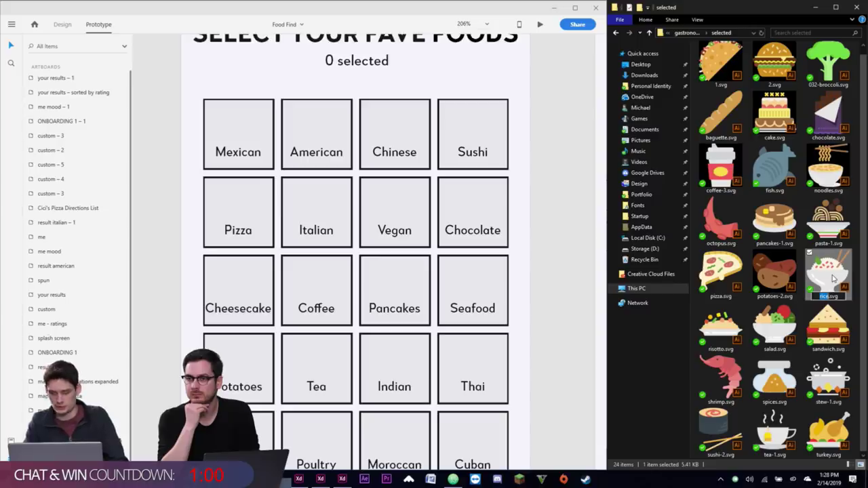
pyautogui.write('3')
pyautogui.press('Return')
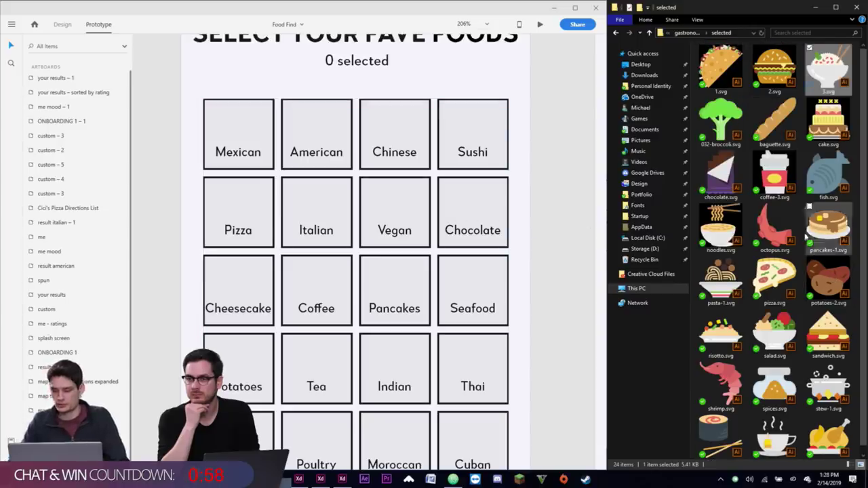
# - Rename sushi-2.svg as 4.svg to match the Sushi tile
pyautogui.click(777, 234)
pyautogui.write('su')
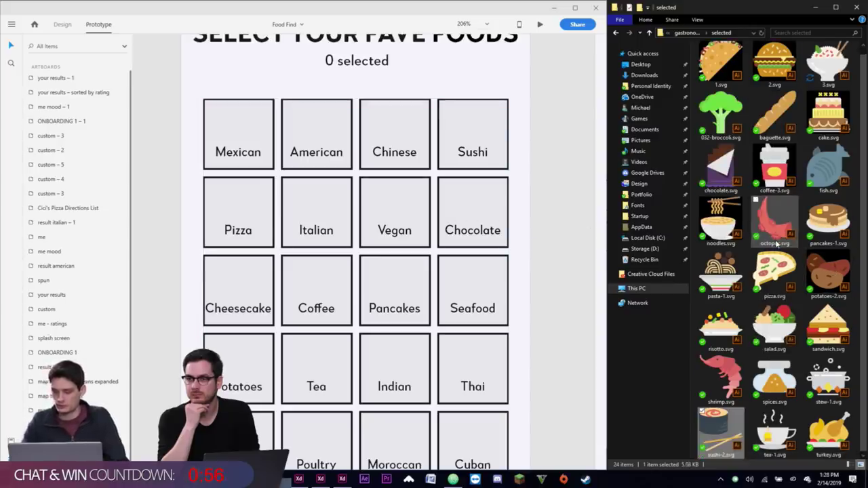
pyautogui.press('F2')
pyautogui.write('4')
pyautogui.press('Return')
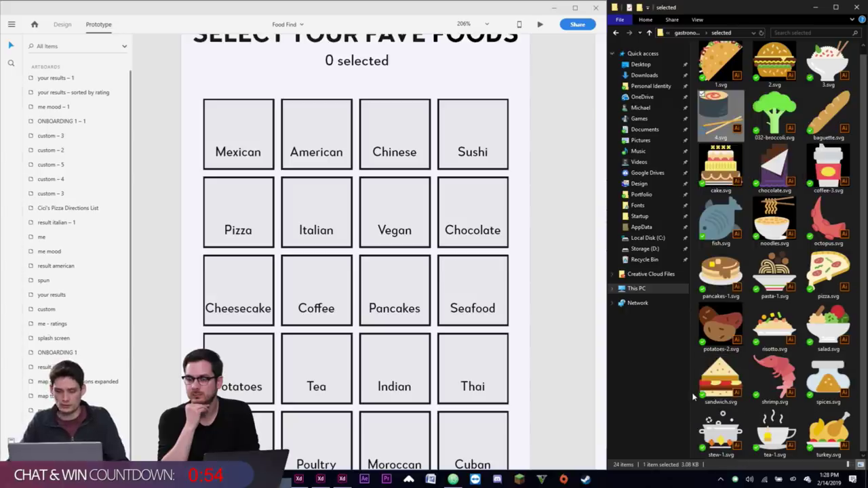
# - Rename pizza.svg as 5.svg to match the Pizza tile
pyautogui.write('pi')
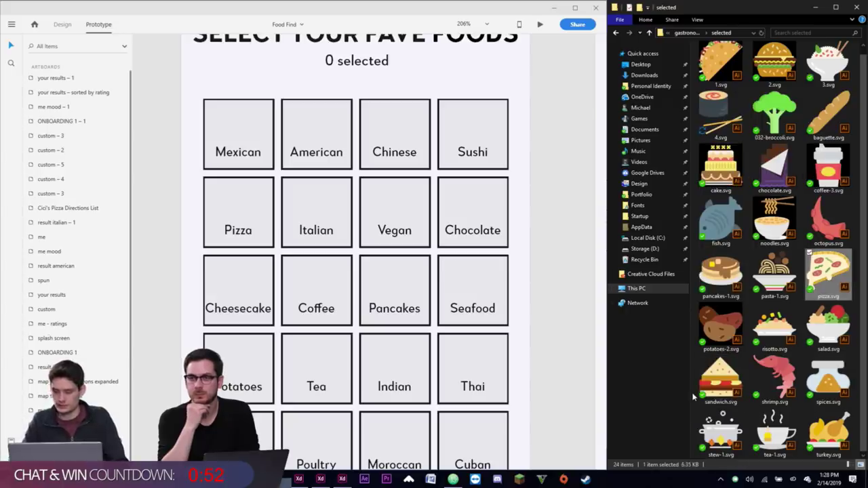
pyautogui.press('F2')
pyautogui.write('5')
pyautogui.press('Return')
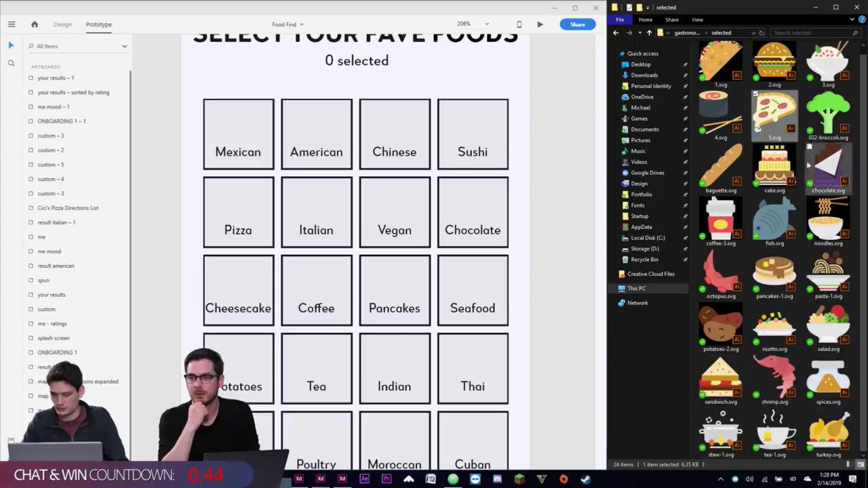
# - Rename pasta-1.svg as 6.svg to match the Italian tile
pyautogui.press('Down')
pyautogui.press('Down')
pyautogui.press('Down')
pyautogui.press('Right')
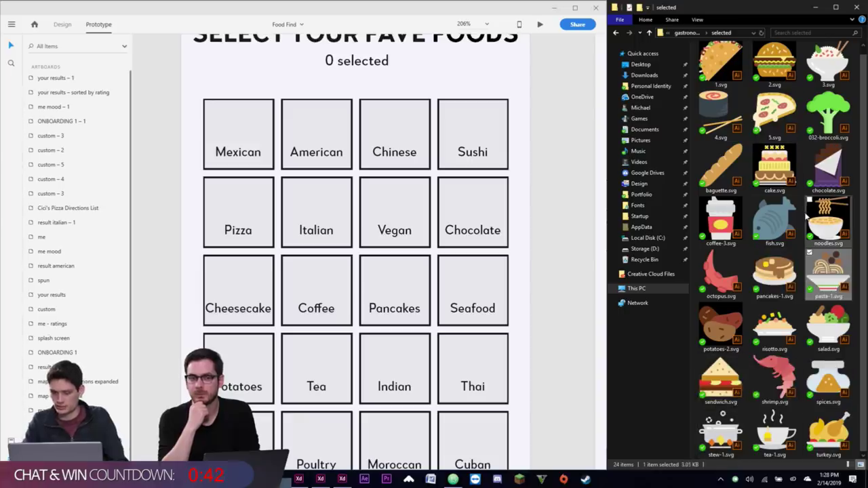
pyautogui.press('F2')
pyautogui.write('6')
pyautogui.press('Return')
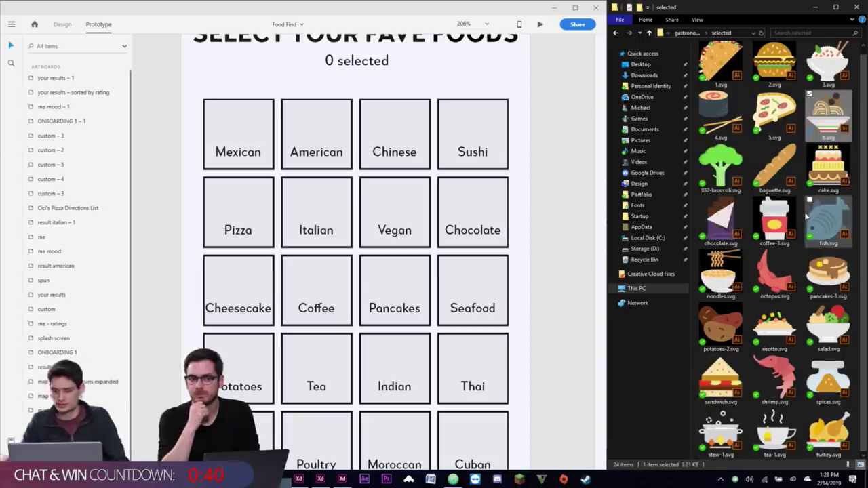
pyautogui.press('F2')
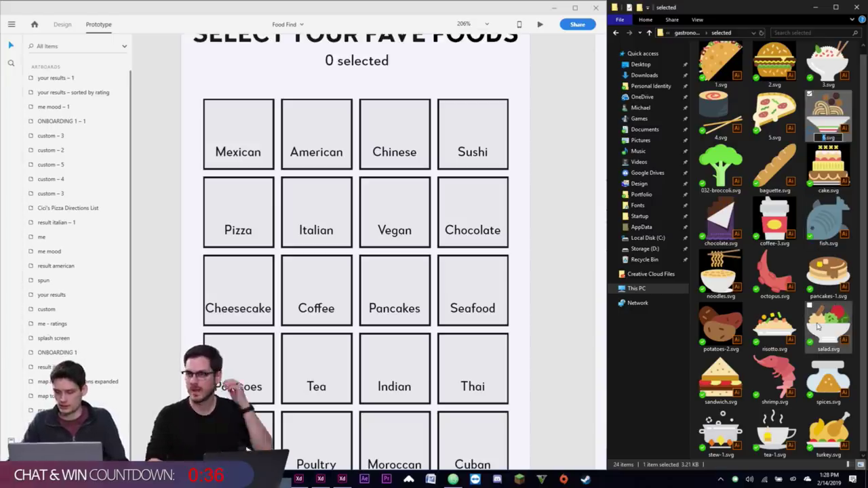
pyautogui.write('sa')
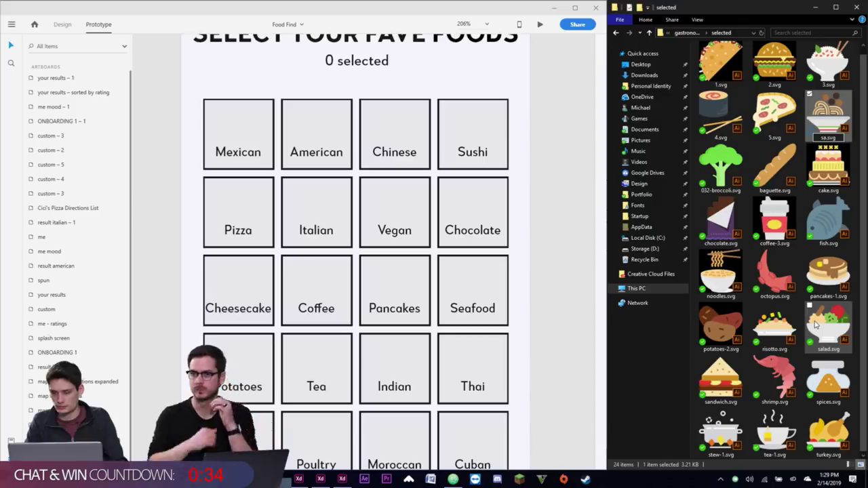
pyautogui.press('Escape')
# - Rename salad.svg as 7.svg to match the Vegan tile
pyautogui.click(816, 325)
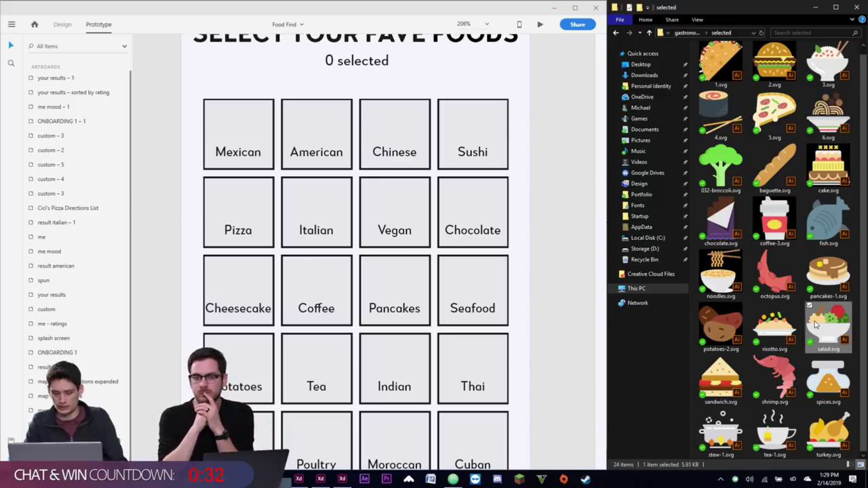
pyautogui.press('F2')
pyautogui.write('7')
pyautogui.press('Return')
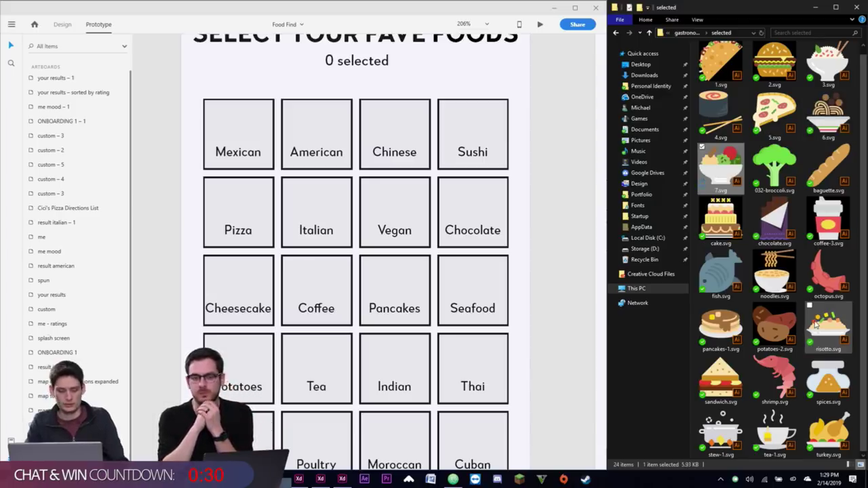
# - Rename chocolate.svg as 8.svg to match the Chocolate tile
pyautogui.press('Down')
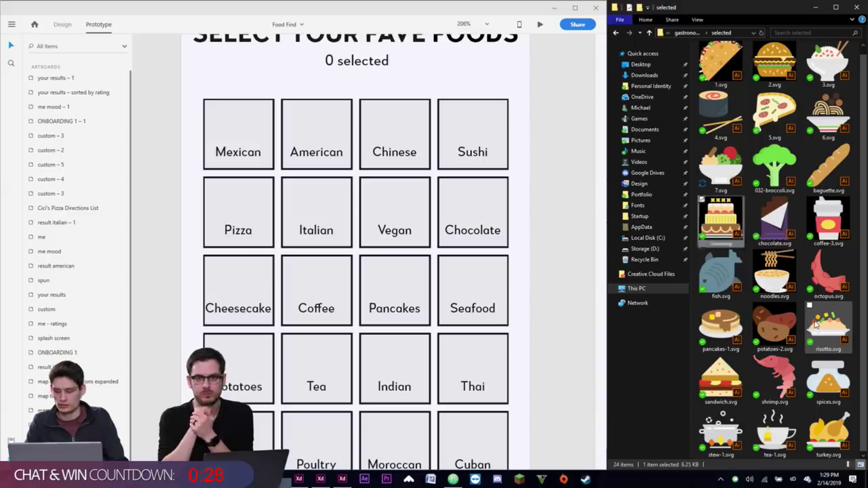
pyautogui.press('Right')
pyautogui.press('F2')
pyautogui.write('8')
pyautogui.press('Return')
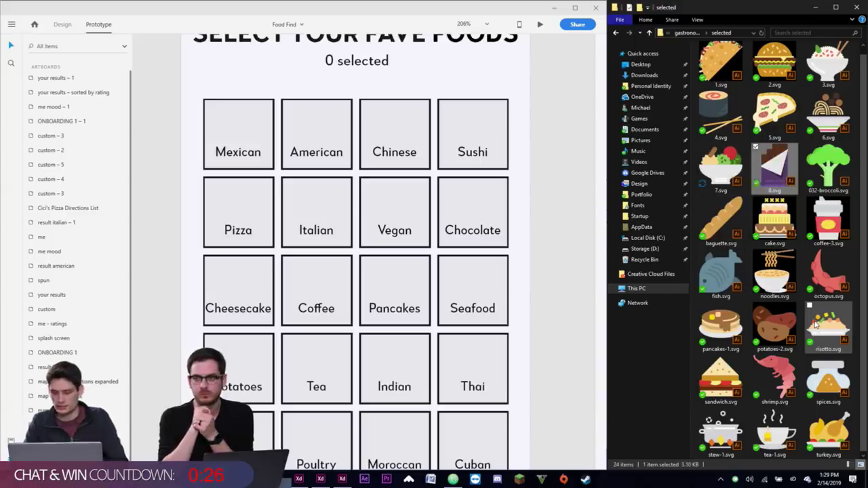
# - Rename cake.svg as 9.svg to match the Cheesecake tile
pyautogui.press('F2')
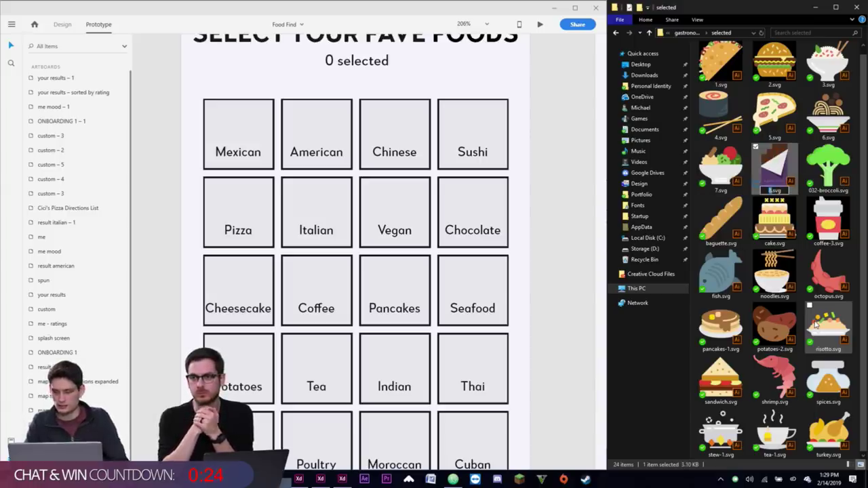
pyautogui.press('Escape')
pyautogui.press('Down')
pyautogui.press('F2')
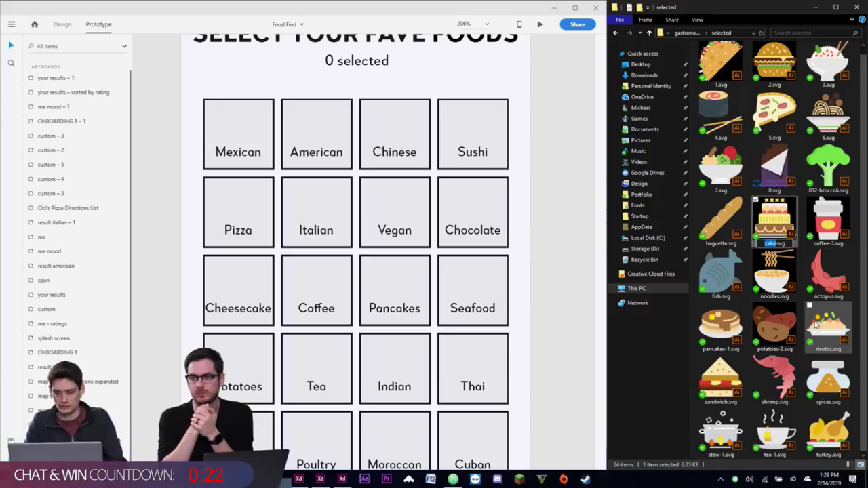
pyautogui.write('9')
pyautogui.press('Return')
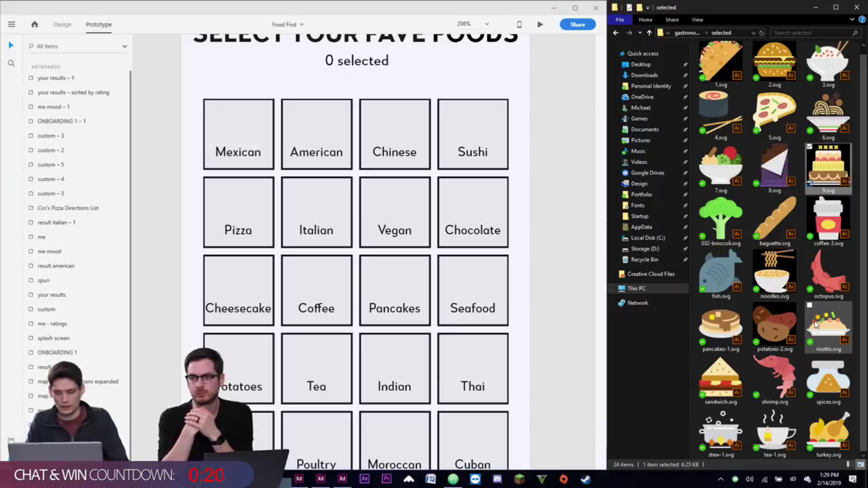
# - Rename coffee-3.svg as 10.svg to match the Coffee tile
pyautogui.press('Down')
pyautogui.press('F2')
pyautogui.write('10.svg')
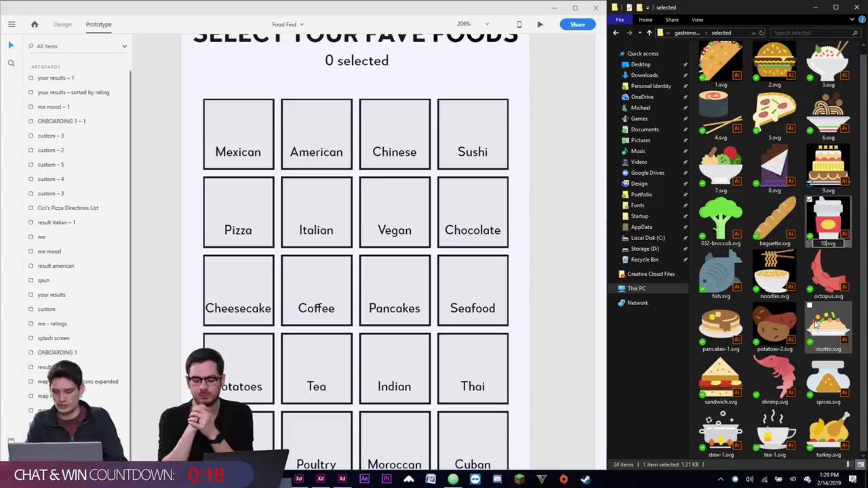
pyautogui.press('Return')
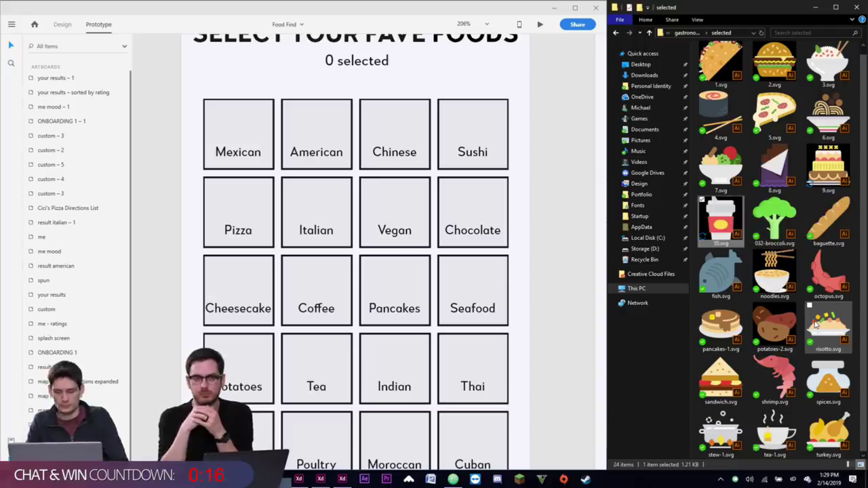
# - Rename pancakes-1.svg as 11.svg to match the Pancakes tile
pyautogui.press('Down')
pyautogui.press('Down')
pyautogui.press('F2')
pyautogui.write('11')
pyautogui.press('Return')
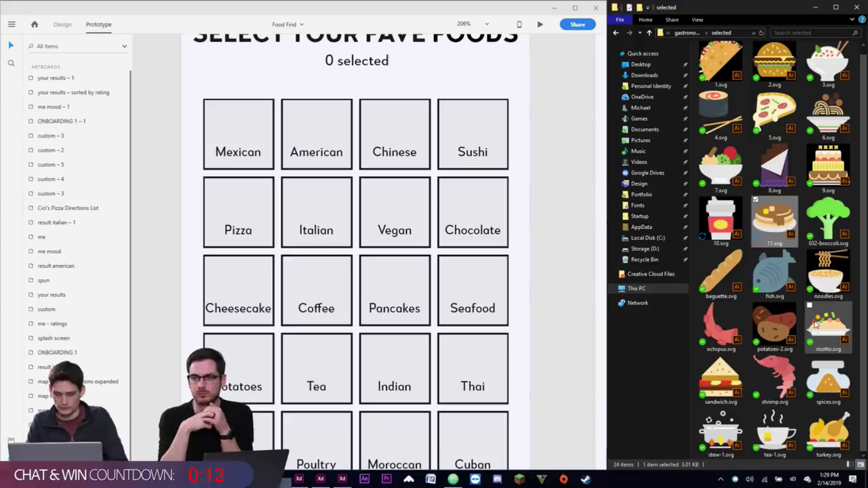
# - Rename fish.svg as 12.svg to match the Seafood tile
pyautogui.press('Down')
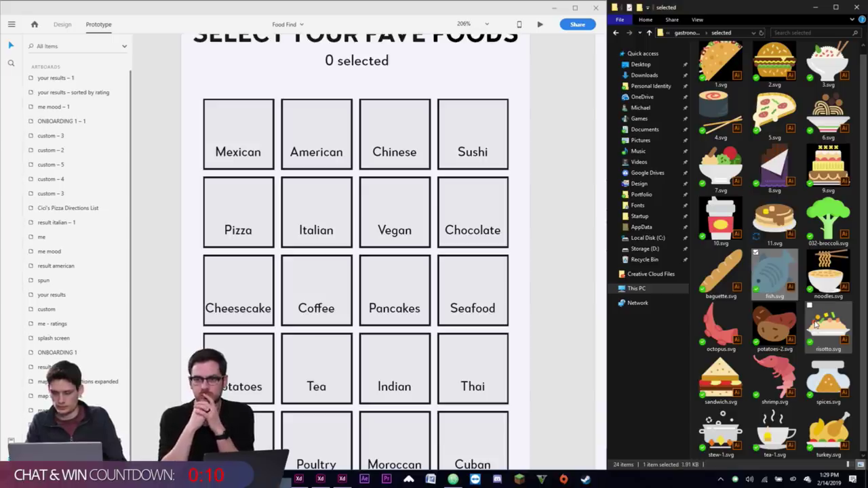
pyautogui.press('F2')
pyautogui.write('12')
pyautogui.press('Return')
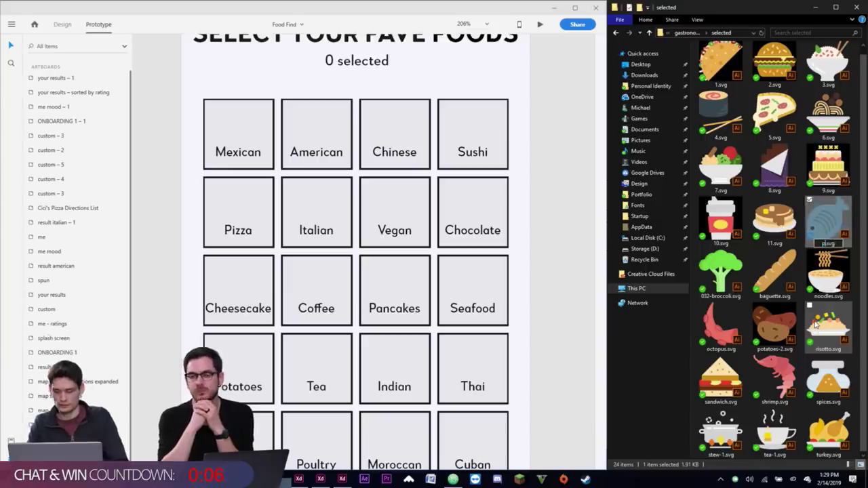
# - Rename potatoes-2.svg as 13.svg to match the Potatoes tile
pyautogui.press('p')
pyautogui.press('F2')
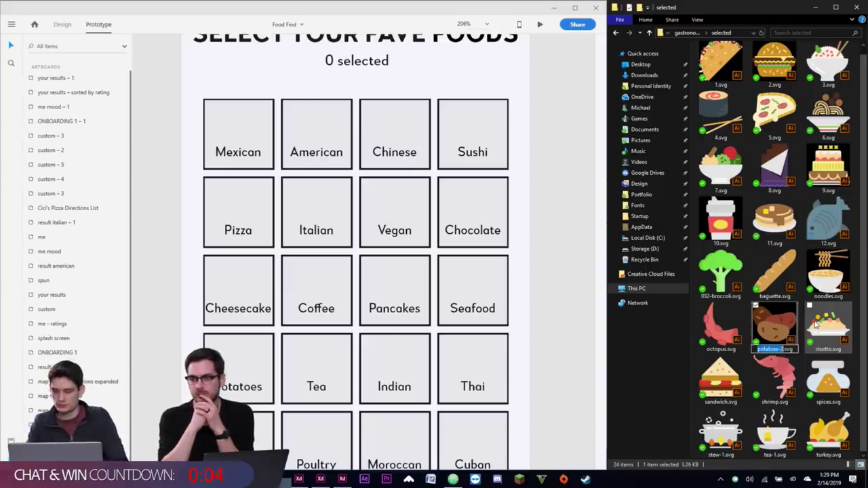
pyautogui.write('13')
pyautogui.press('Return')
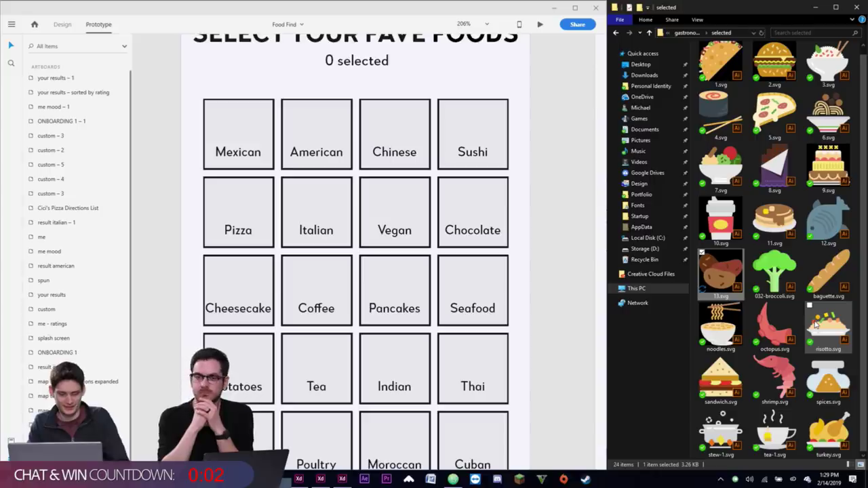
# - Rename tea-1.svg as 14.svg to match the Tea tile
pyautogui.press('F2')
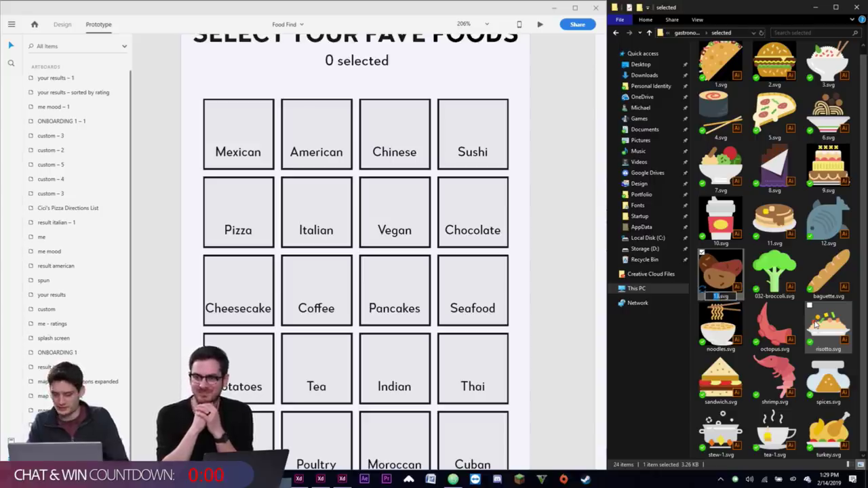
pyautogui.press('Escape')
pyautogui.press('t')
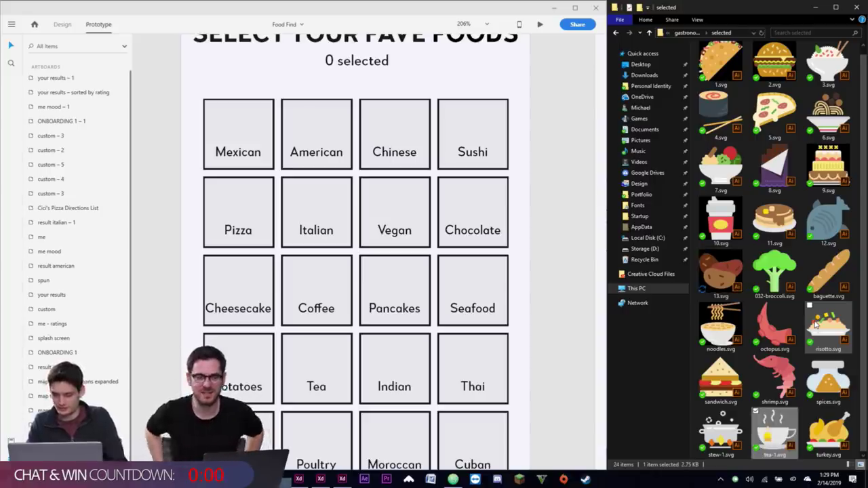
pyautogui.press('F2')
pyautogui.write('14')
pyautogui.press('Return')
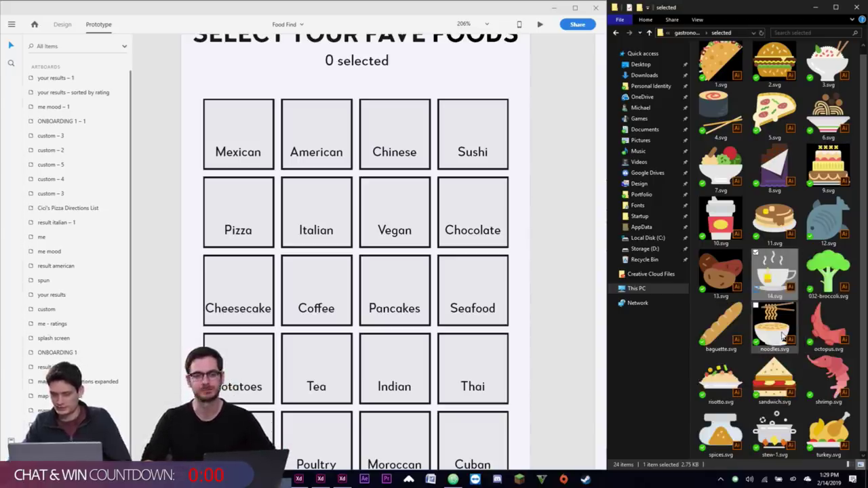
# - Rename spices.svg as 15.svg to match the Indian tile
pyautogui.click(704, 434)
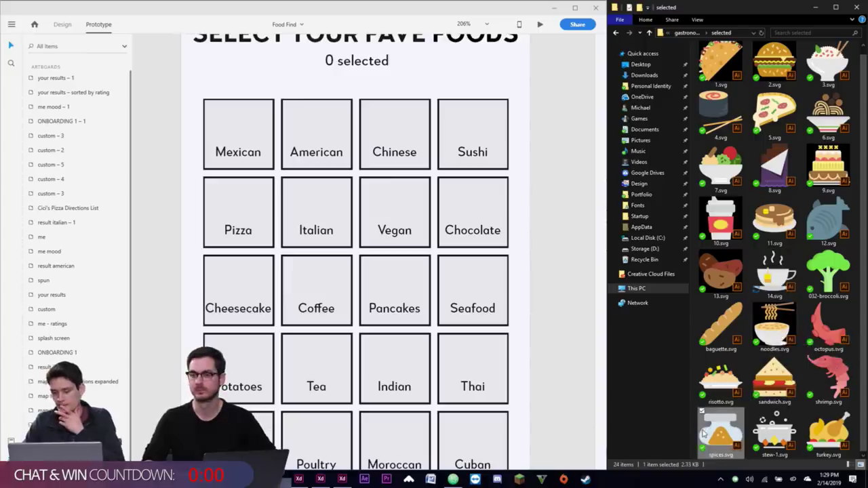
pyautogui.press('F2')
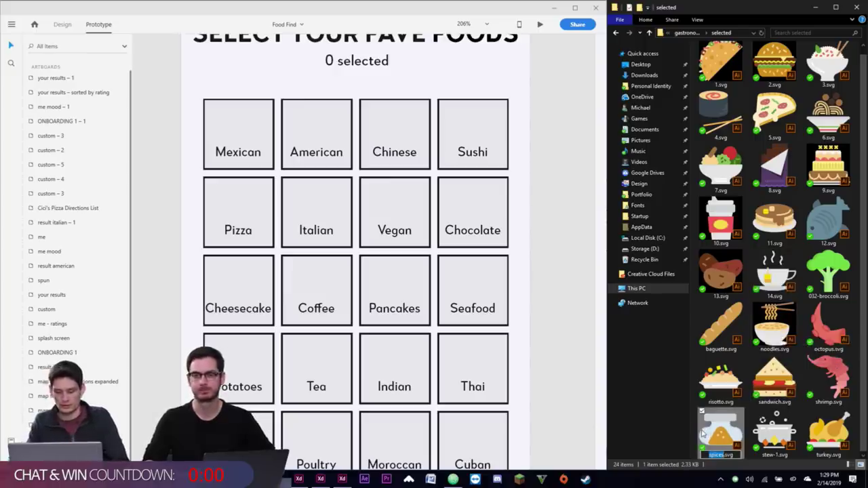
pyautogui.write('15')
pyautogui.press('Return')
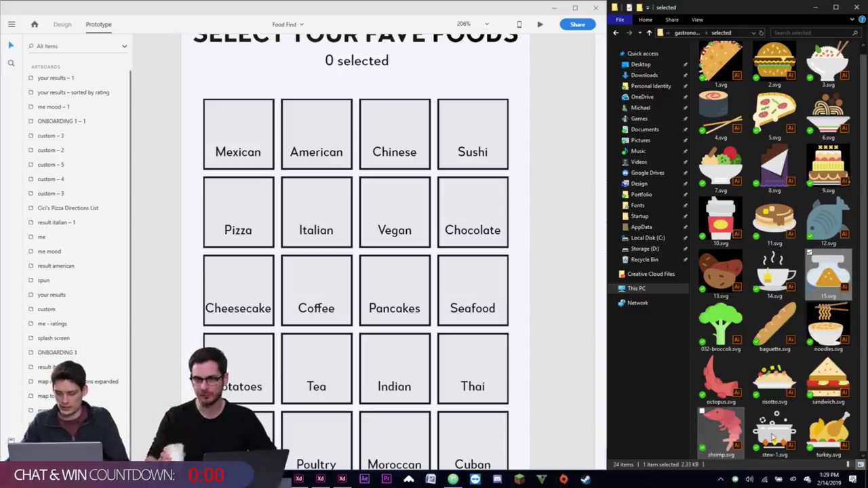
# - Rename noodles.svg as 16.svg to match the Thai tile
pyautogui.click(832, 339)
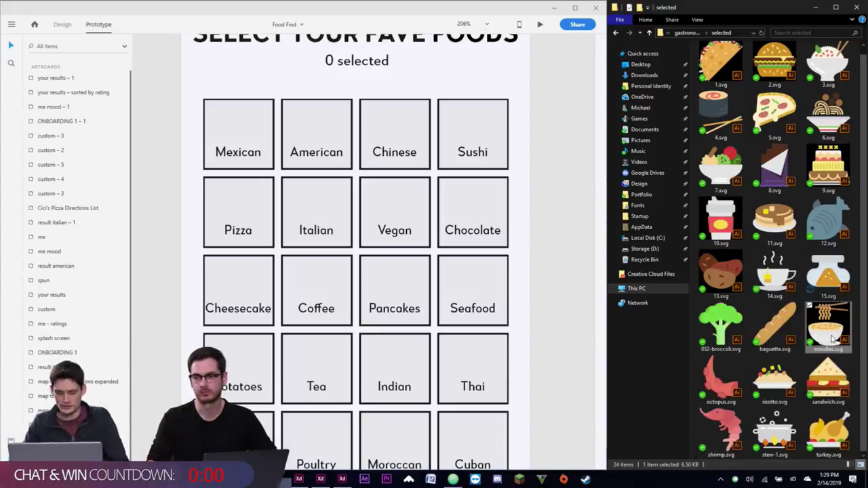
pyautogui.press('F2')
pyautogui.write('16')
pyautogui.press('Return')
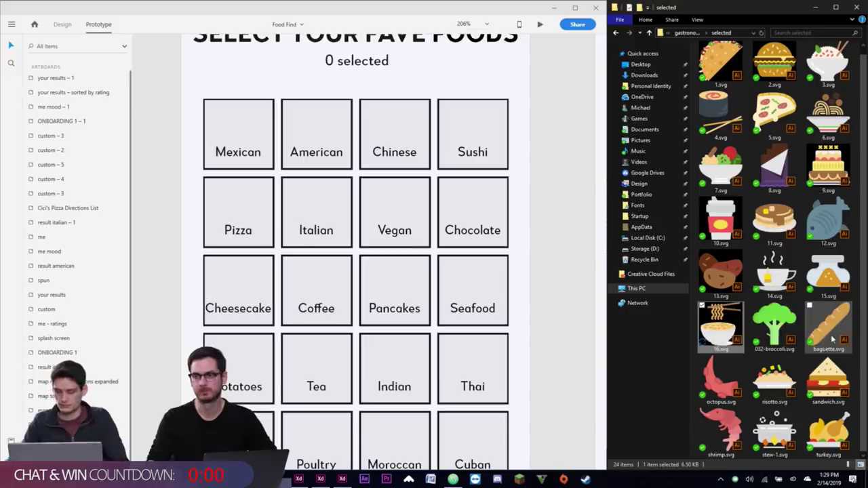
# - Rename octopus.svg as 17.svg to match the Japanese tile
pyautogui.scroll(-5, 527, 348)
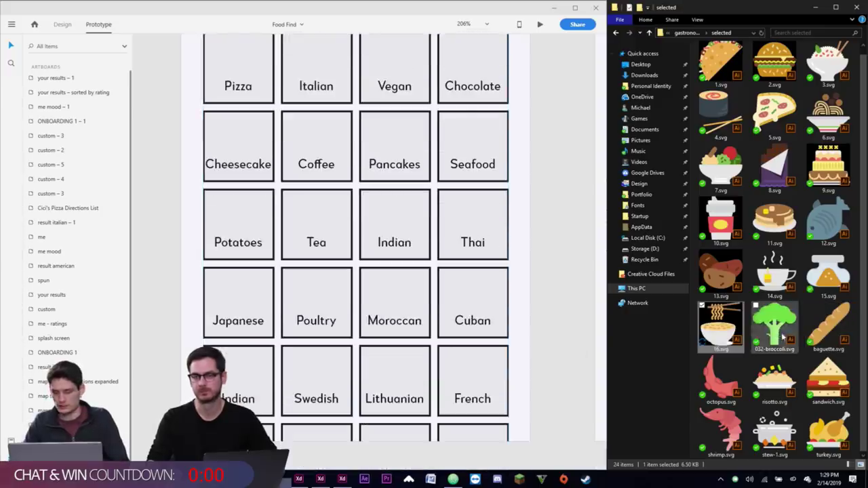
pyautogui.click(714, 389)
pyautogui.press('F2')
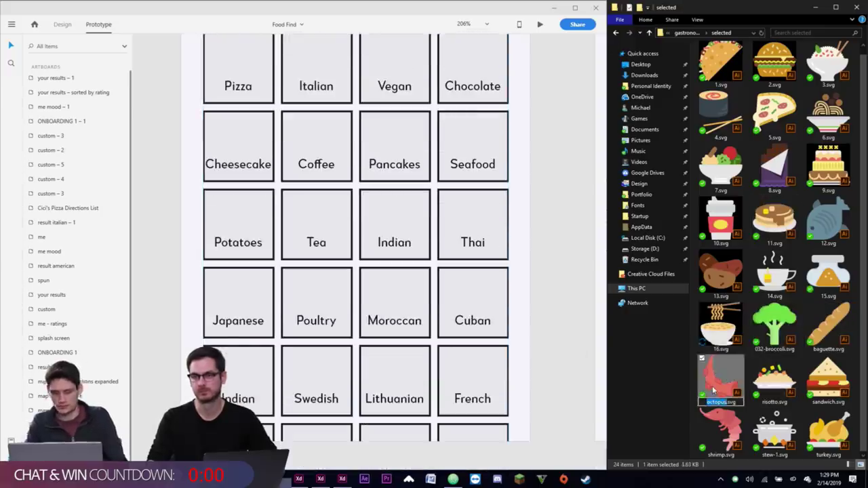
pyautogui.write('17')
pyautogui.press('Return')
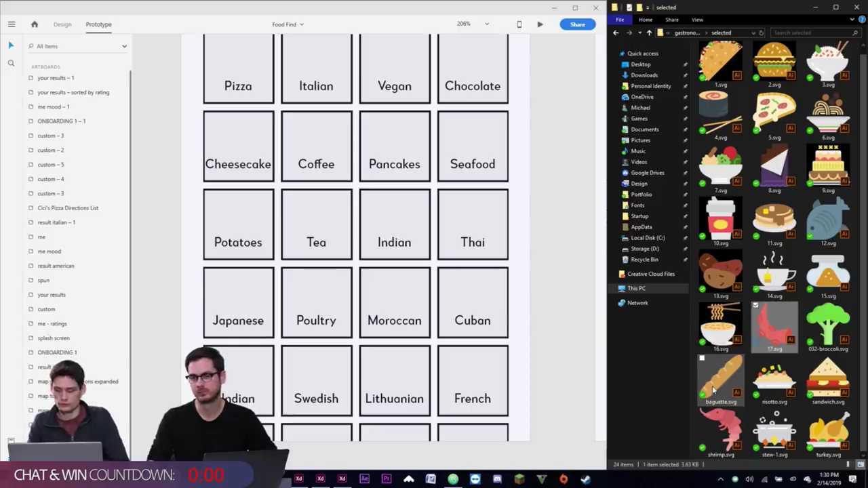
# - Rename turkey.svg as 18.svg to match the Poultry tile
pyautogui.click(847, 429)
pyautogui.press('F2')
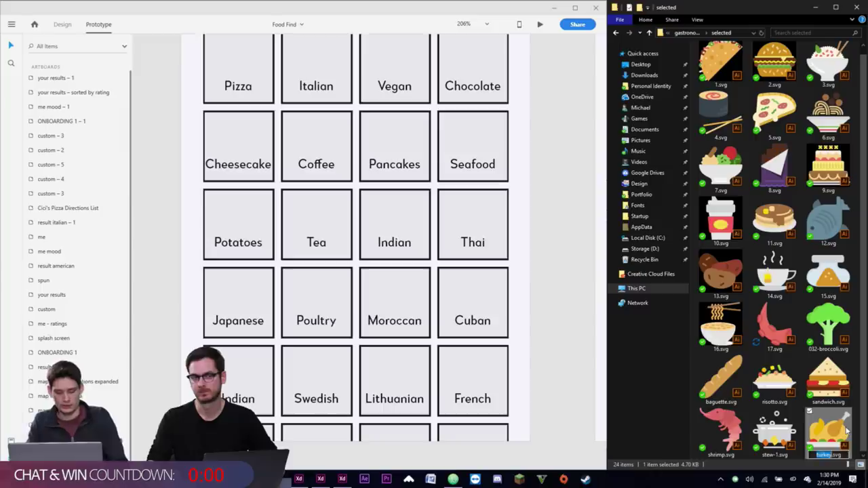
pyautogui.write('18')
pyautogui.press('Return')
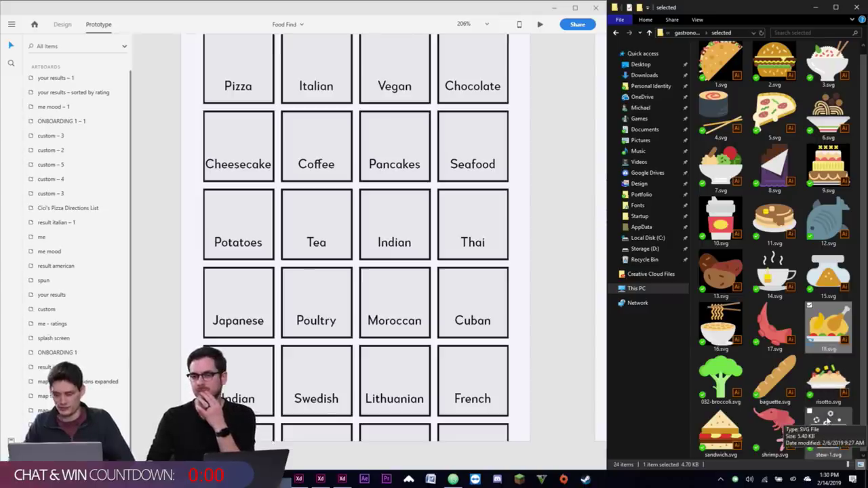
# - Rename 032-broccoli.svg as 19.svg to match the Moroccan tile
pyautogui.click(740, 376)
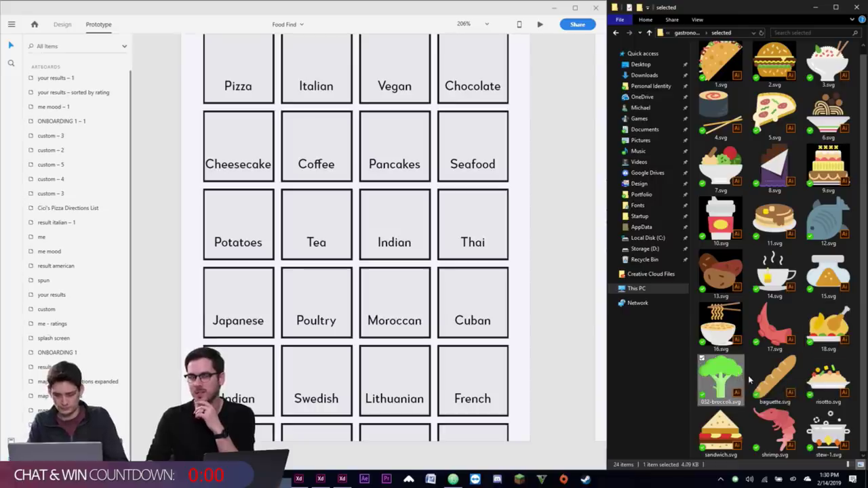
pyautogui.press('F2')
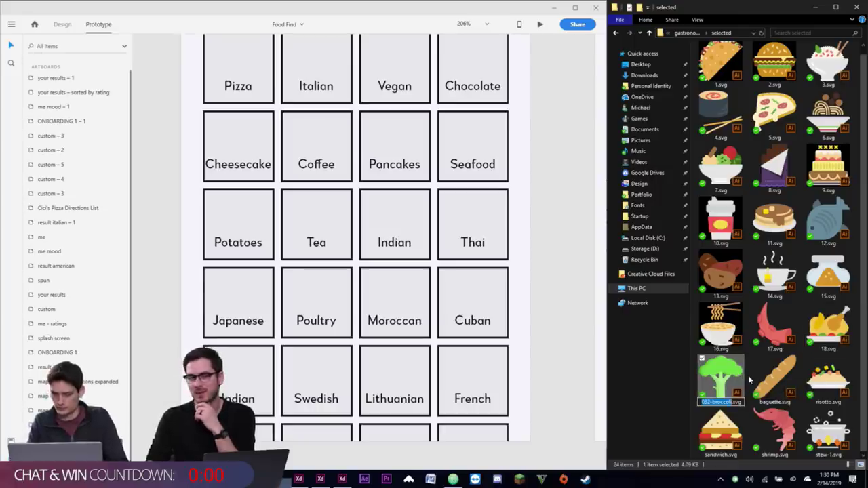
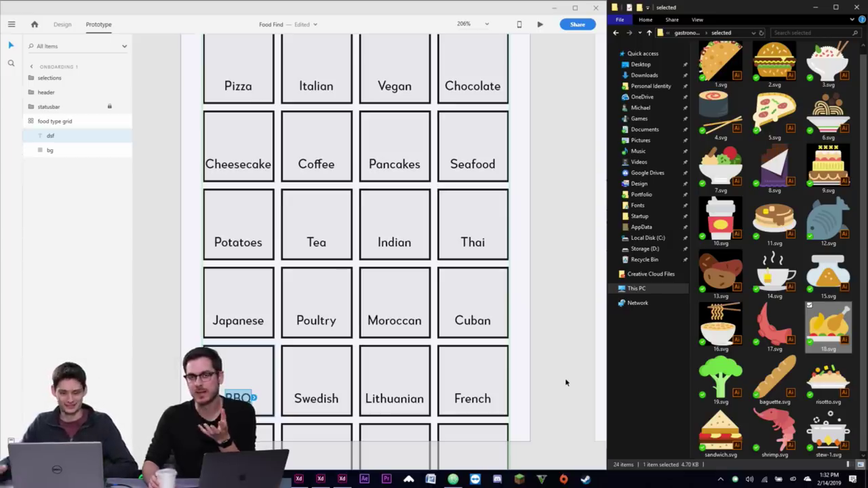
pyautogui.click(745, 262)
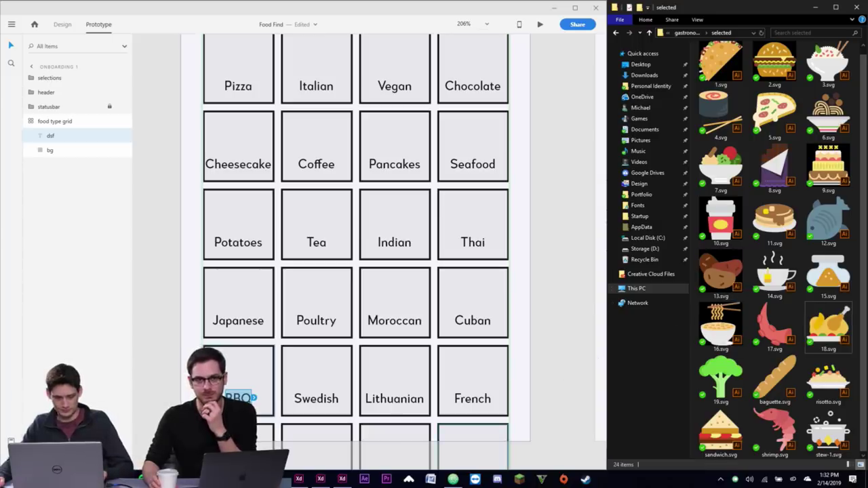
pyautogui.click(712, 442)
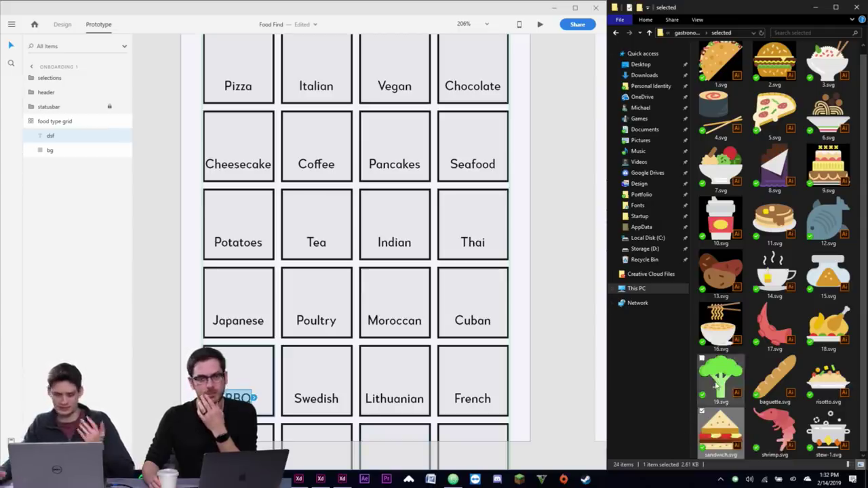
pyautogui.press('F2')
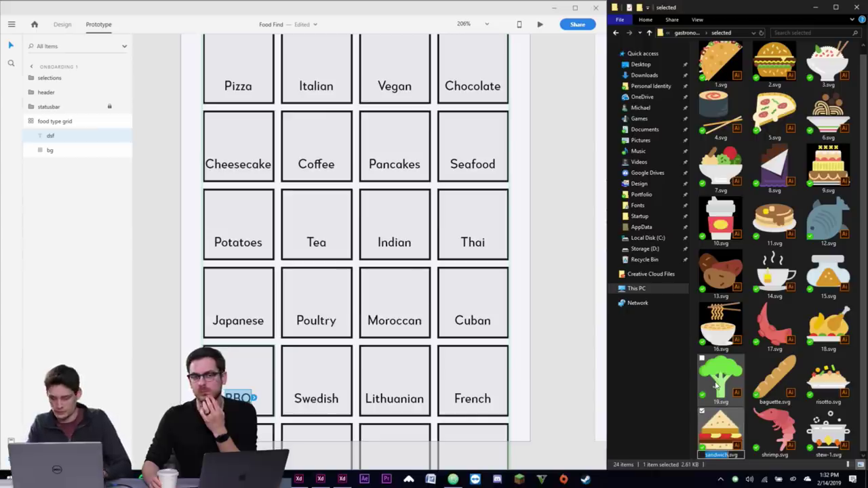
pyautogui.press('Escape')
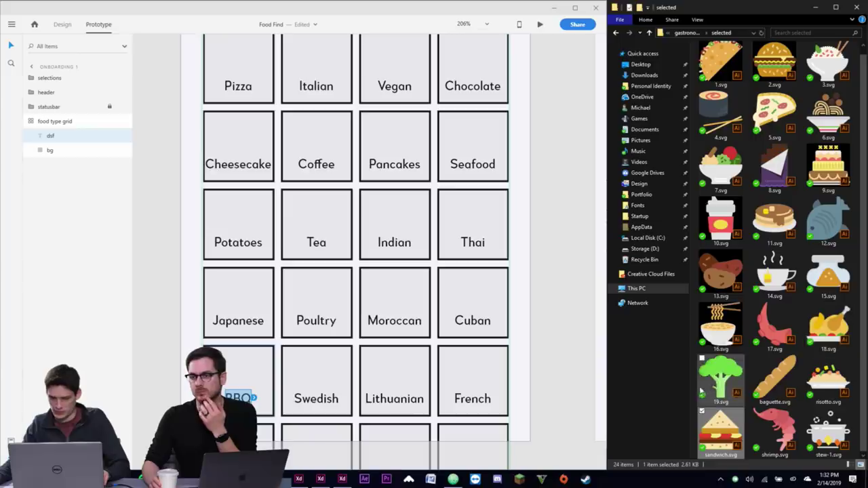
pyautogui.click(712, 388)
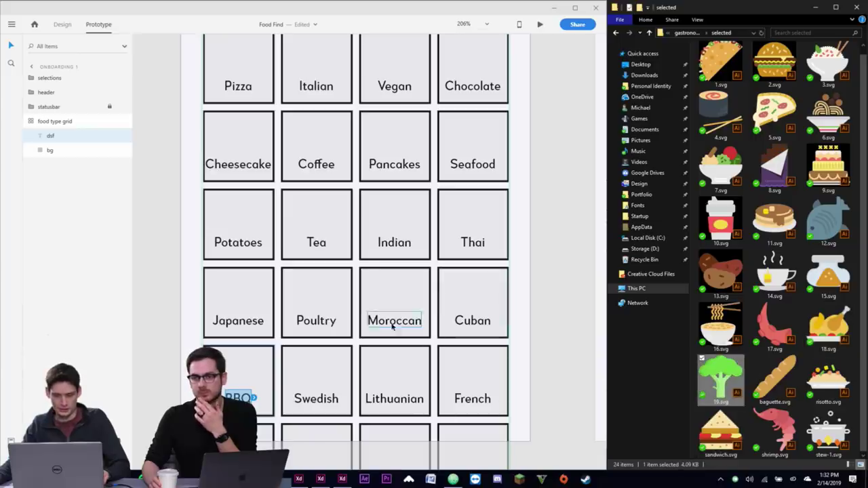
# - Rename risotto.svg as 20.svg to match the Cuban tile
pyautogui.doubleClick(472, 321)
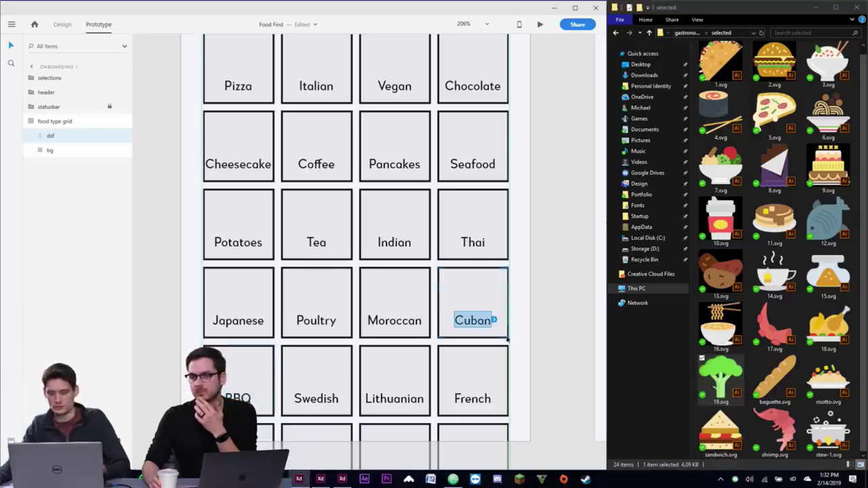
pyautogui.click(822, 389)
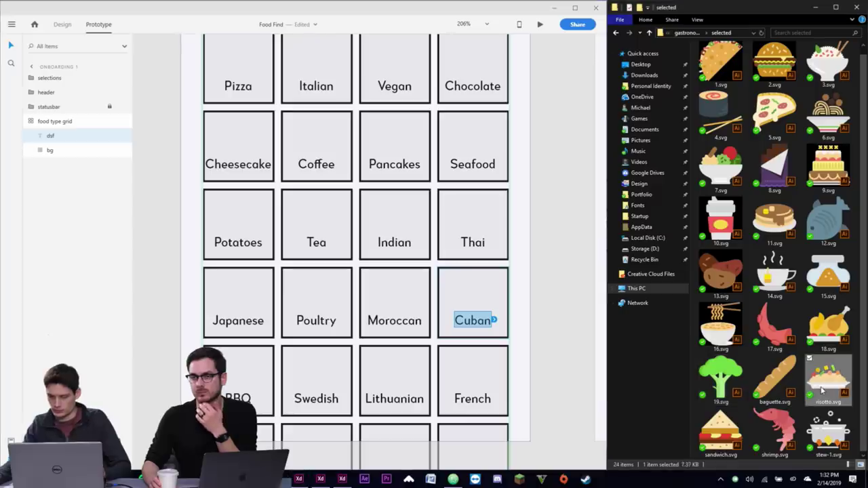
pyautogui.press('F2')
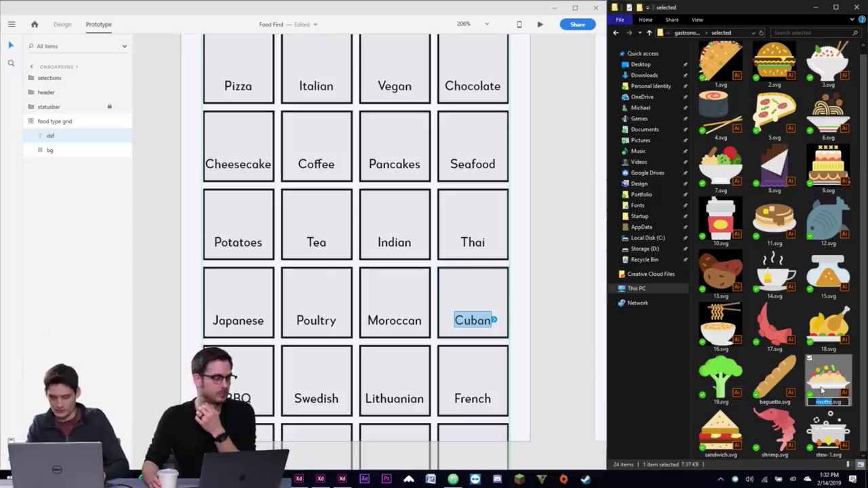
pyautogui.write('20')
pyautogui.press('Return')
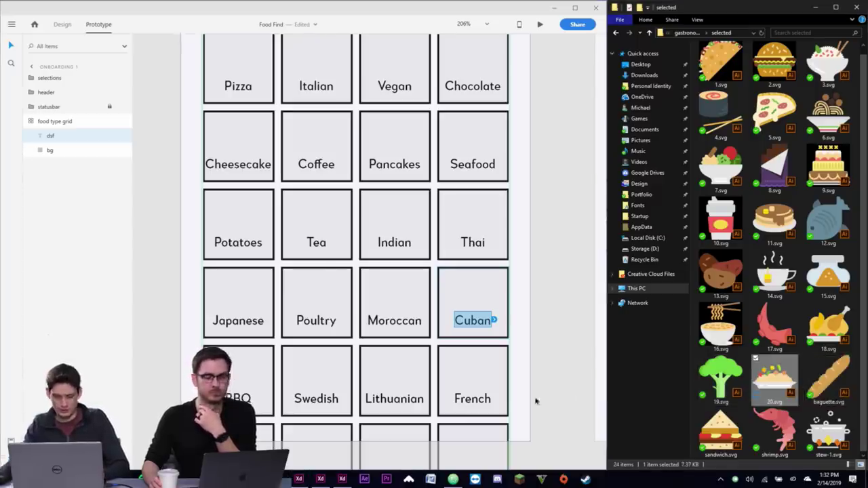
# - Rename sandwich.svg as 21.svg to continue the icon numbering
pyautogui.click(727, 427)
pyautogui.press('F2')
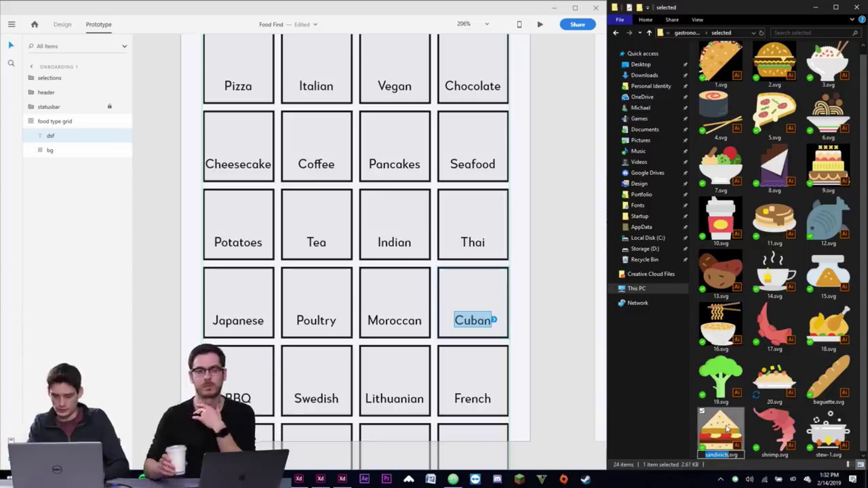
pyautogui.write('21')
pyautogui.press('Return')
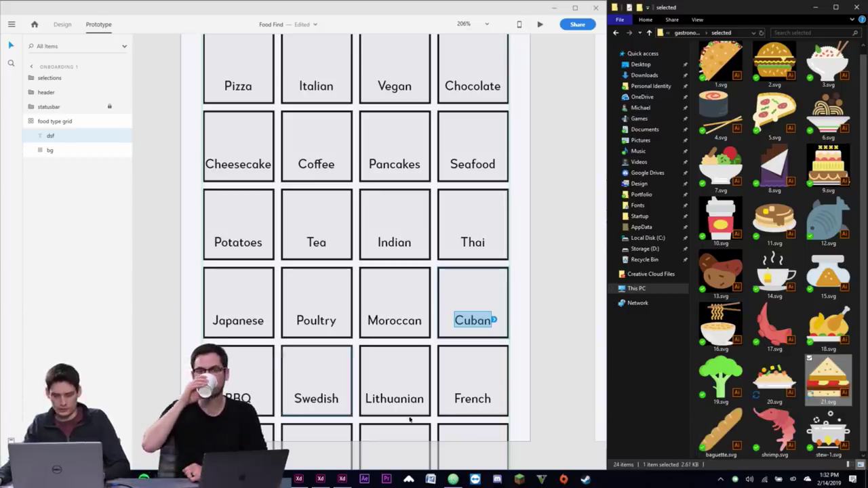
# - Give the fish icon 12.svg a random placeholder name to free the number 12
pyautogui.click(782, 434)
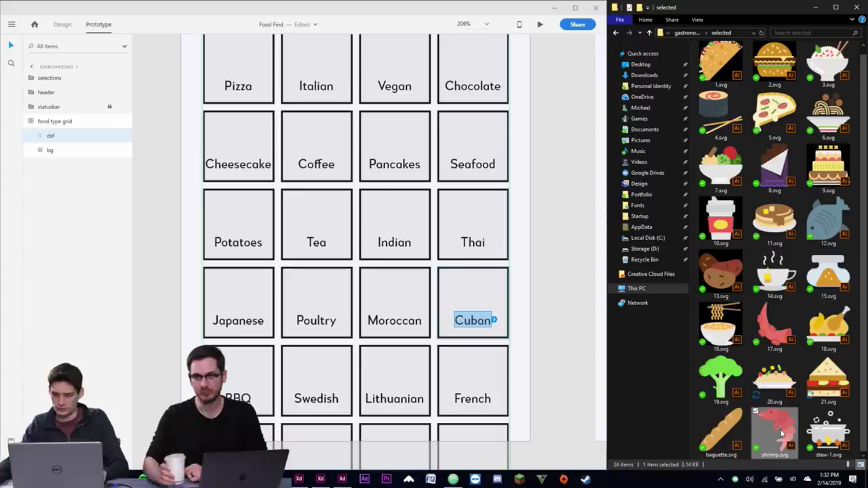
pyautogui.click(831, 228)
pyautogui.press('F2')
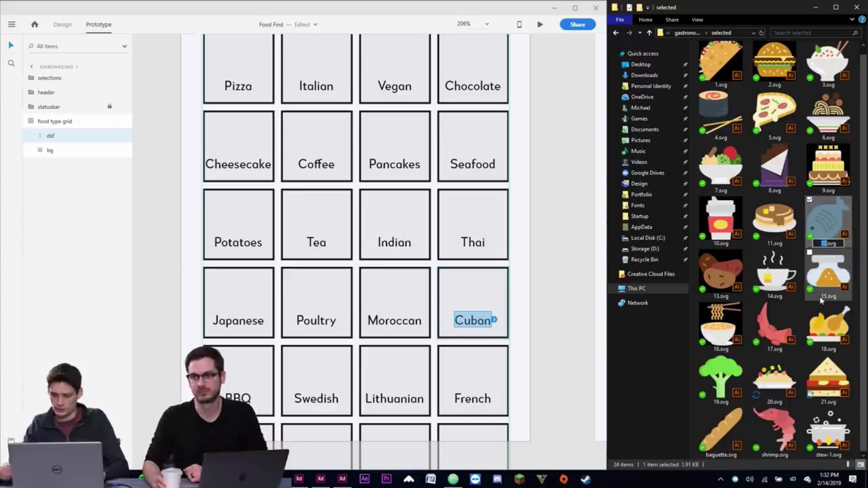
pyautogui.write('dkjfjas')
pyautogui.press('Return')
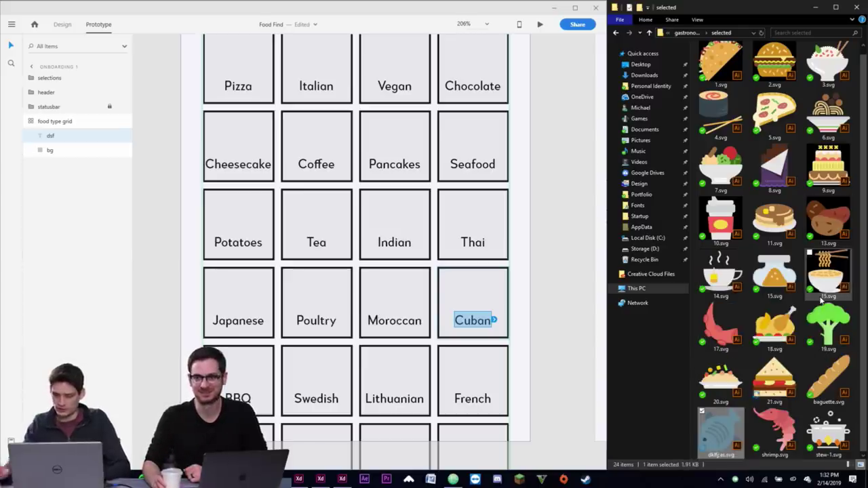
# - Rename shrimp.svg as 12.svg to match the Seafood tile
pyautogui.click(779, 448)
pyautogui.press('F2')
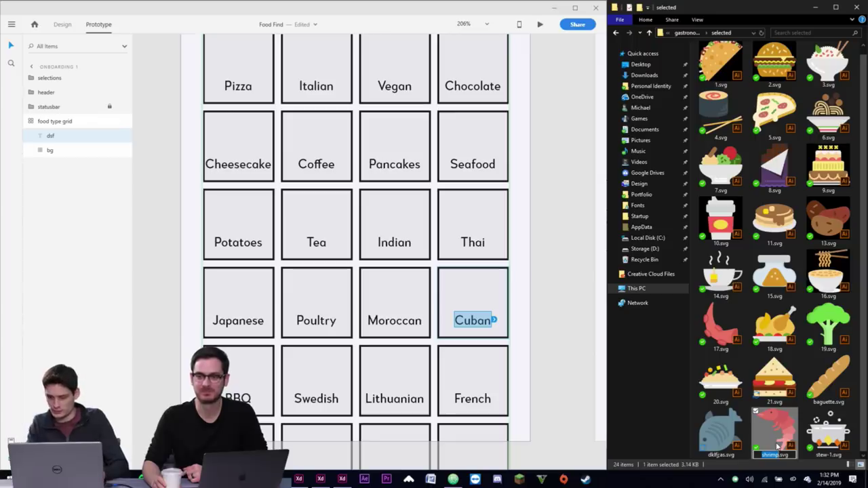
pyautogui.write('12')
pyautogui.press('Return')
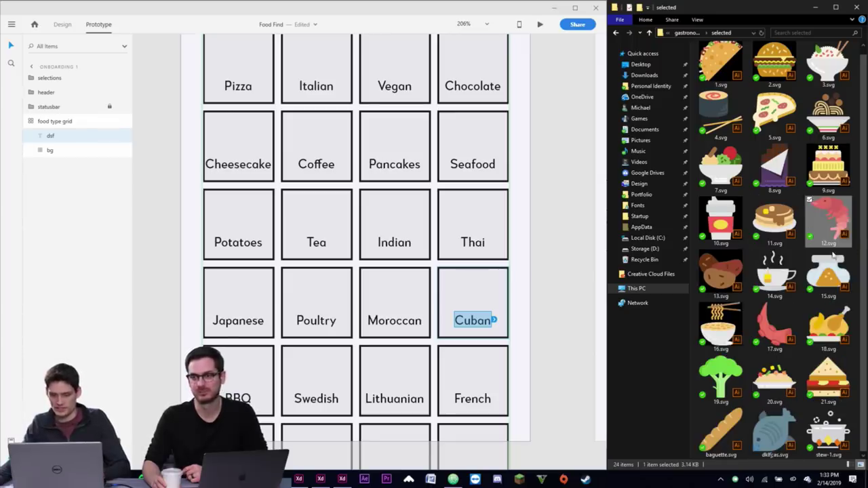
# - Rename the fish icon with the placeholder name as 22.svg
pyautogui.click(777, 434)
pyautogui.press('F2')
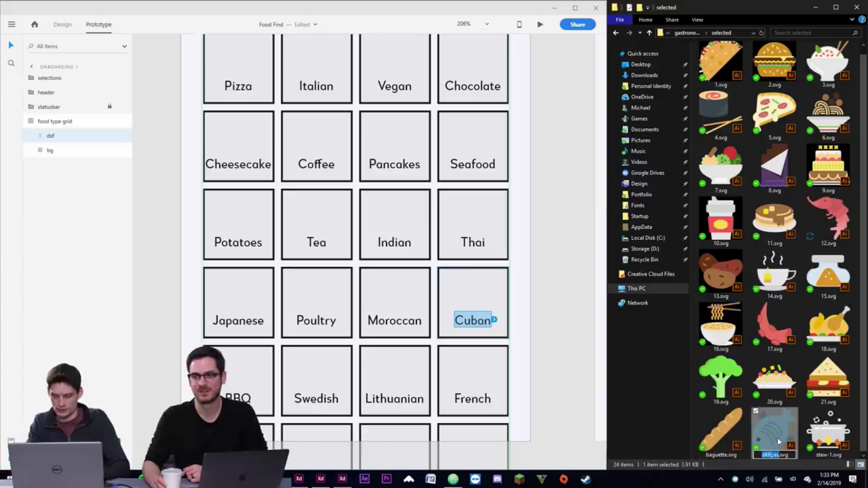
pyautogui.write('22')
pyautogui.press('Return')
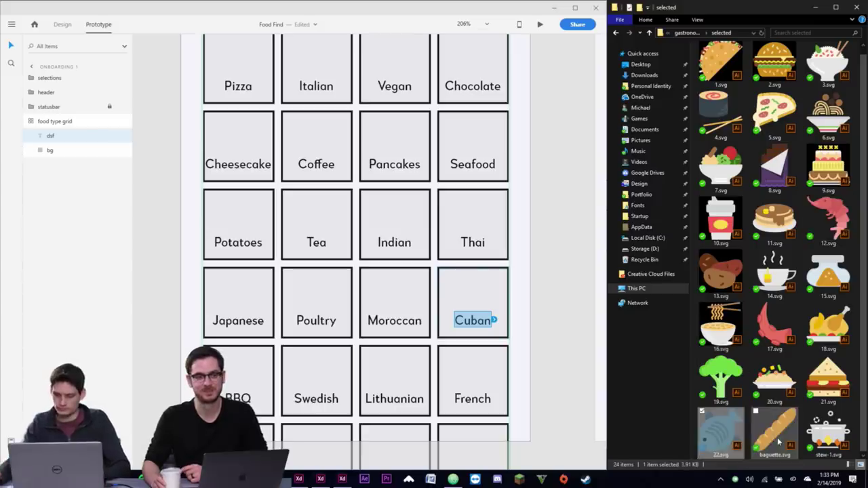
# - Rename stew-1.svg as 23.svg to continue the icon numbering
pyautogui.click(813, 425)
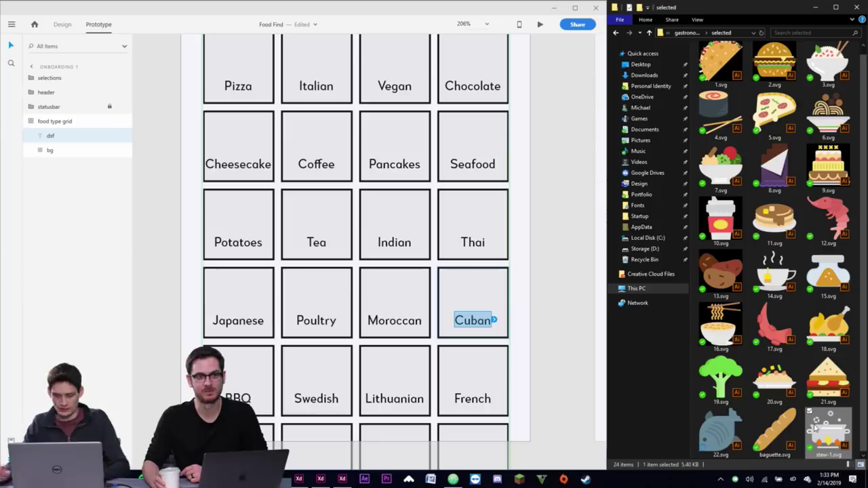
pyautogui.press('F2')
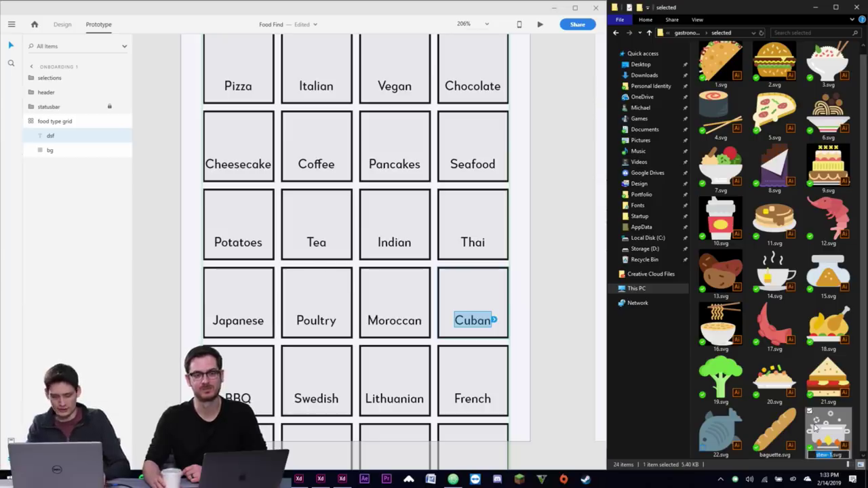
pyautogui.write('23')
pyautogui.press('Return')
# - Rename baguette.svg as 24.svg to complete the icon numbering
pyautogui.click(816, 427)
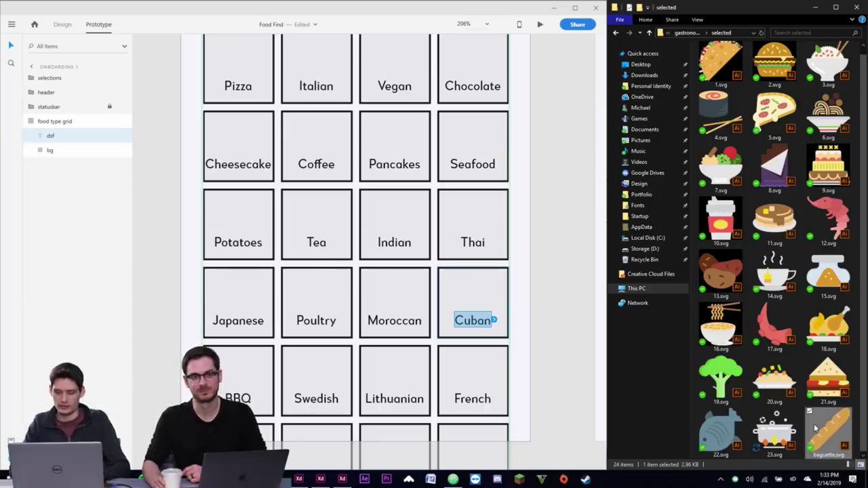
pyautogui.press('F2')
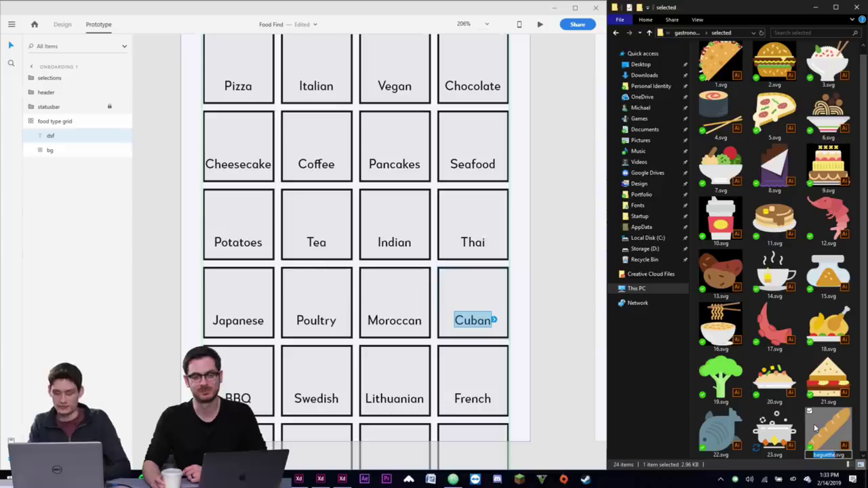
pyautogui.write('24')
pyautogui.press('Return')
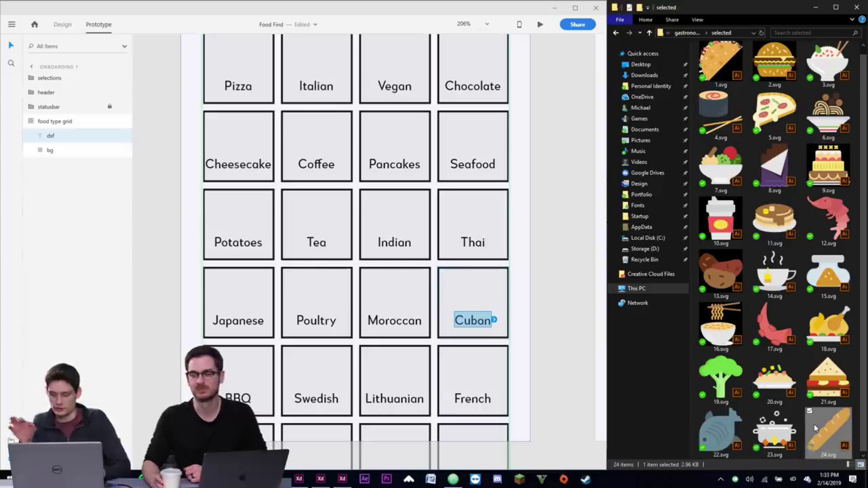
# - Select all the numbered icon files, and in Adobe XD select the Mexican tile's background and switch to Design mode
pyautogui.hotkey('ctrl', 'a')
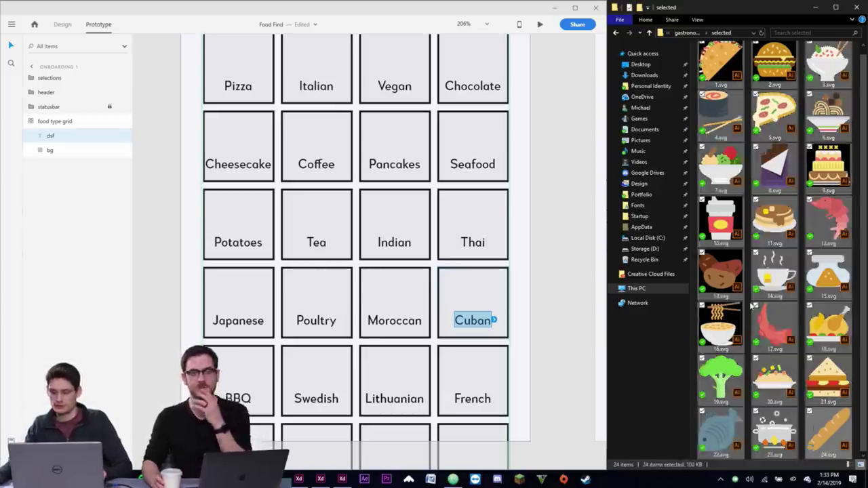
pyautogui.scroll(3, 500, 202)
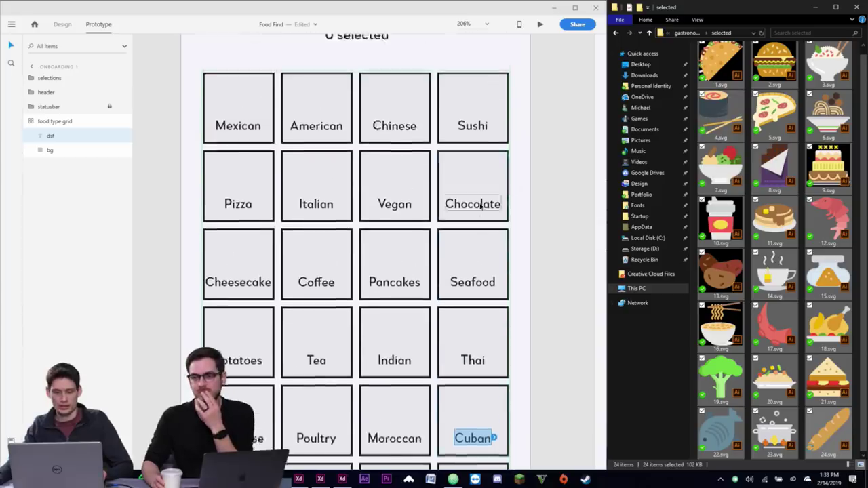
pyautogui.click(249, 135)
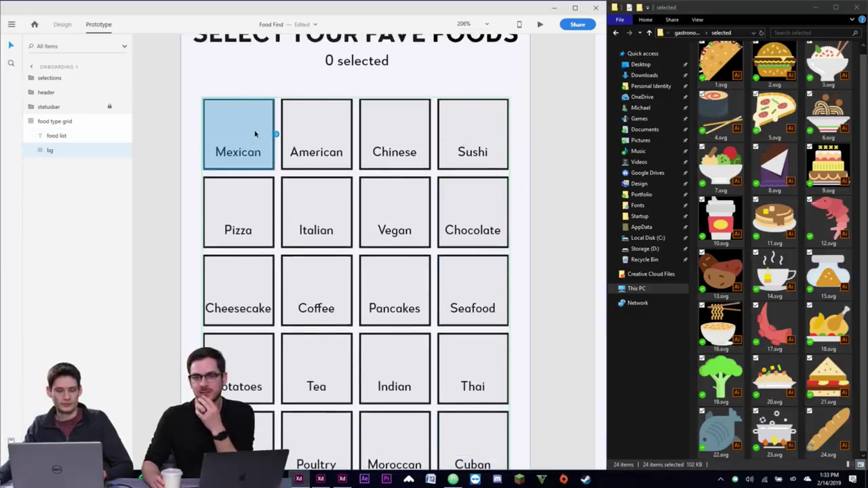
pyautogui.hotkey('ctrl', '1')
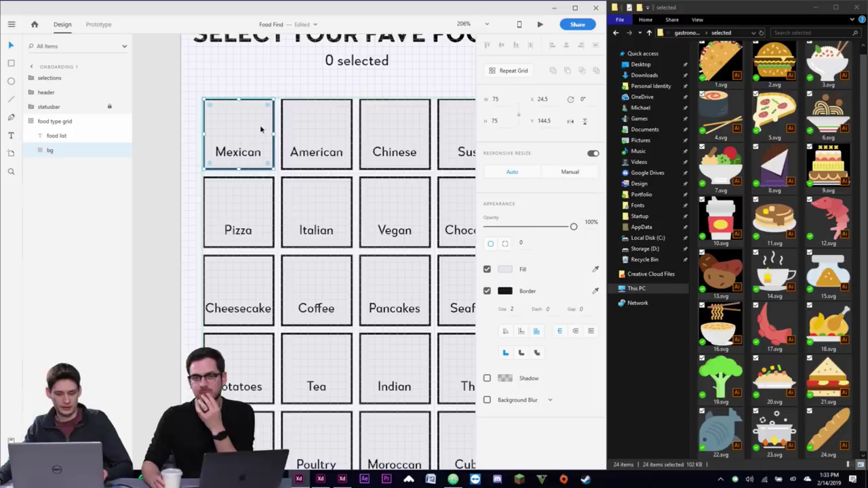
# - Try to fill the food tile backgrounds on the ONBOARDING 1 – 1 artboard with icon images from the folder
pyautogui.scroll(-5, 268, 134)
pyautogui.hscroll(3, 362, 178)
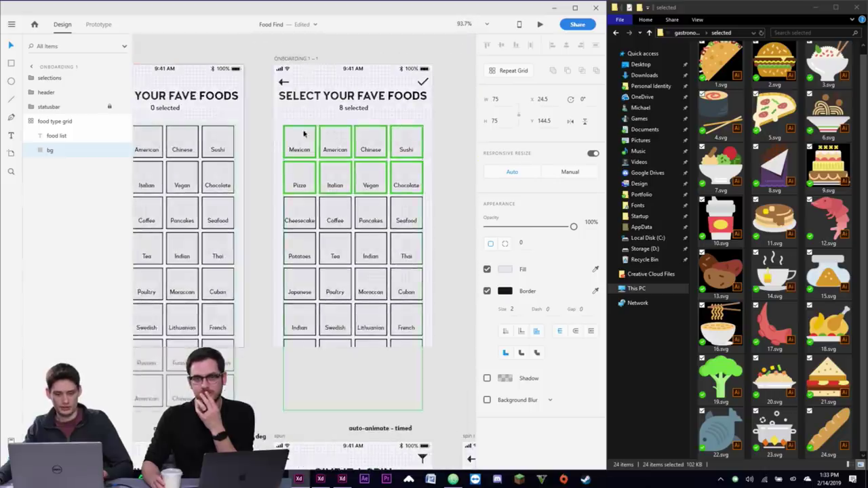
pyautogui.click(302, 140)
pyautogui.click(300, 145)
pyautogui.scroll(5, 306, 142)
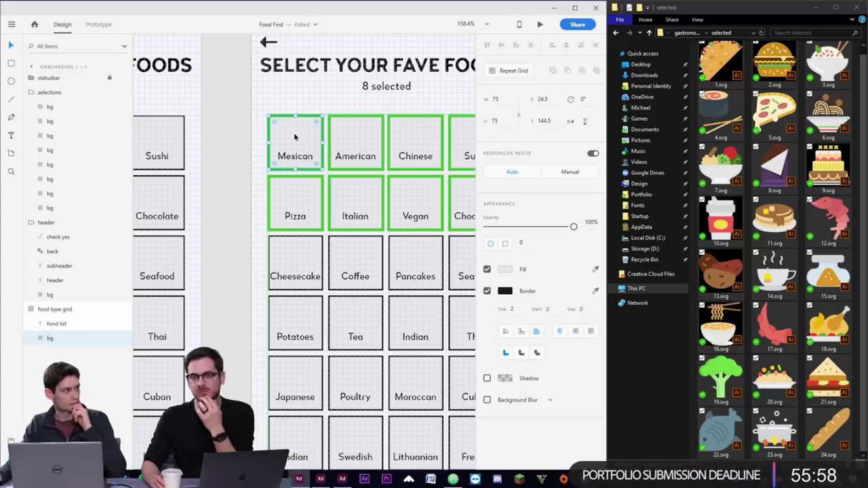
pyautogui.moveTo(295, 137); pyautogui.dragTo(302, 141)
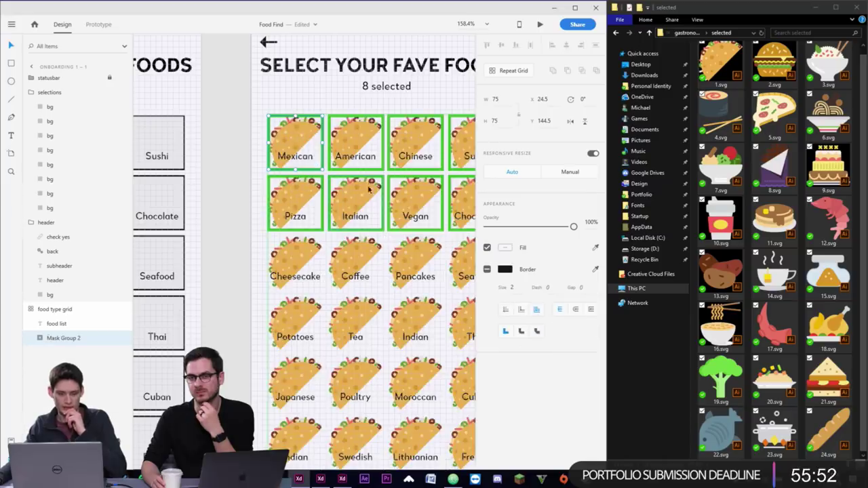
# - Undo the icon fill of the tile backgrounds on the ONBOARDING 1 – 1 artboard
pyautogui.press('Escape')
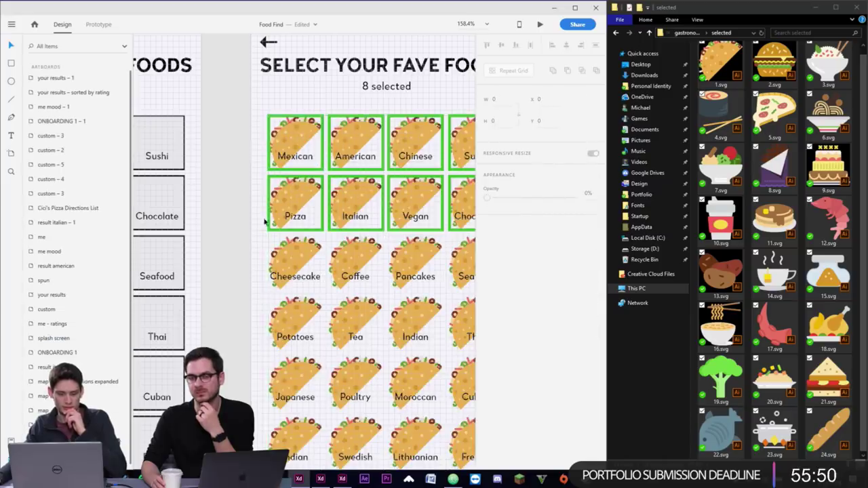
pyautogui.hotkey('ctrl', 'z')
pyautogui.hotkey('ctrl', 'z')
# - Draw a rectangle about 56 by 40 above the Mexican label inside the repeat grid tile on the ONBOARDING 1 artboard
pyautogui.scroll(-3, 252, 192)
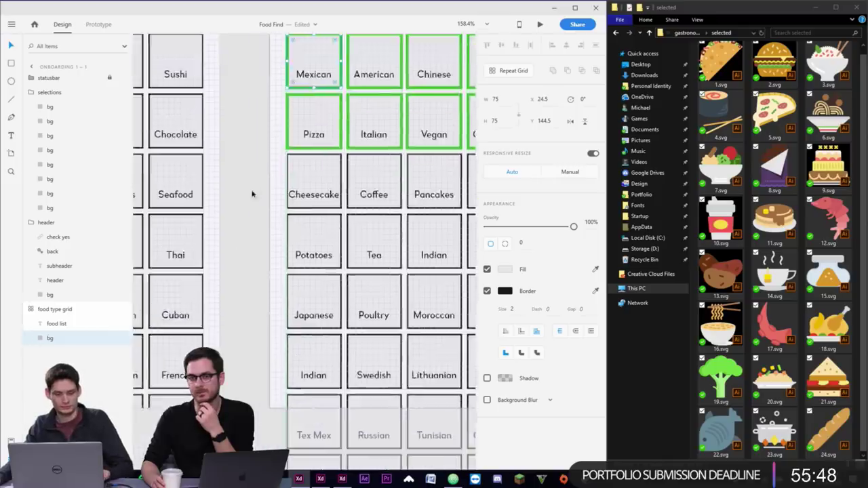
pyautogui.hscroll(-5, 349, 288)
pyautogui.scroll(5, 190, 190)
pyautogui.click(278, 172)
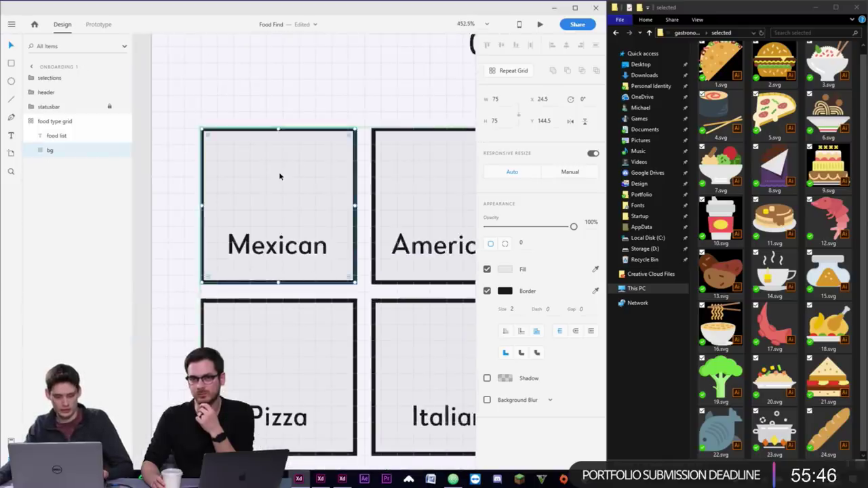
pyautogui.press('r')
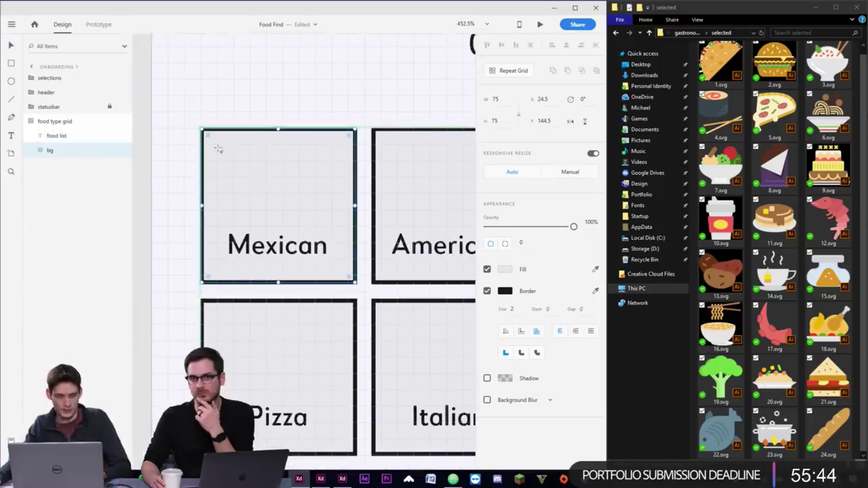
pyautogui.moveTo(216, 145)
pyautogui.mouseDown()
pyautogui.moveTo(330, 205)
pyautogui.moveTo(342, 227)
pyautogui.moveTo(330, 229)
pyautogui.mouseUp()
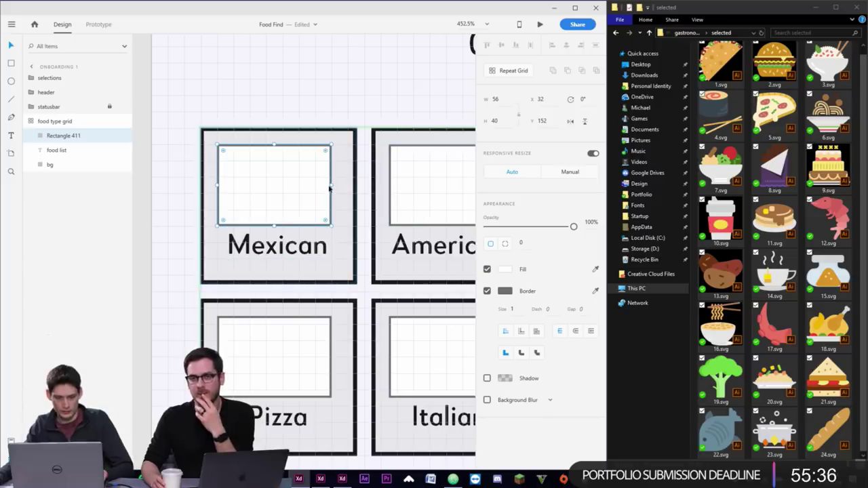
# - Widen the rectangle above the Mexican label to 59 and remove its border and fill
pyautogui.moveTo(330, 185); pyautogui.dragTo(339, 185)
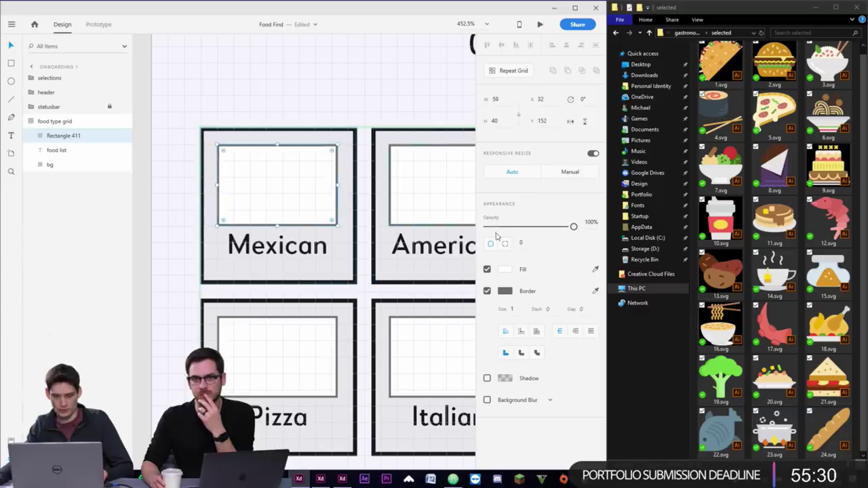
pyautogui.click(487, 291)
pyautogui.click(487, 269)
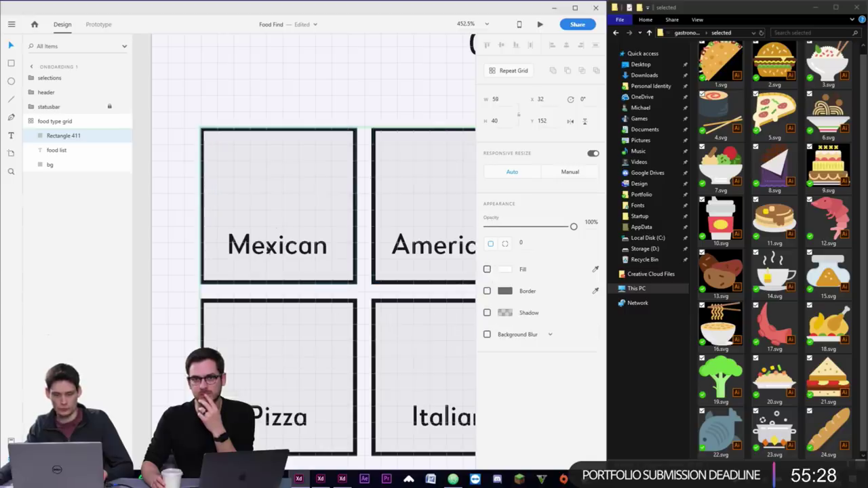
pyautogui.scroll(-5, 197, 219)
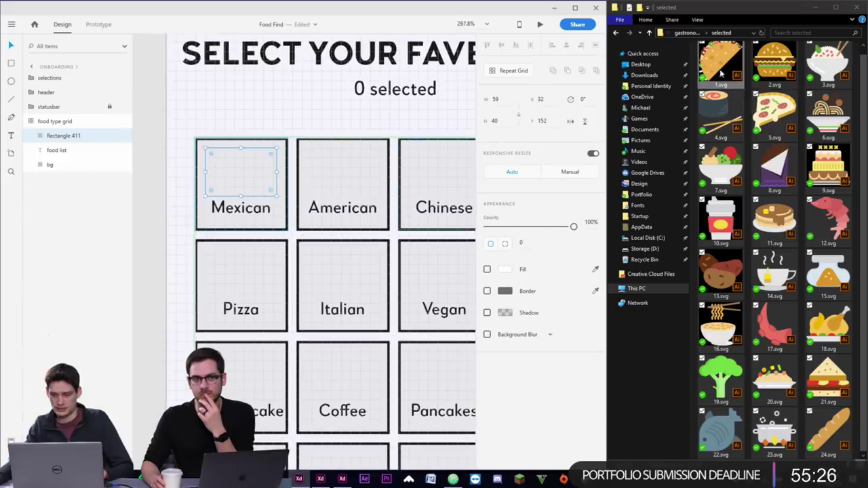
# - Try twice to fill the grid's empty rectangles with all the numbered icon files, undoing each attempt
pyautogui.moveTo(721, 72); pyautogui.dragTo(271, 136)
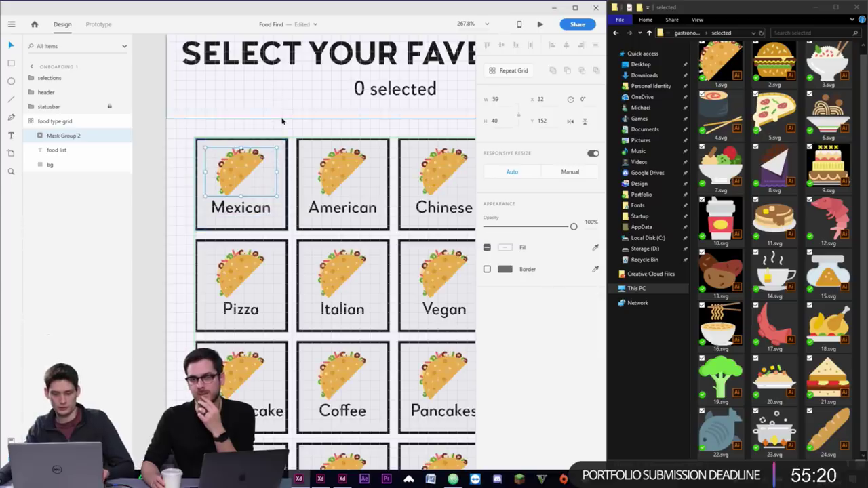
pyautogui.click(282, 121)
pyautogui.scroll(-5, 282, 124)
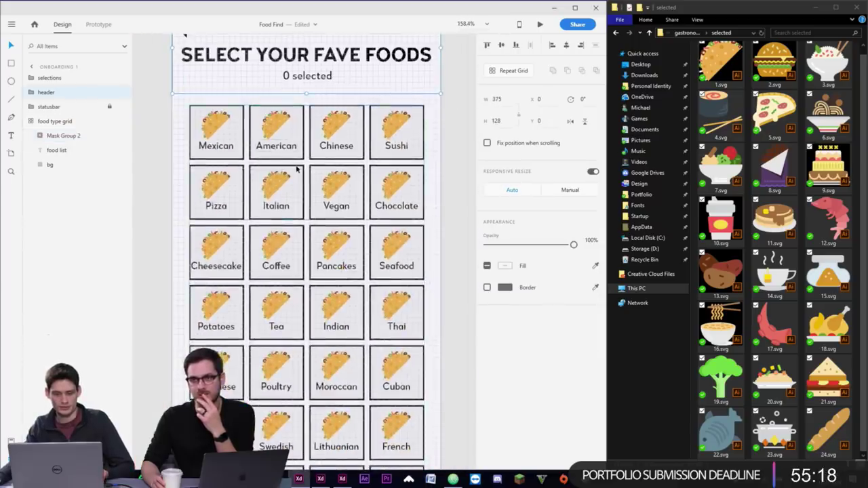
pyautogui.click(379, 181)
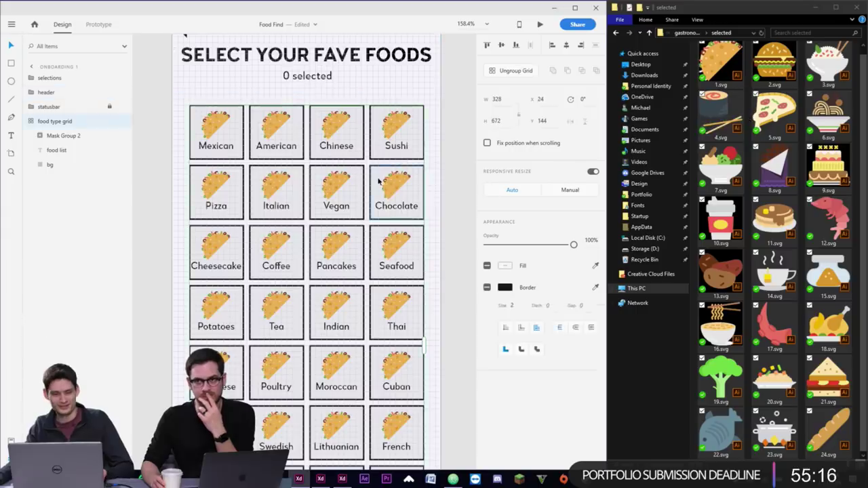
pyautogui.hotkey('ctrl', 'z')
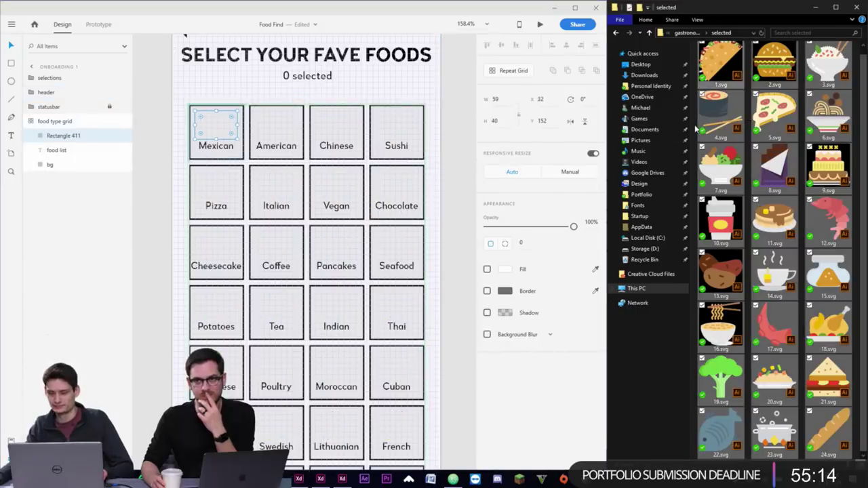
pyautogui.moveTo(719, 63); pyautogui.dragTo(224, 114)
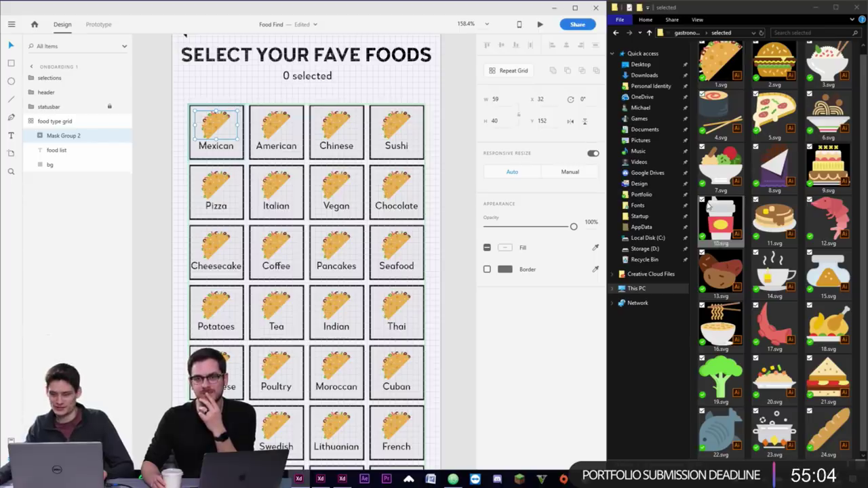
pyautogui.scroll(1, 749, 189)
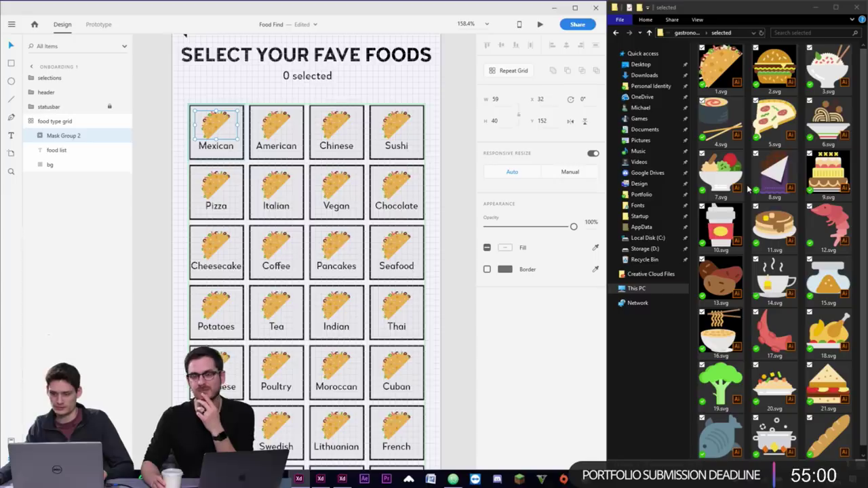
pyautogui.hotkey('ctrl', 'z')
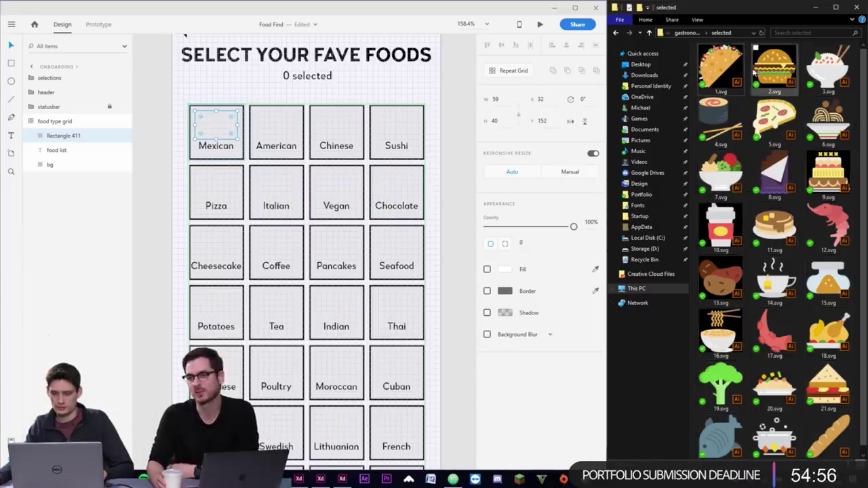
# - Try filling the Mexican rectangle with 1.svg and the American one with 2.svg, and undo both fills
pyautogui.moveTo(720, 67); pyautogui.dragTo(217, 113)
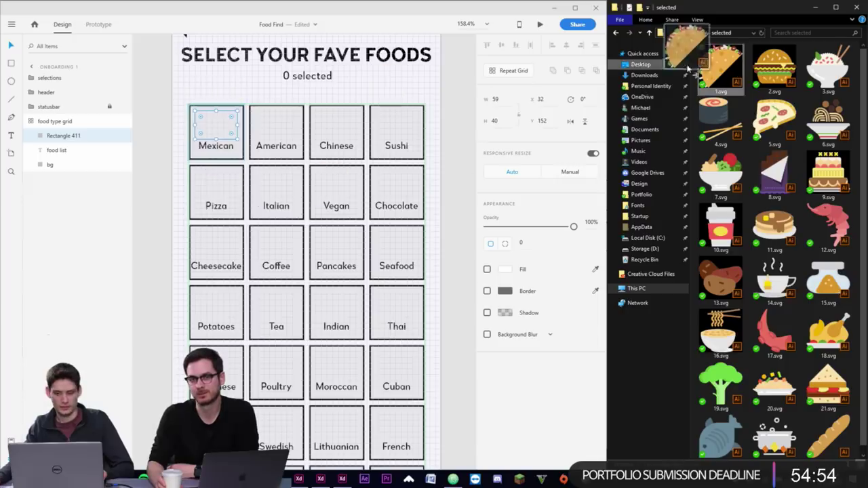
pyautogui.moveTo(774, 68); pyautogui.dragTo(280, 114)
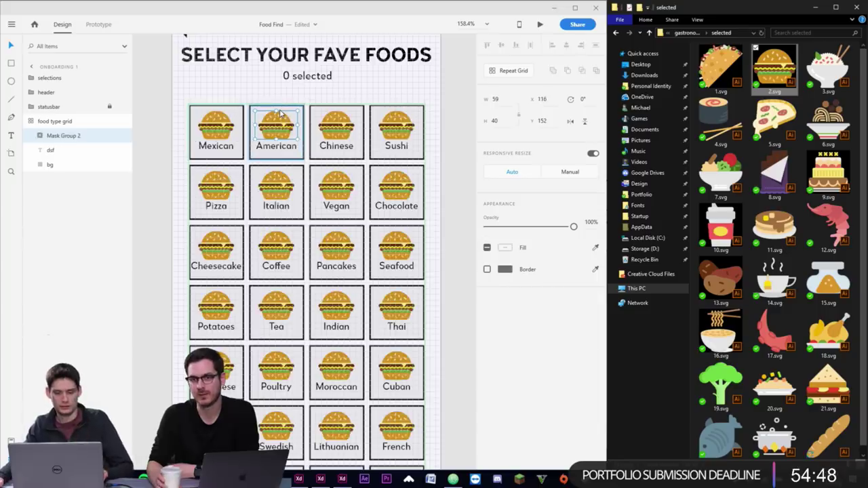
pyautogui.hotkey('ctrl', 'z')
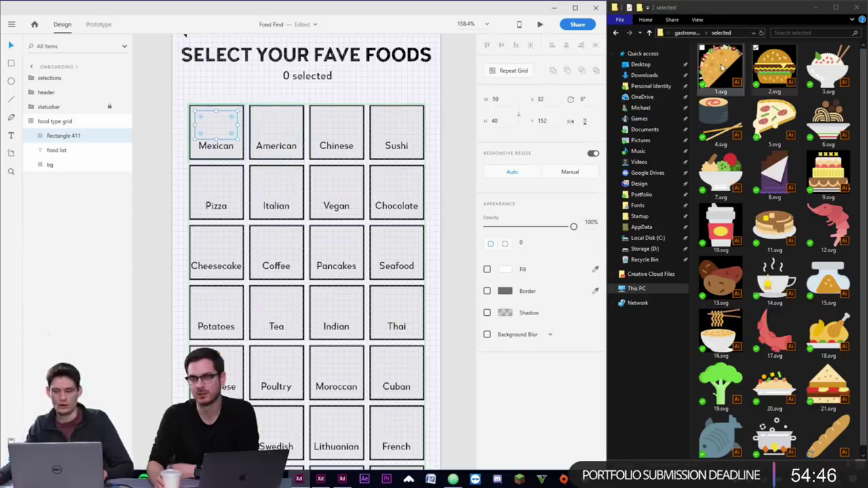
# - Fill the empty rectangle above the Mexican label with the taco icon 1.svg
pyautogui.moveTo(720, 67); pyautogui.dragTo(221, 116)
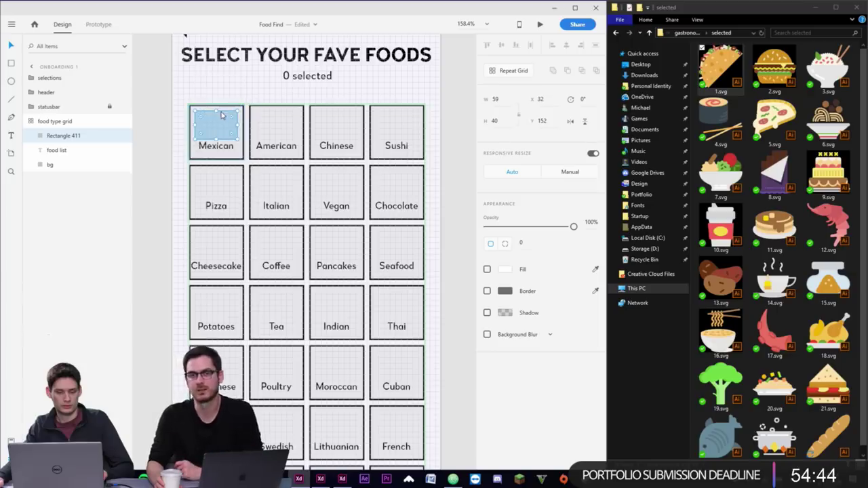
pyautogui.click(720, 68)
pyautogui.hotkey('ctrl', 'a')
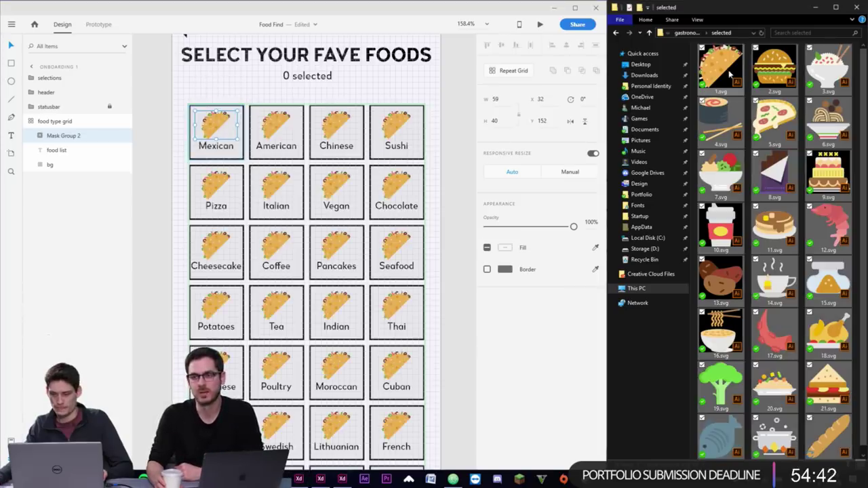
pyautogui.moveTo(720, 67); pyautogui.dragTo(728, 86)
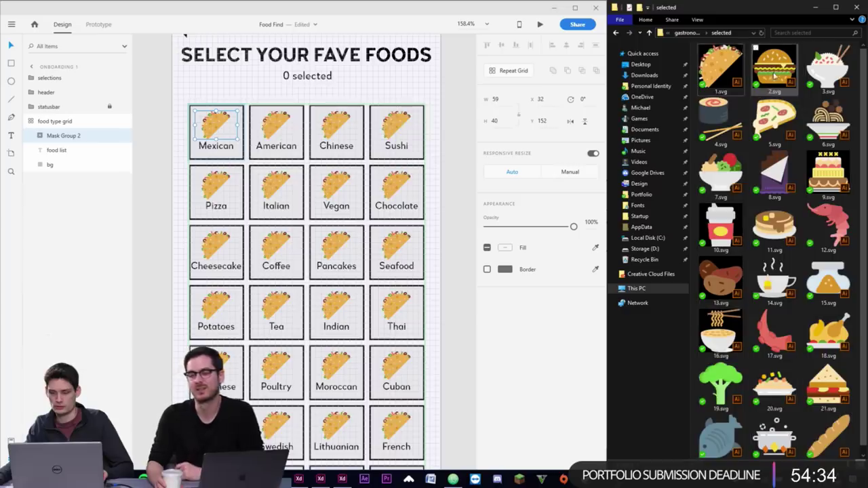
# - Try to place 2.svg on the American tile's icon, and undo the stray burger copies
pyautogui.moveTo(774, 67); pyautogui.dragTo(279, 130)
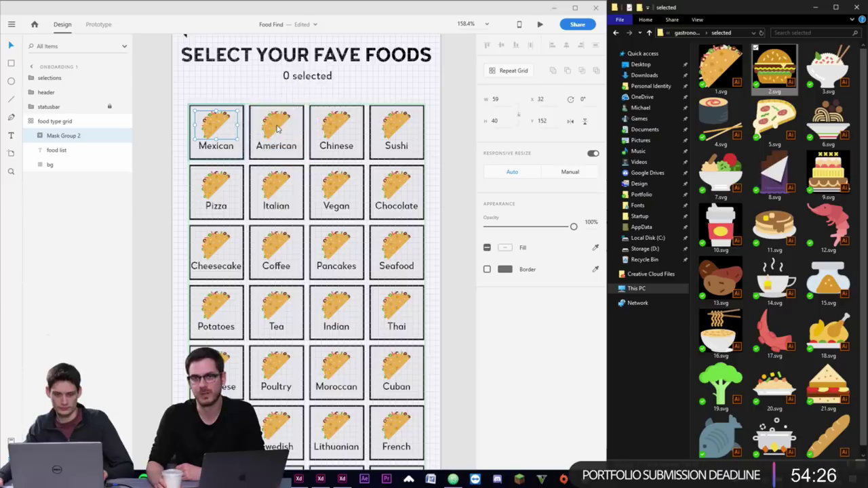
pyautogui.moveTo(774, 68); pyautogui.dragTo(275, 119)
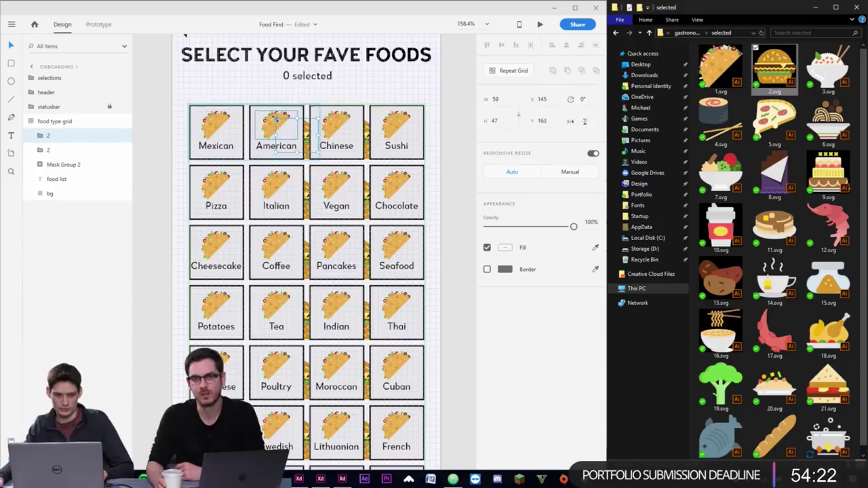
pyautogui.hotkey('ctrl', 'z')
pyautogui.hotkey('ctrl', 'z')
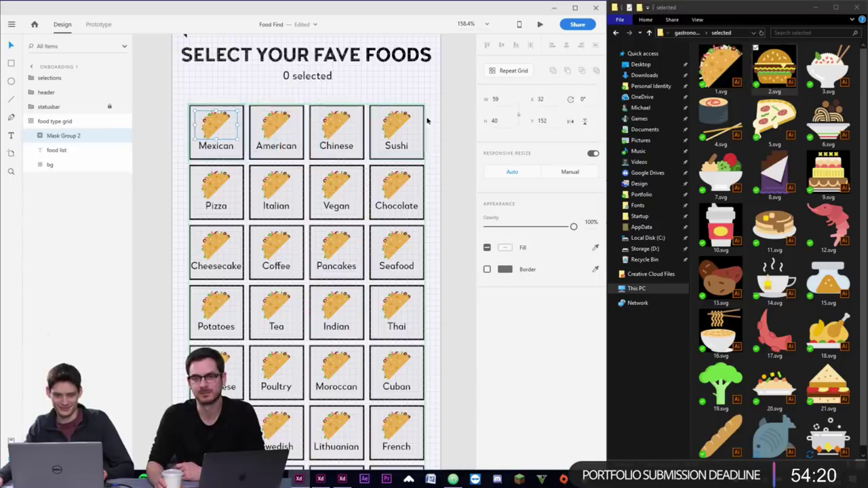
# - Try to replace the taco inside the American tile's mask group with 2.svg, and inspect the Mexican tile's mask contents
pyautogui.doubleClick(275, 125)
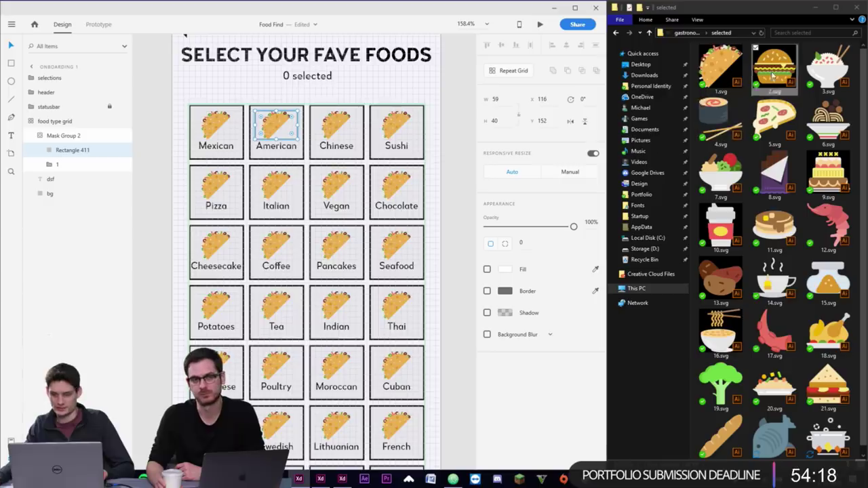
pyautogui.moveTo(774, 68); pyautogui.dragTo(276, 117)
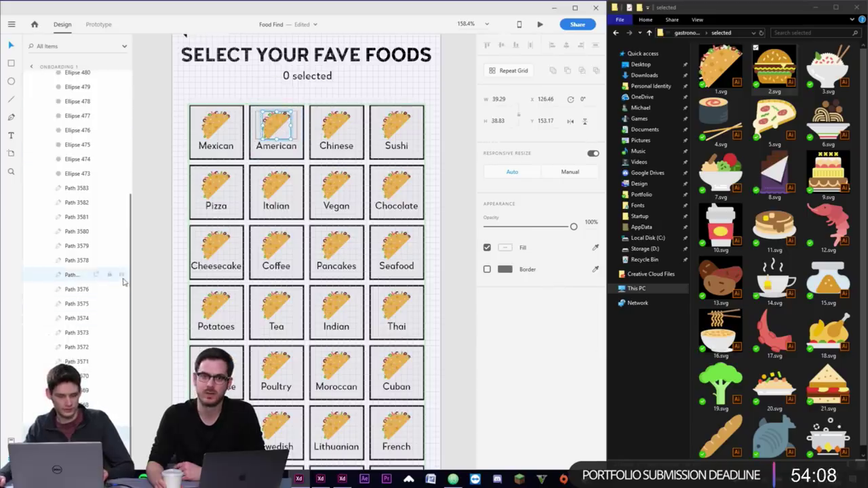
pyautogui.hotkey('shift', 'Tab')
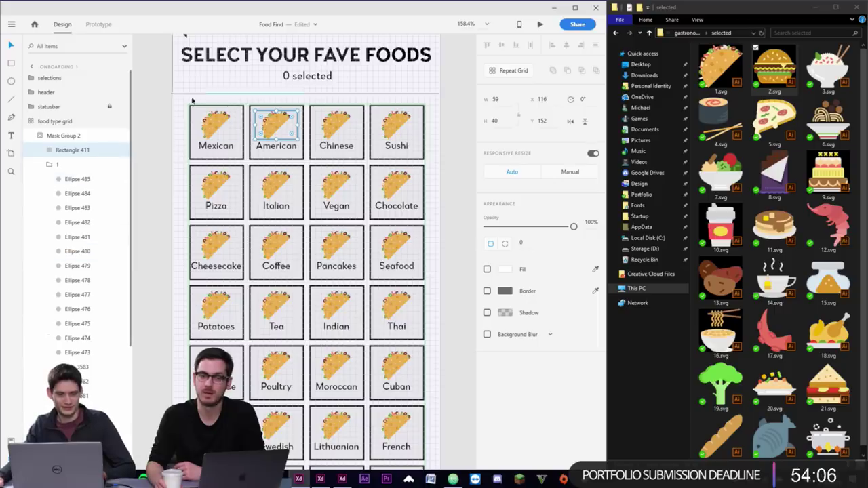
pyautogui.click(219, 125)
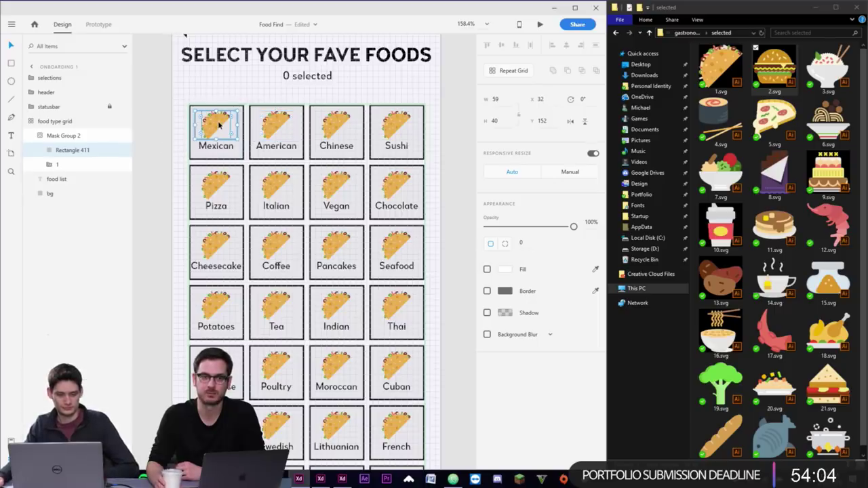
pyautogui.doubleClick(218, 124)
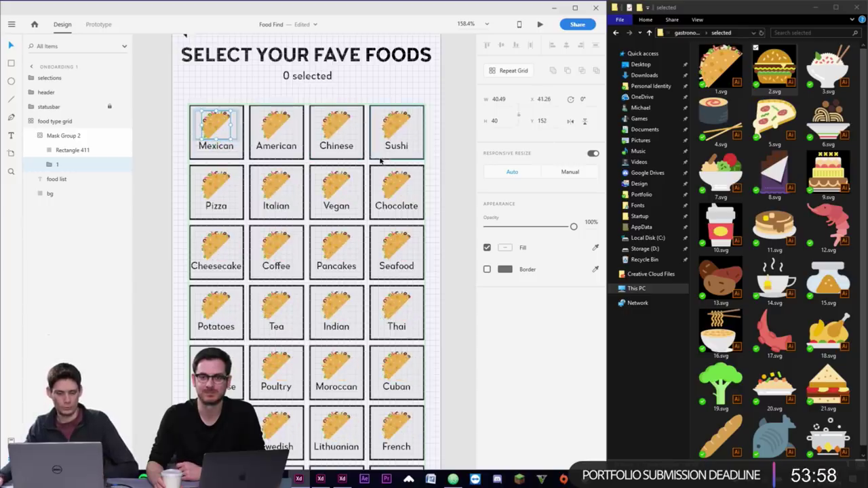
pyautogui.click(180, 142)
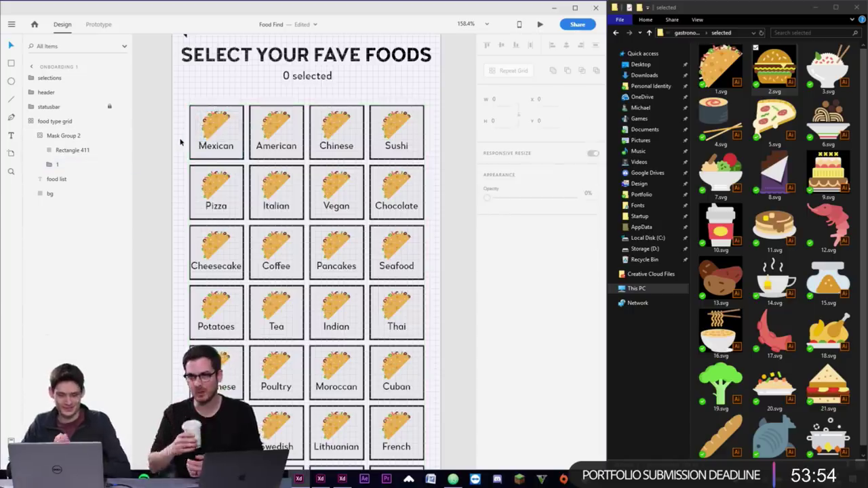
# - Select the ONBOARDING 1 – 1 artboard and all the numbered icon files in the folder
pyautogui.scroll(-5, 180, 142)
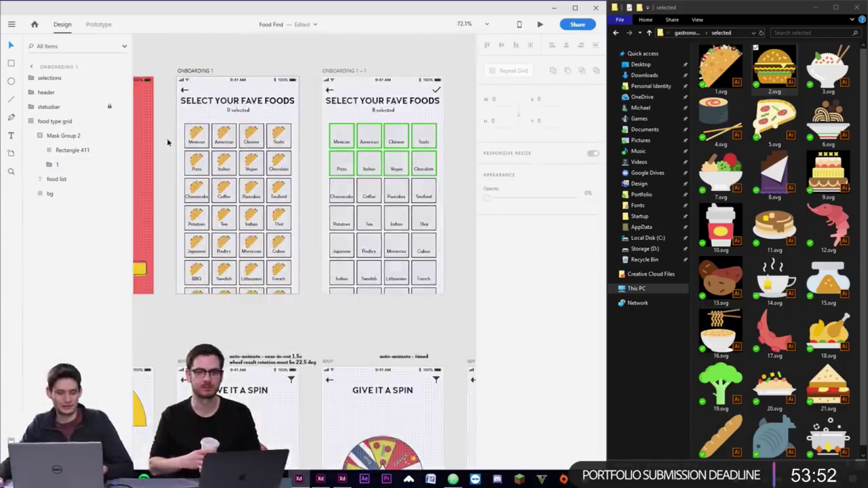
pyautogui.moveTo(316, 205); pyautogui.dragTo(225, 217)
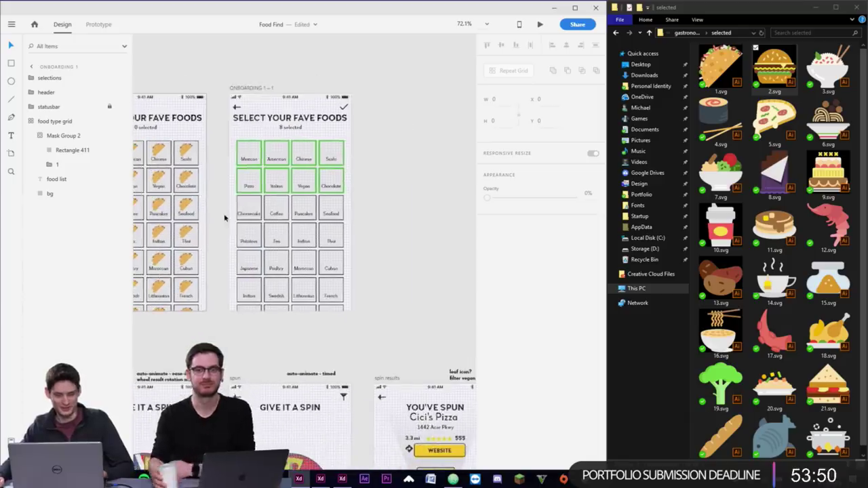
pyautogui.click(252, 88)
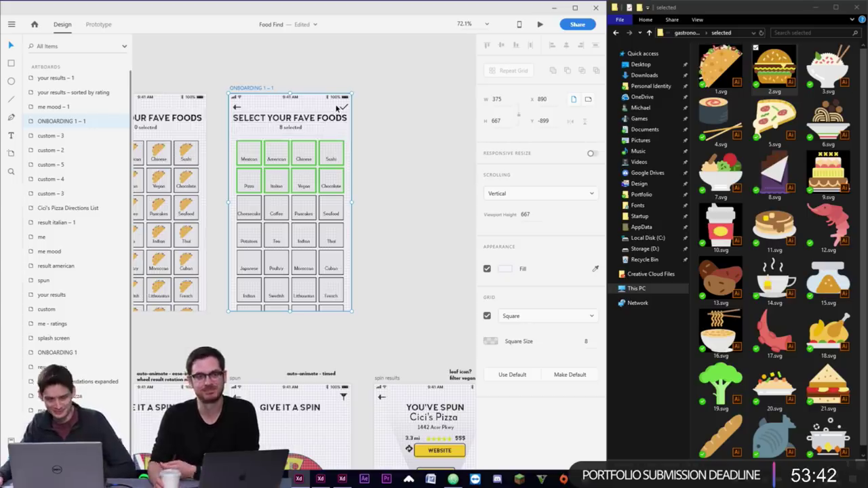
pyautogui.scroll(3, 296, 144)
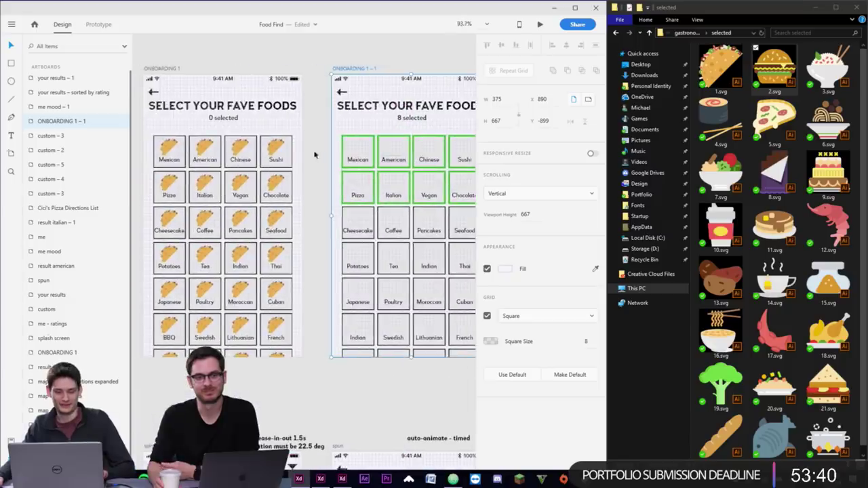
pyautogui.hscroll(2, 309, 151)
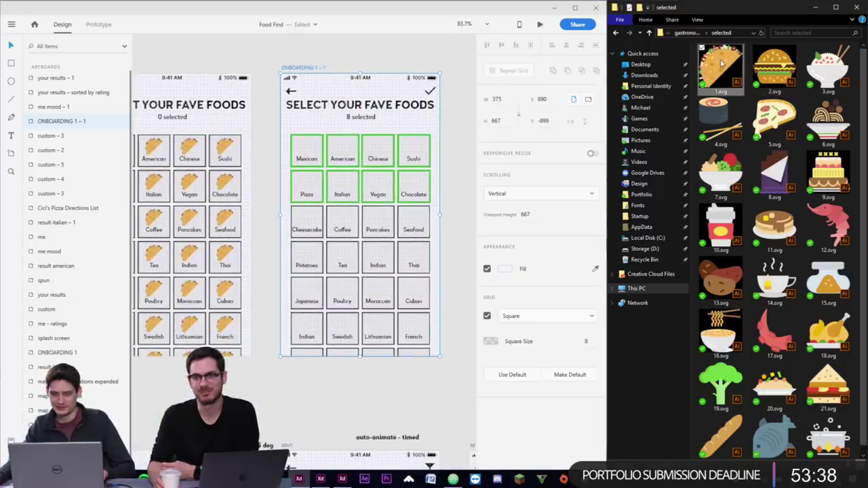
pyautogui.scroll(5, 298, 156)
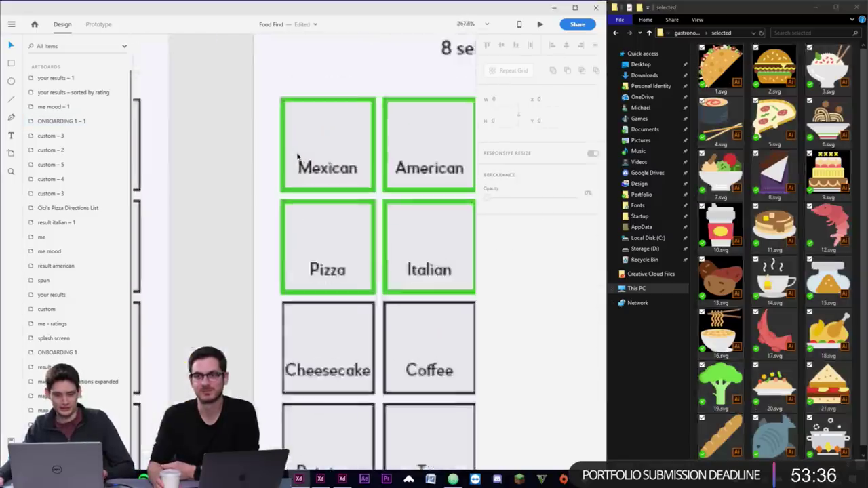
# - Replace the food type grid on the ONBOARDING 1 – 1 artboard with a copy of the taco icon grid from ONBOARDING 1
pyautogui.scroll(-3, 308, 175)
pyautogui.click(205, 160)
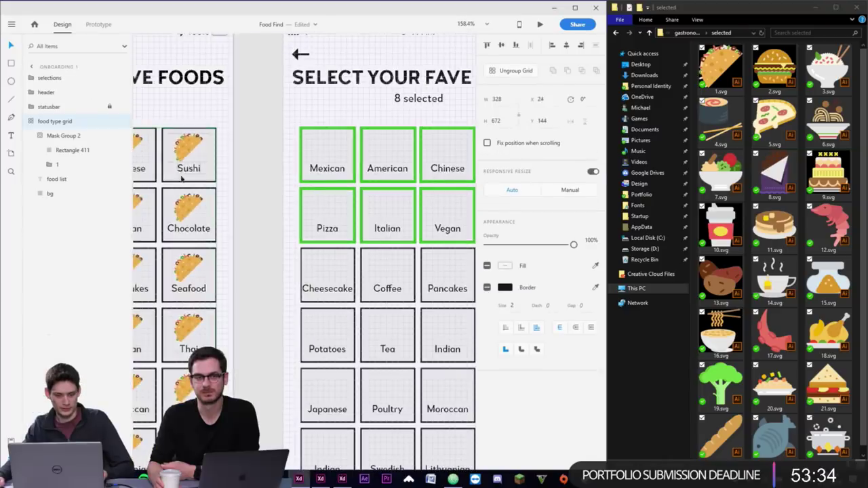
pyautogui.moveTo(204, 160); pyautogui.dragTo(187, 160)
pyautogui.click(324, 150)
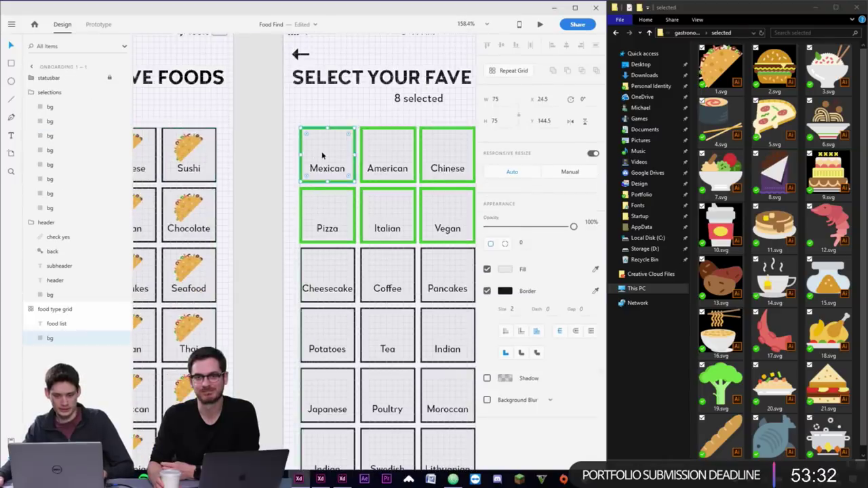
pyautogui.hscroll(4, 319, 160)
pyautogui.scroll(-1, 319, 160)
pyautogui.press('Delete')
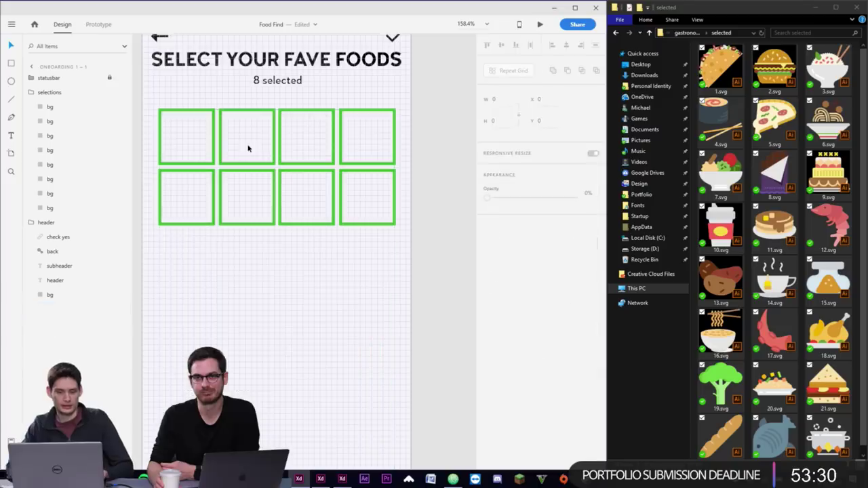
pyautogui.hotkey('ctrl', 'z')
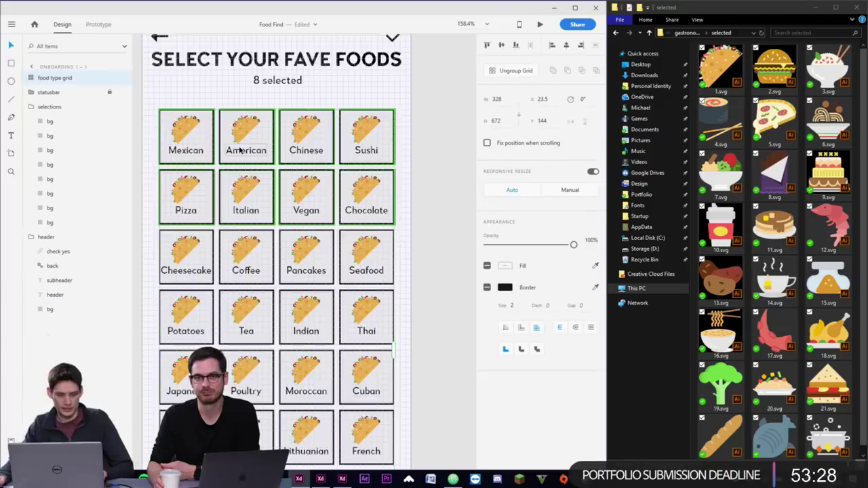
# - Arrange the taco food type grid on ONBOARDING 1 – 1 directly beneath the green selections group in the layer order
pyautogui.hotkey('ctrl', 'shift', '[')
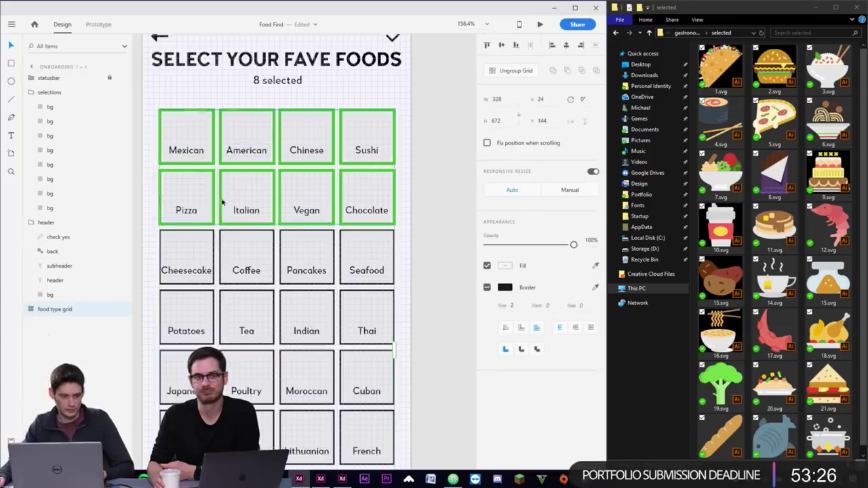
pyautogui.click(194, 200)
pyautogui.doubleClick(194, 200)
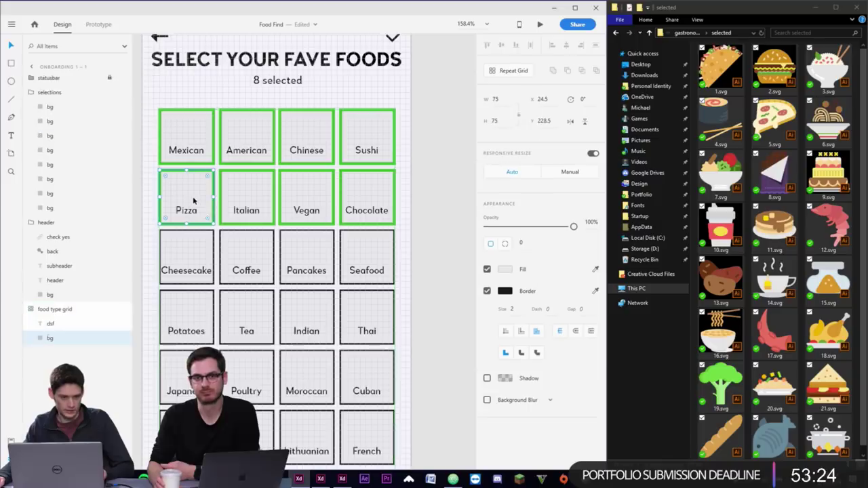
pyautogui.press('Escape')
pyautogui.hotkey('ctrl', 'shift', ']')
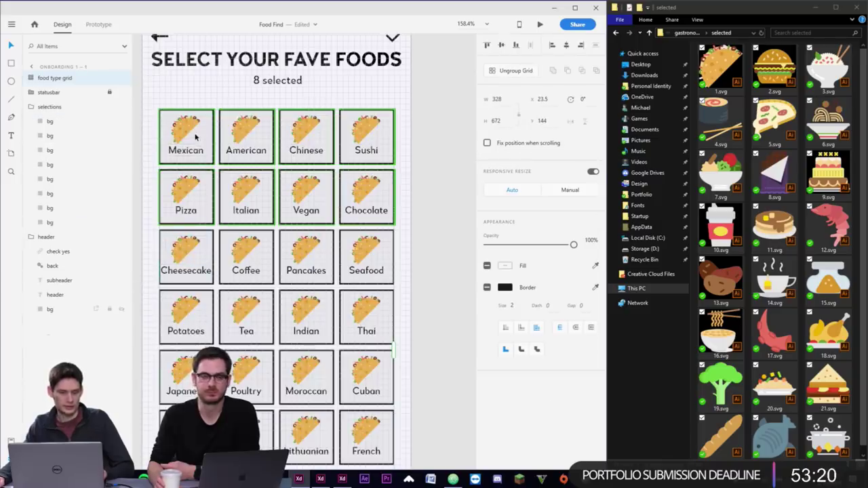
pyautogui.hotkey('ctrl', '[')
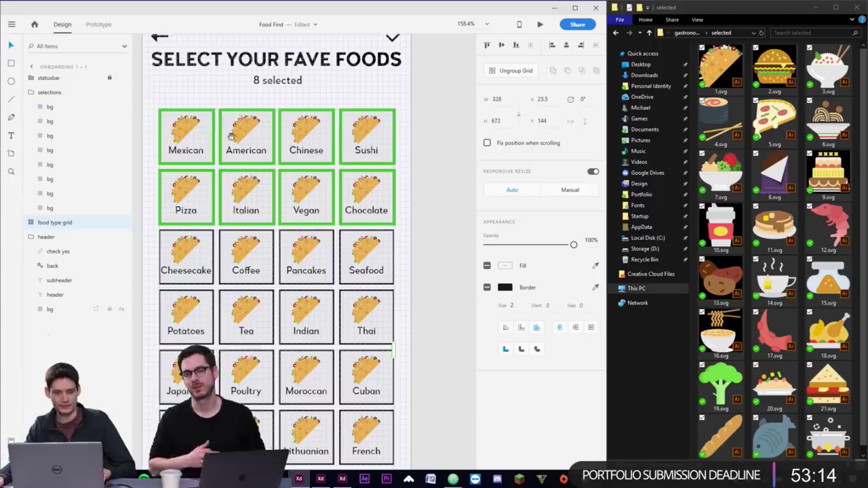
# - Bring the food type grid on the ONBOARDING 1 artboard to the front, above the selections group
pyautogui.hscroll(-3, 339, 197)
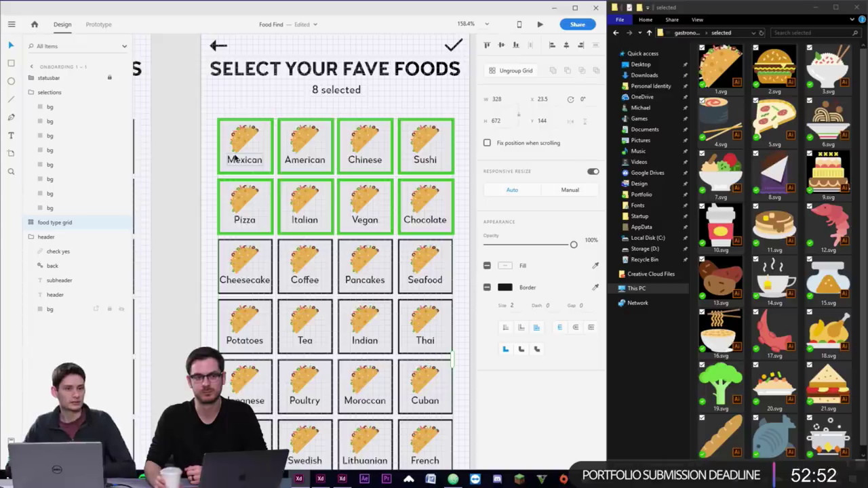
pyautogui.hotkey('ctrl', 'z')
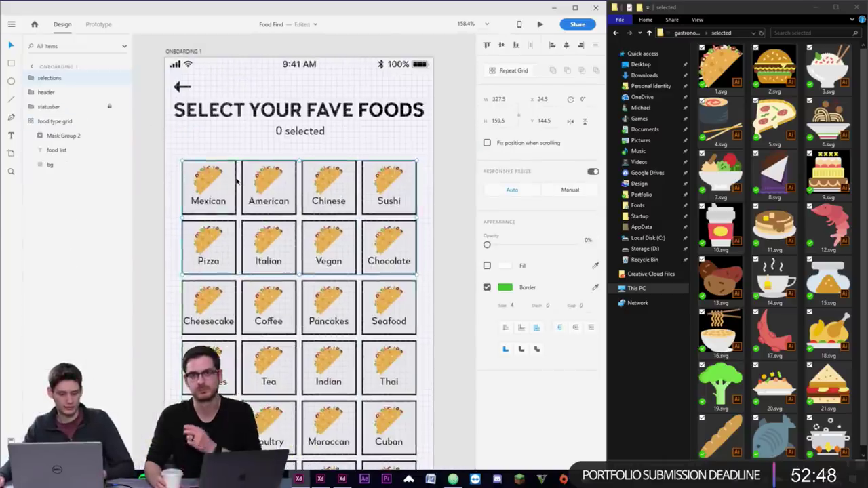
pyautogui.doubleClick(235, 179)
pyautogui.click(61, 77)
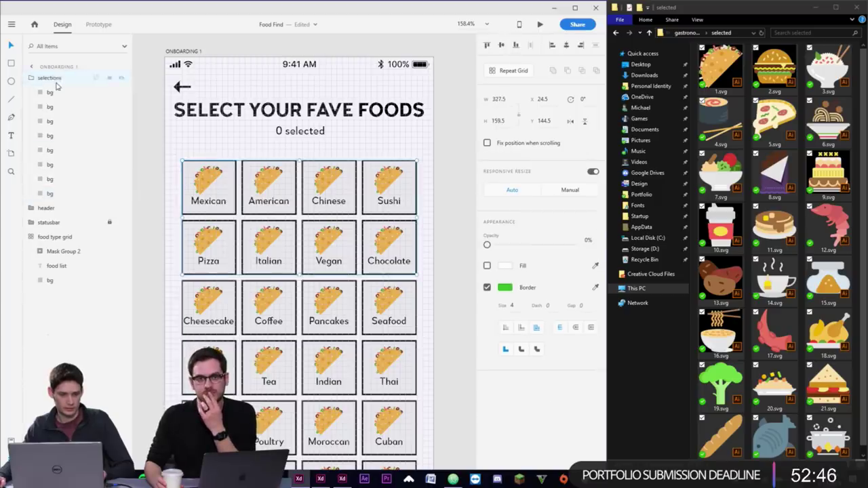
pyautogui.doubleClick(232, 180)
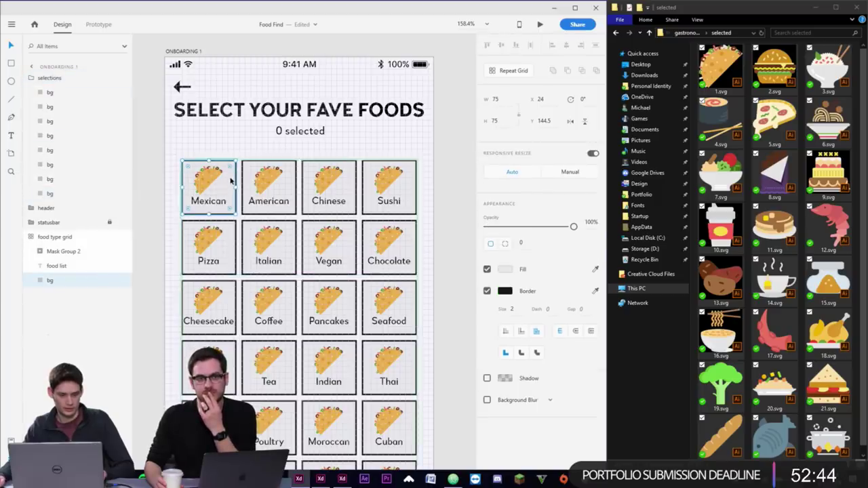
pyautogui.click(58, 236)
pyautogui.hotkey('ctrl', 'shift', ']')
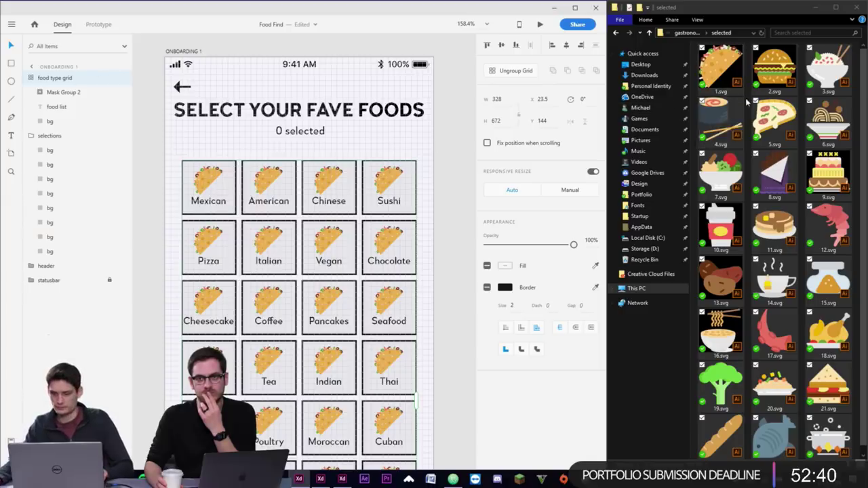
# - Try to place the numbered SVG files onto the mask rectangle of the Mexican tile on ONBOARDING 1
pyautogui.hotkey('ctrl', 'a')
pyautogui.moveTo(747, 102); pyautogui.dragTo(210, 180)
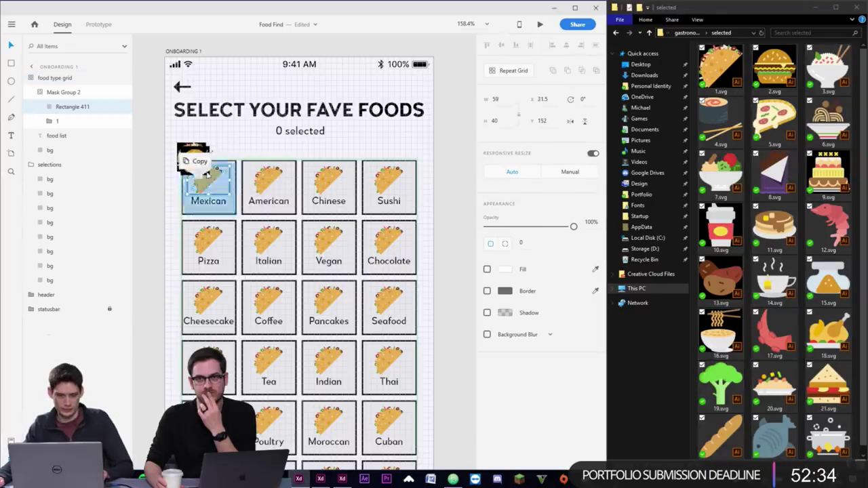
pyautogui.moveTo(208, 174); pyautogui.dragTo(261, 184)
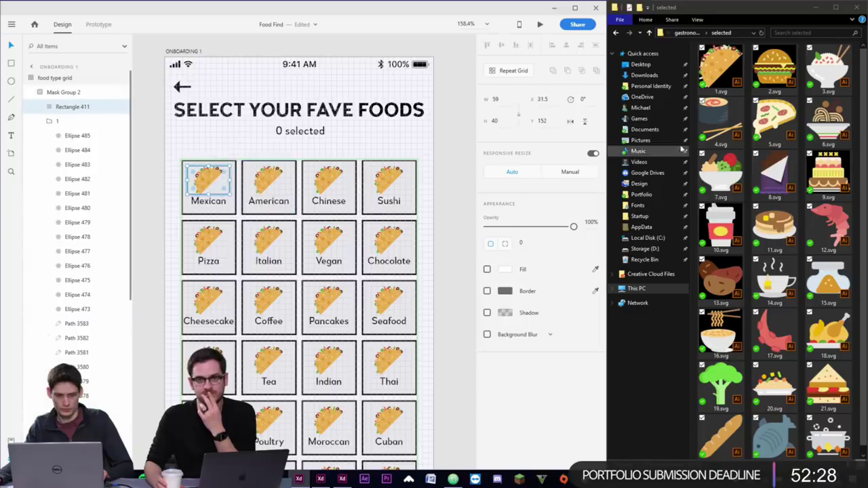
pyautogui.moveTo(761, 66); pyautogui.dragTo(218, 197)
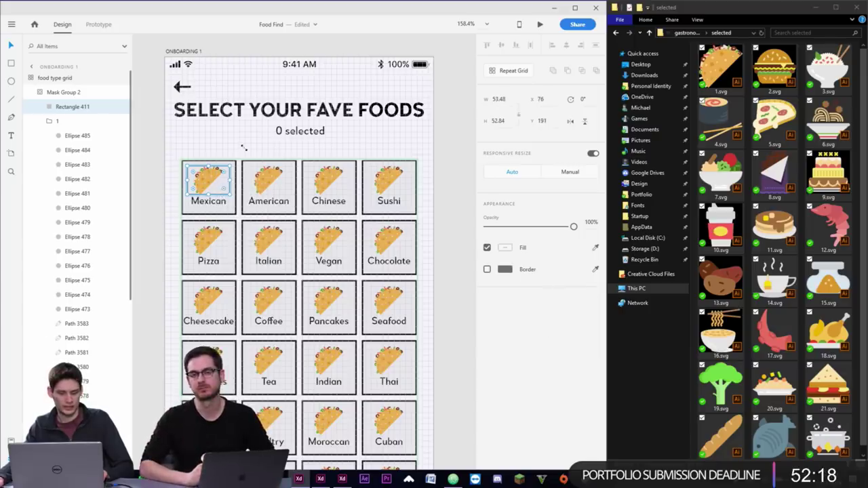
pyautogui.press('Escape')
pyautogui.click(203, 166)
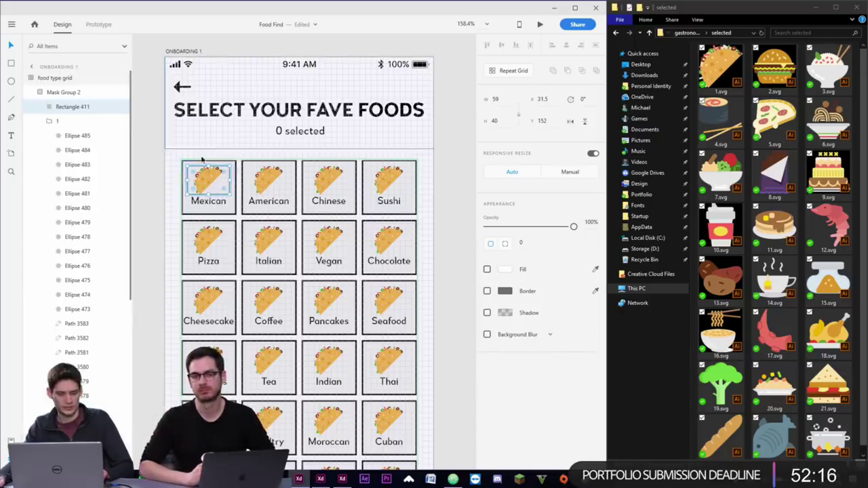
pyautogui.click(171, 177)
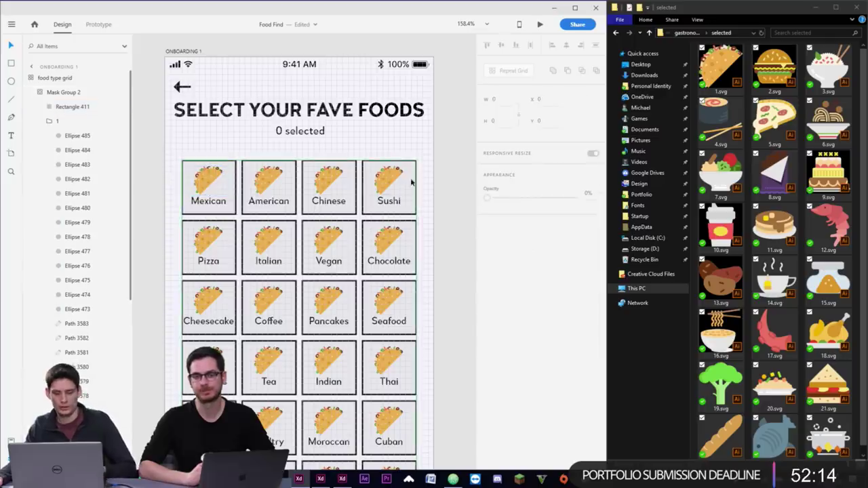
# - Maximize the Food Find design window and bring ONBOARDING 1 and ONBOARDING 1 – 1 into view side by side
pyautogui.hscroll(10, 413, 186)
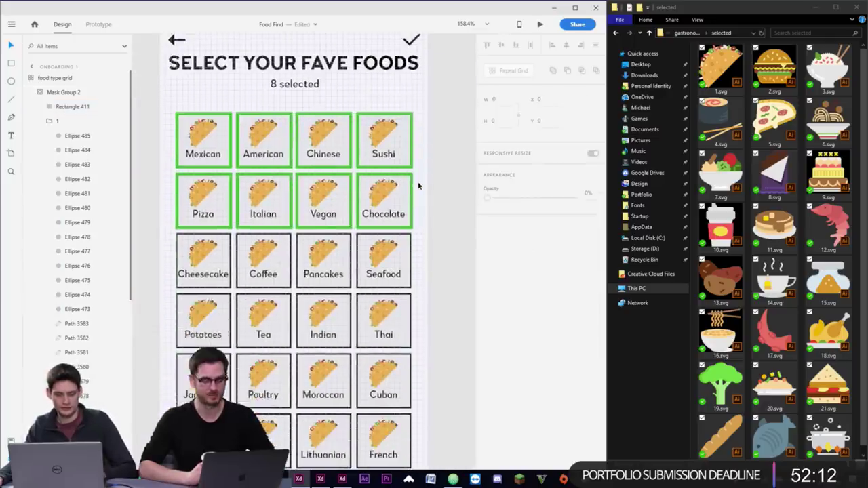
pyautogui.click(380, 130)
pyautogui.click(421, 139)
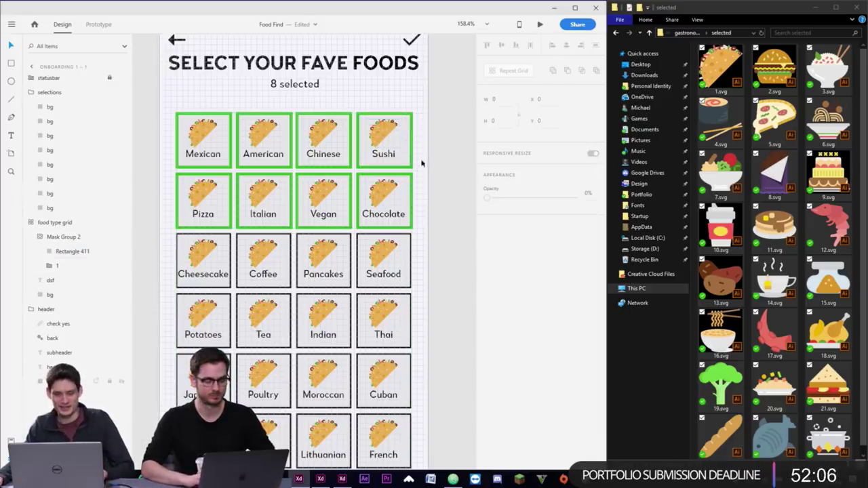
pyautogui.scroll(-3, 424, 163)
pyautogui.hscroll(-5, 340, 206)
pyautogui.scroll(-2, 339, 205)
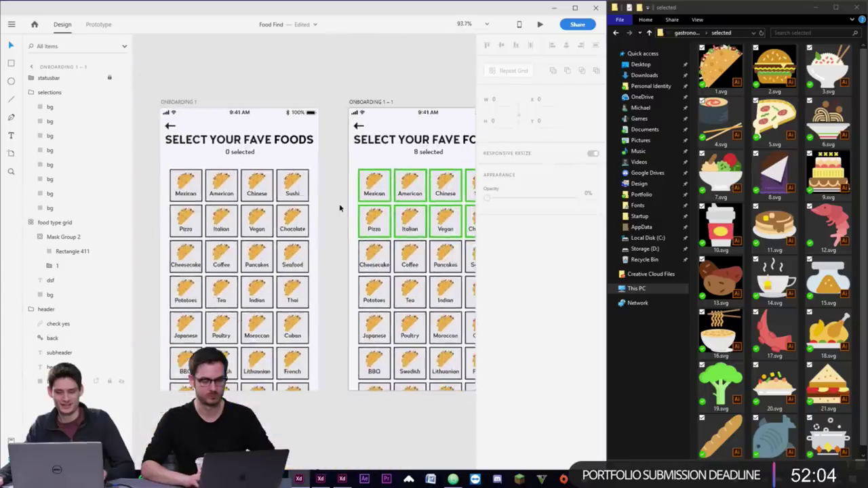
pyautogui.click(575, 7)
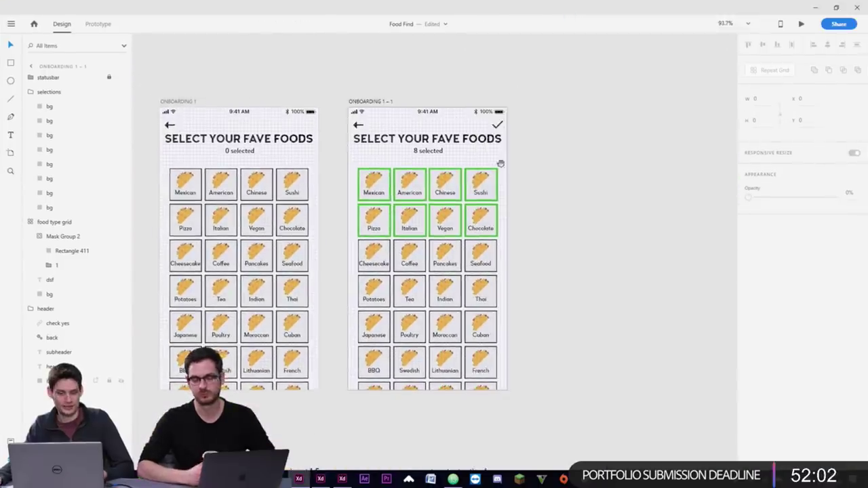
pyautogui.hscroll(-3, 500, 164)
pyautogui.scroll(2, 464, 139)
pyautogui.hscroll(-2, 463, 139)
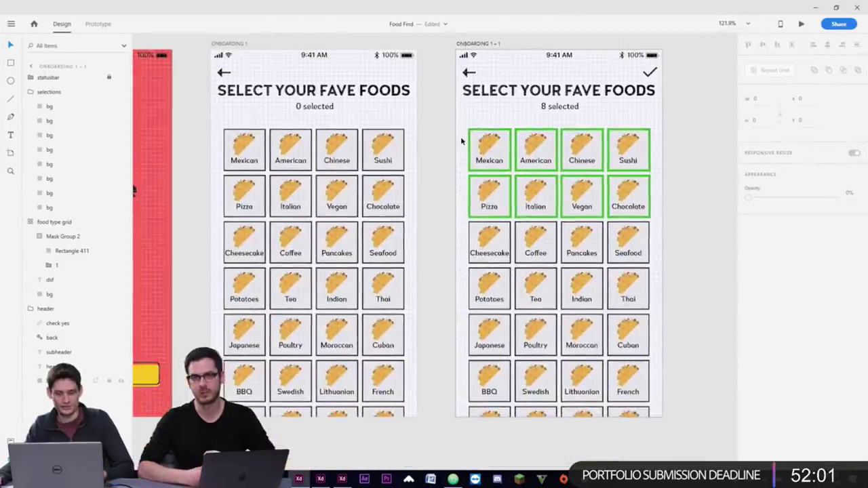
# - Link the Mexican tile on ONBOARDING 1 to ONBOARDING 1 – 1 with a Tap-triggered Auto-Animate, Ease Out, 0.3 s
pyautogui.click(312, 70)
pyautogui.hotkey('ctrl', 'Tab')
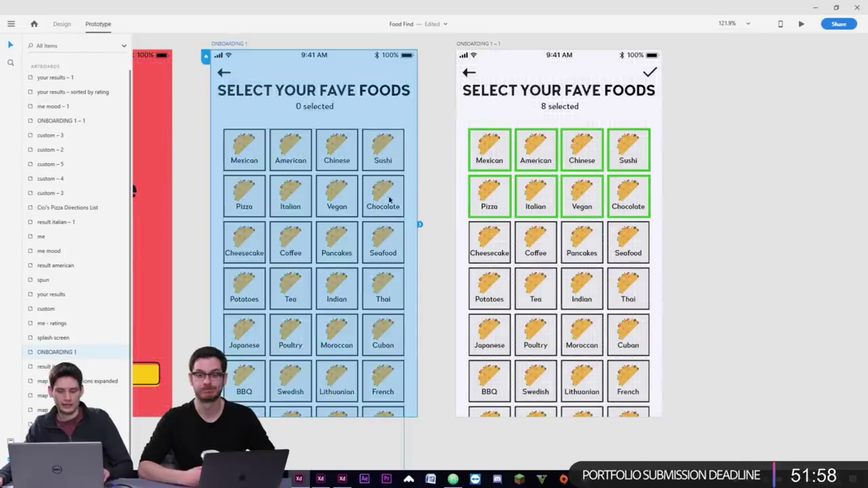
pyautogui.moveTo(419, 225); pyautogui.dragTo(440, 237)
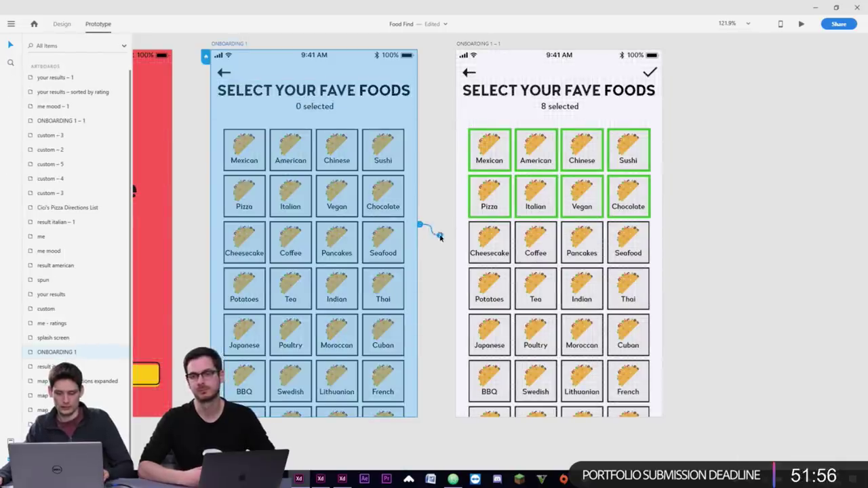
pyautogui.click(262, 147)
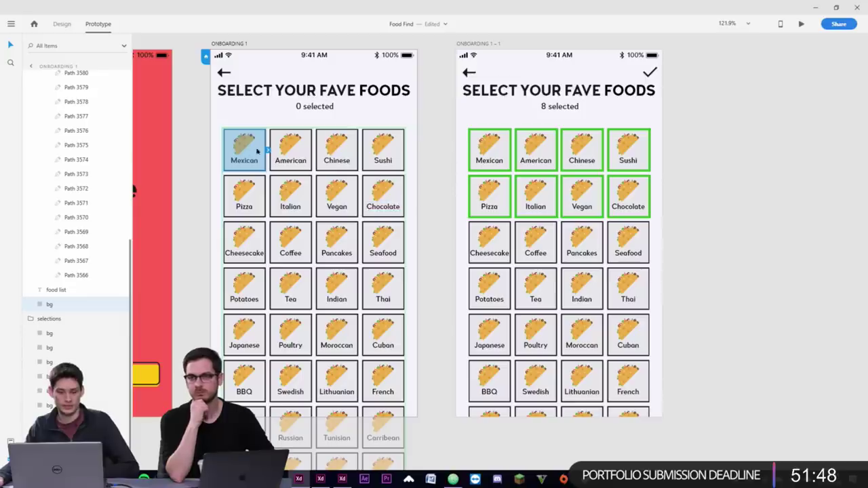
pyautogui.moveTo(268, 150); pyautogui.dragTo(475, 171)
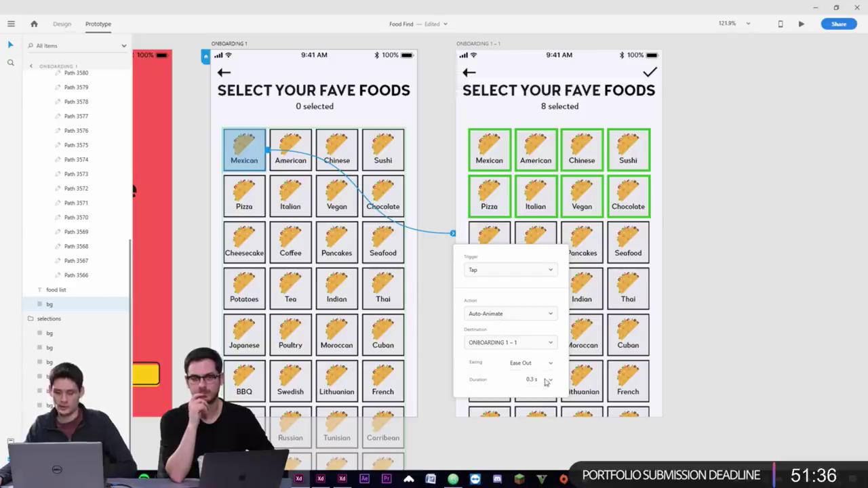
pyautogui.click(383, 148)
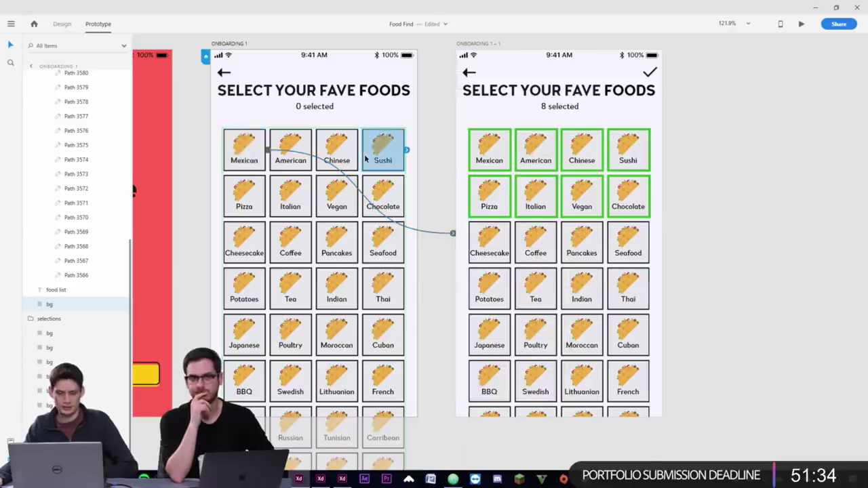
pyautogui.click(362, 120)
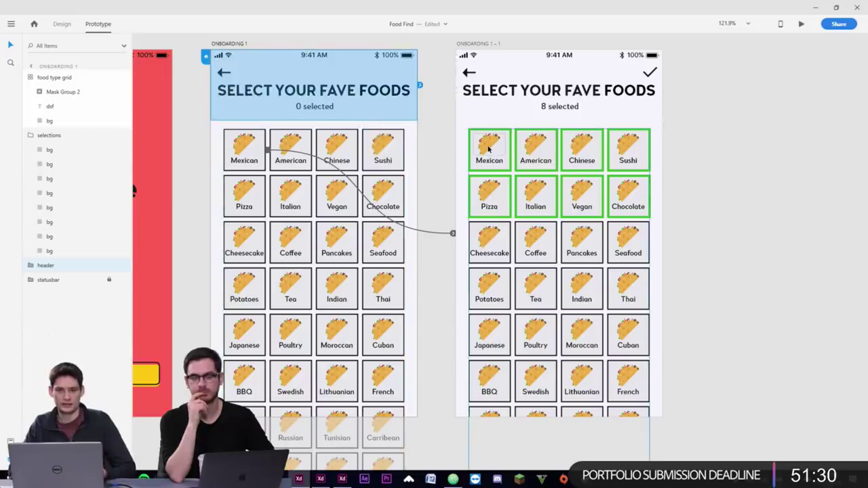
# - Preview the prototype from ONBOARDING 1, test the Mexican tile's tap transition, and close the preview
pyautogui.hotkey('ctrl', 'Return')
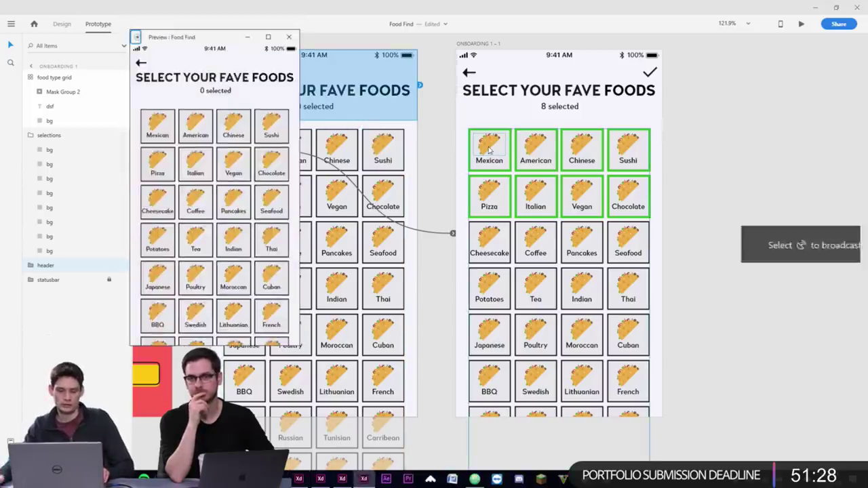
pyautogui.moveTo(217, 42); pyautogui.dragTo(368, 64)
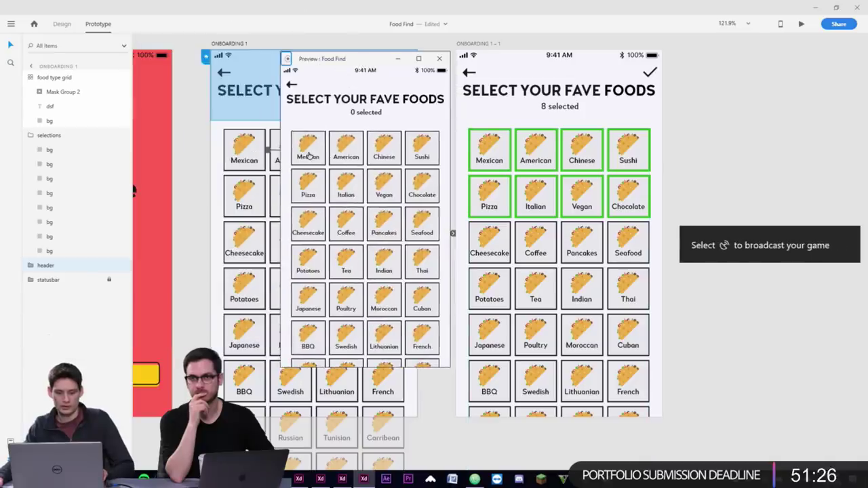
pyautogui.click(308, 156)
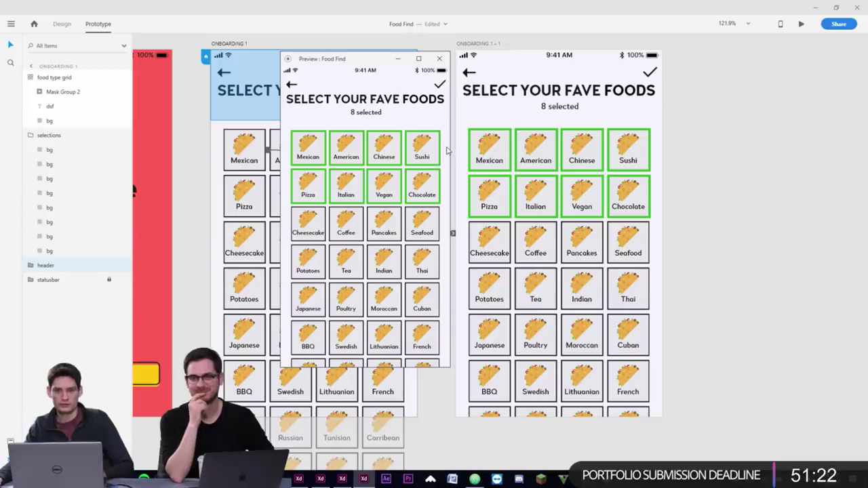
pyautogui.click(439, 59)
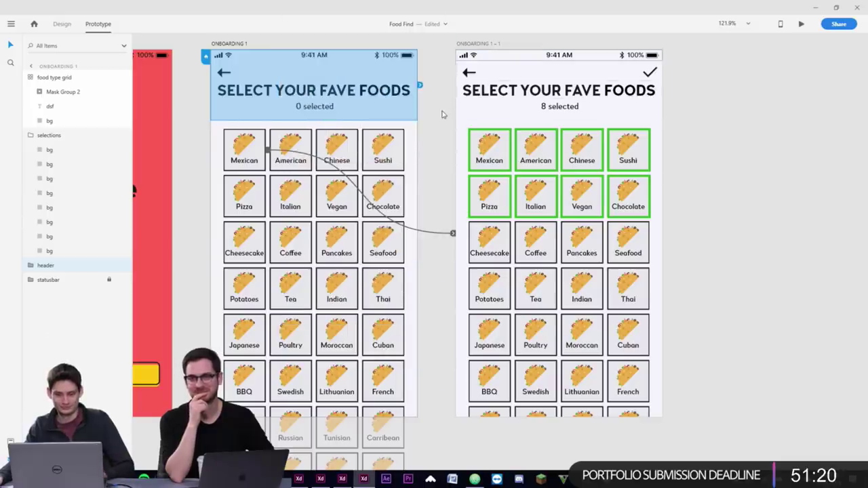
pyautogui.click(432, 121)
# - Preview the prototype from ONBOARDING 1 – 1, test the header check mark's link, and close the preview
pyautogui.hscroll(2, 441, 129)
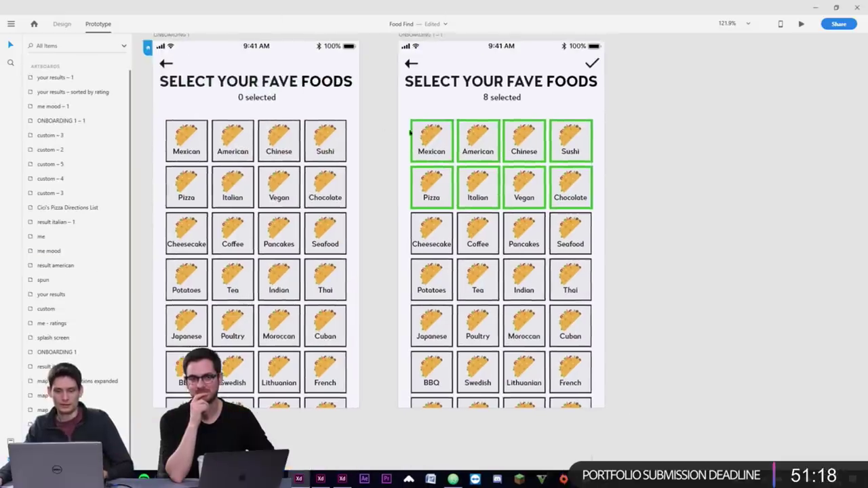
pyautogui.click(585, 122)
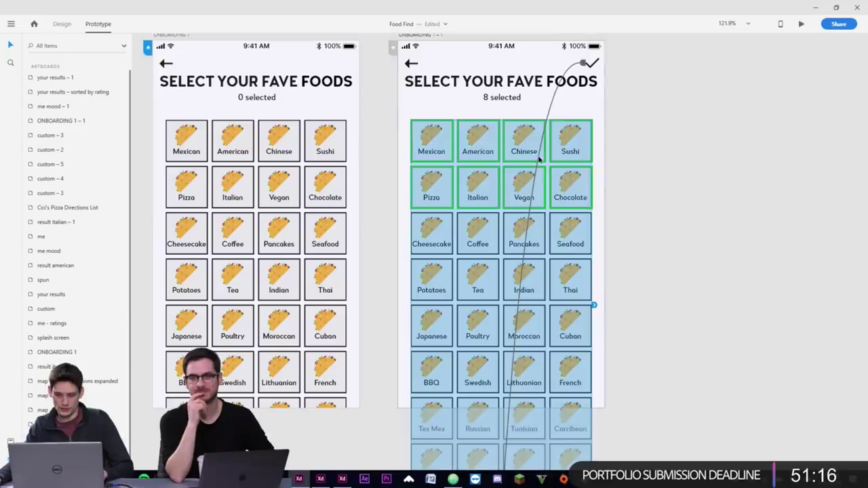
pyautogui.click(594, 65)
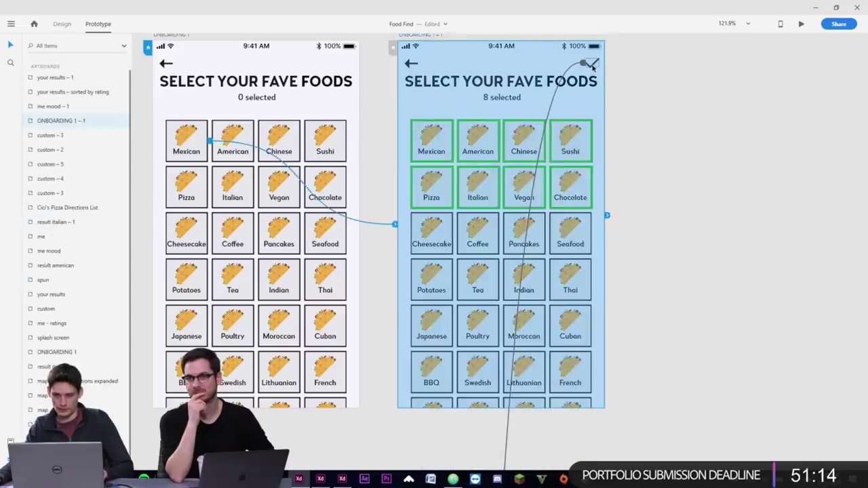
pyautogui.doubleClick(592, 64)
pyautogui.hotkey('ctrl', 'Return')
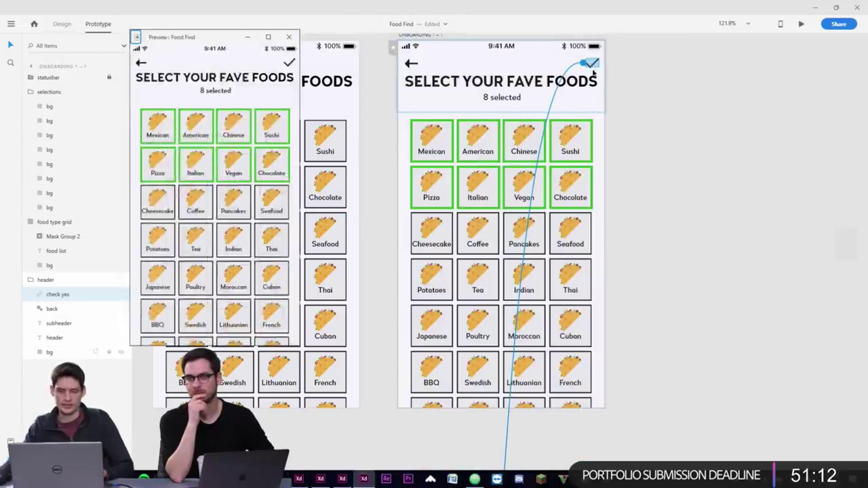
pyautogui.click(289, 63)
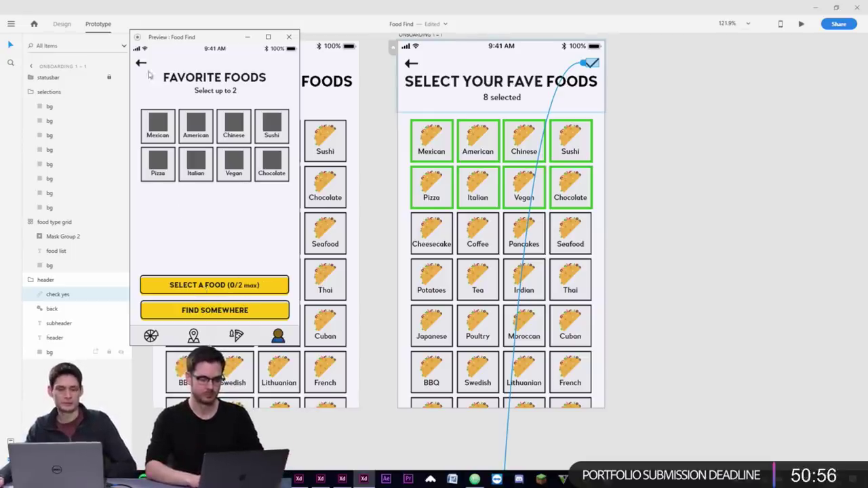
pyautogui.click(292, 40)
pyautogui.click(388, 191)
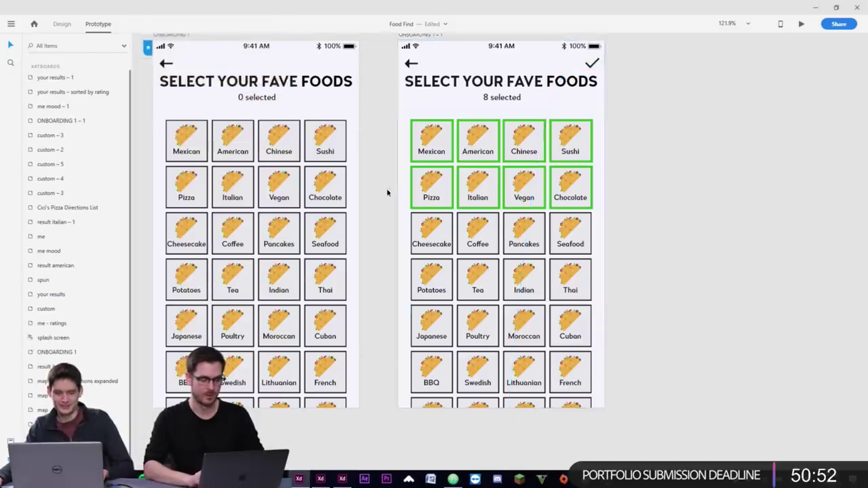
# - Look over the artboards below the onboarding screens, down to the ME and FAVORITE FOODS screens
pyautogui.keyDown('ctrl'); pyautogui.scroll(-4, 379, 200); pyautogui.keyUp('ctrl')
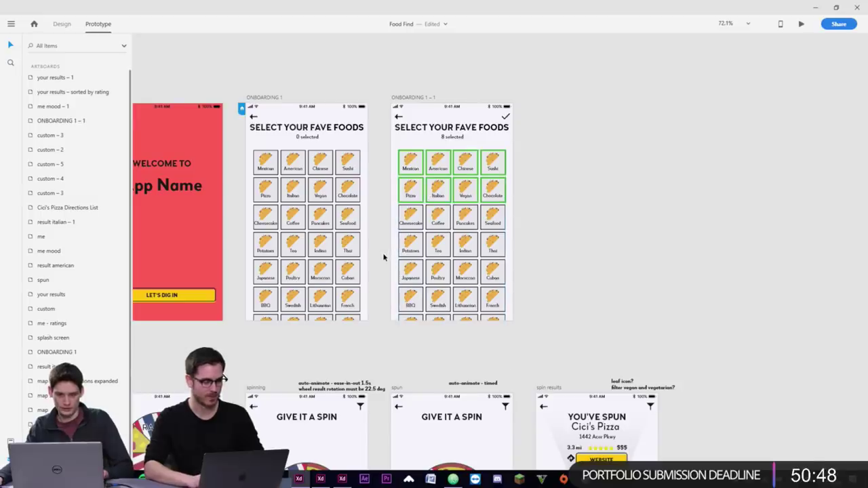
pyautogui.scroll(-2, 381, 271)
pyautogui.scroll(-3, 381, 271)
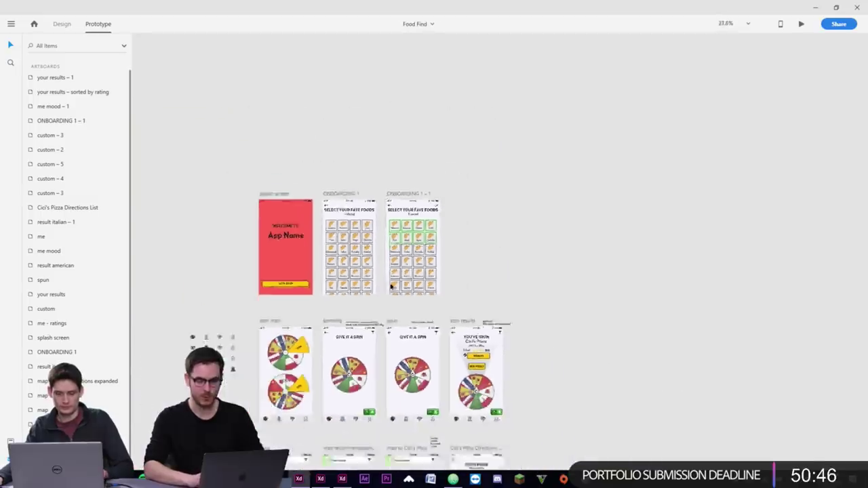
pyautogui.scroll(-10, 367, 257)
pyautogui.scroll(5, 356, 245)
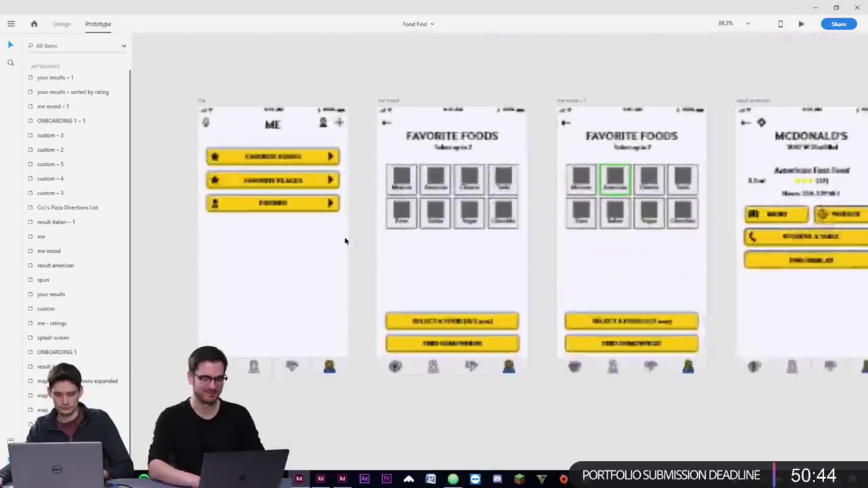
pyautogui.hscroll(3, 345, 242)
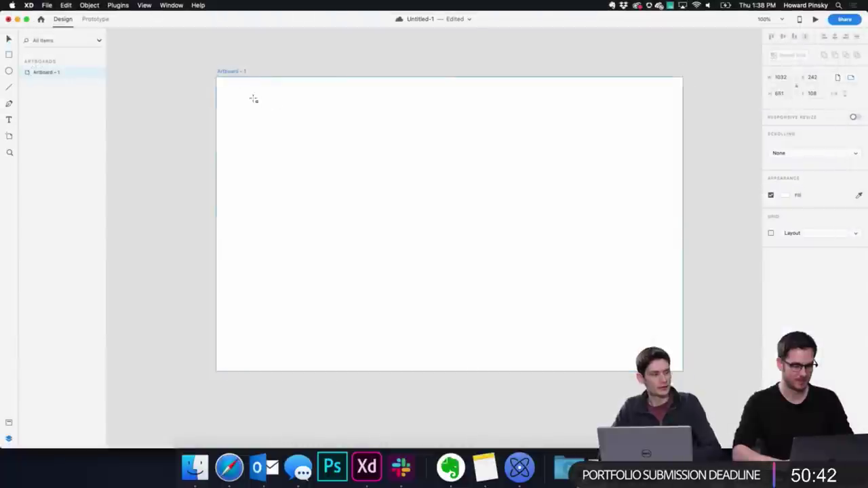
# - On Artboard – 1 of Untitled-1, build a repeat grid of five columns and four rows from a rectangle about 151 × 144, placed at about Y 8
pyautogui.moveTo(253, 99); pyautogui.dragTo(321, 162)
pyautogui.press('super+r')
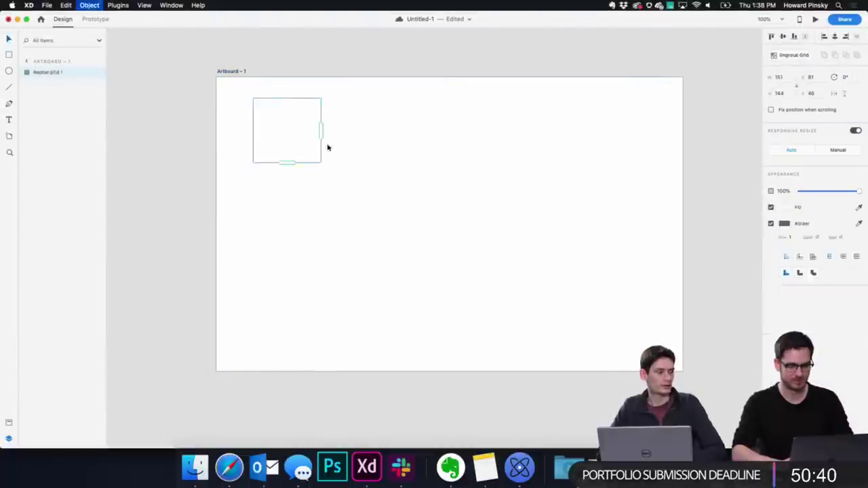
pyautogui.moveTo(322, 129); pyautogui.dragTo(637, 130)
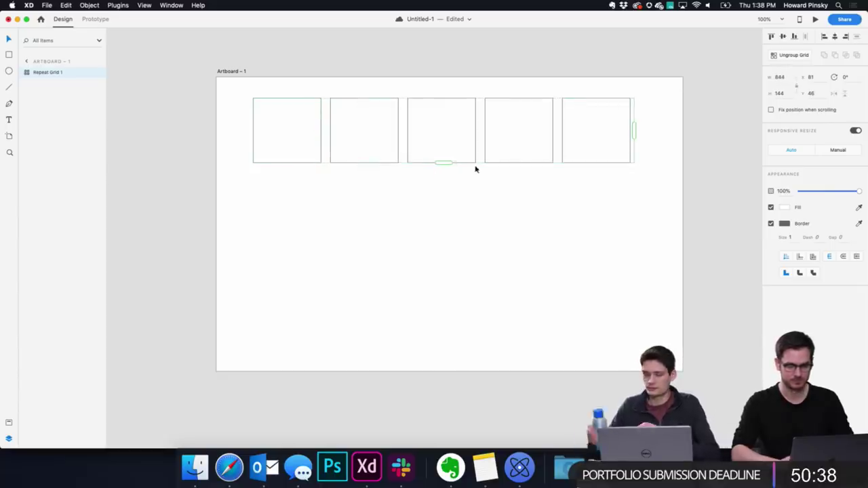
pyautogui.moveTo(441, 163); pyautogui.dragTo(459, 393)
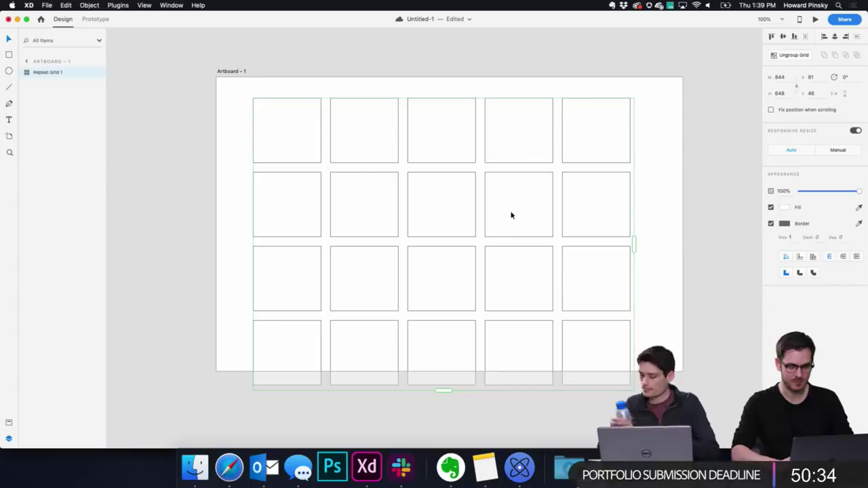
pyautogui.moveTo(512, 215); pyautogui.dragTo(512, 198)
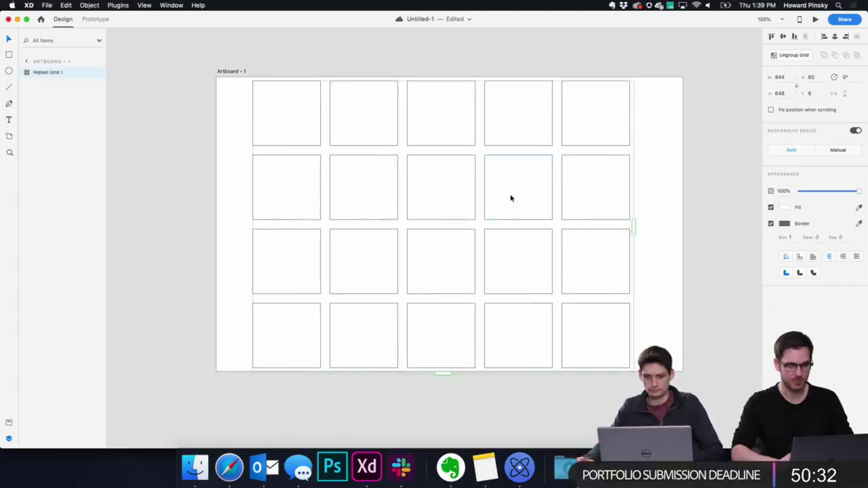
# - Return to the Food Find document in Design mode and copy the taco-filled food type grid from ONBOARDING 1 – 1
pyautogui.press('super+Tab')
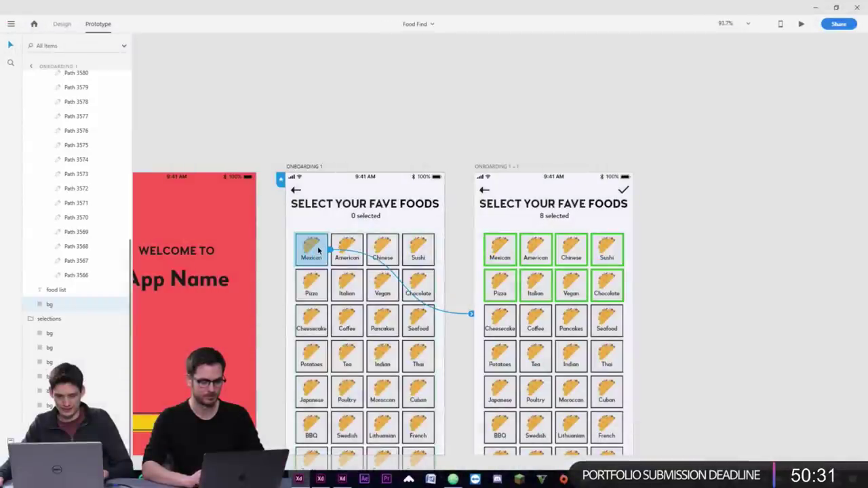
pyautogui.click(319, 251)
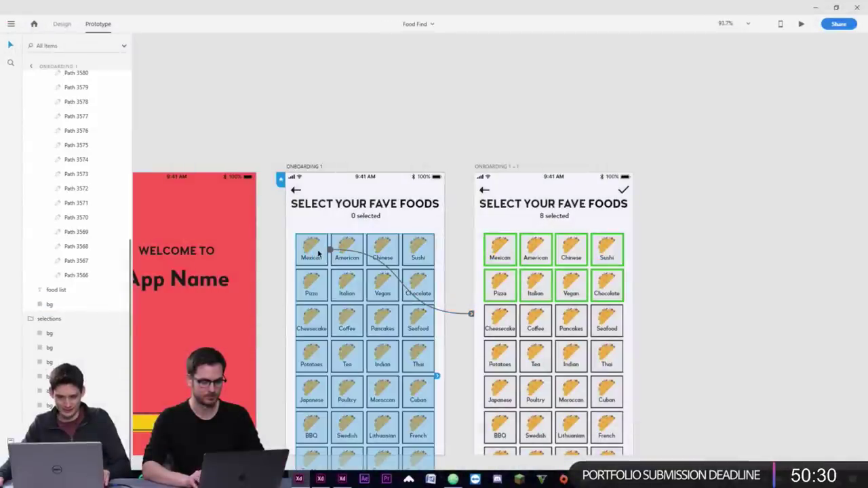
pyautogui.hotkey('ctrl', 'Tab')
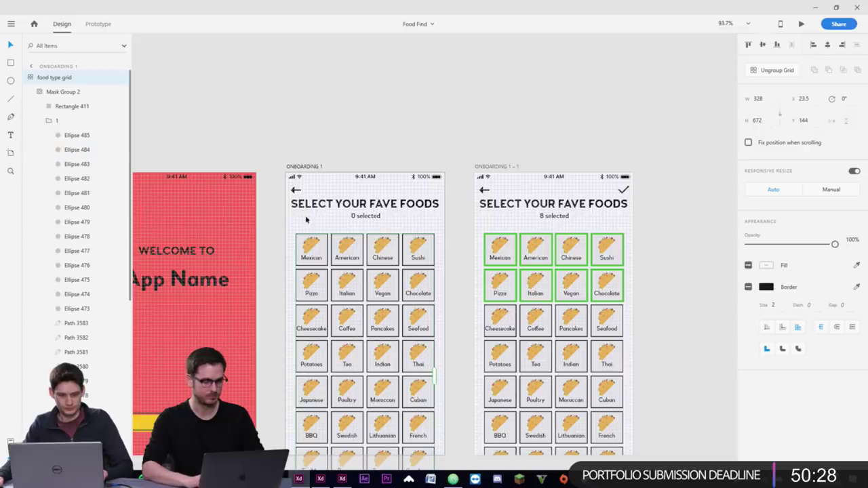
pyautogui.moveTo(486, 253); pyautogui.dragTo(510, 252)
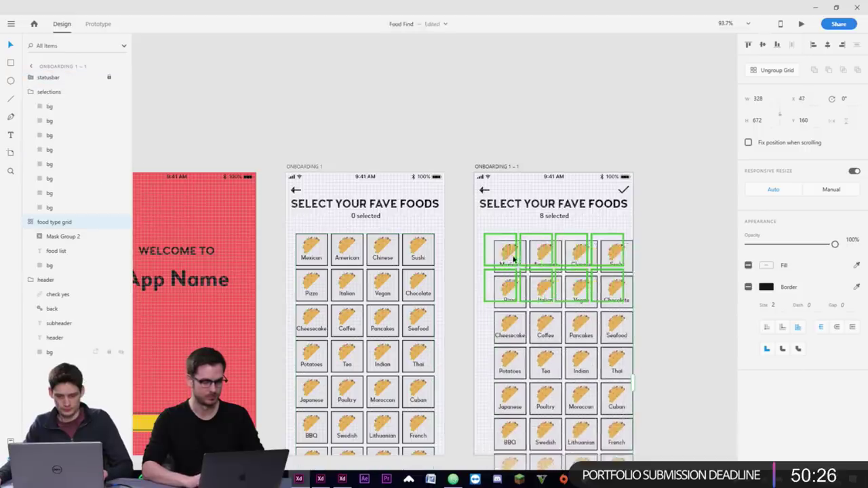
# - Replace the placeholder fave foods grid on the me mood artboard with the copied food type grid
pyautogui.scroll(-1, 456, 284)
pyautogui.scroll(-15, 456, 284)
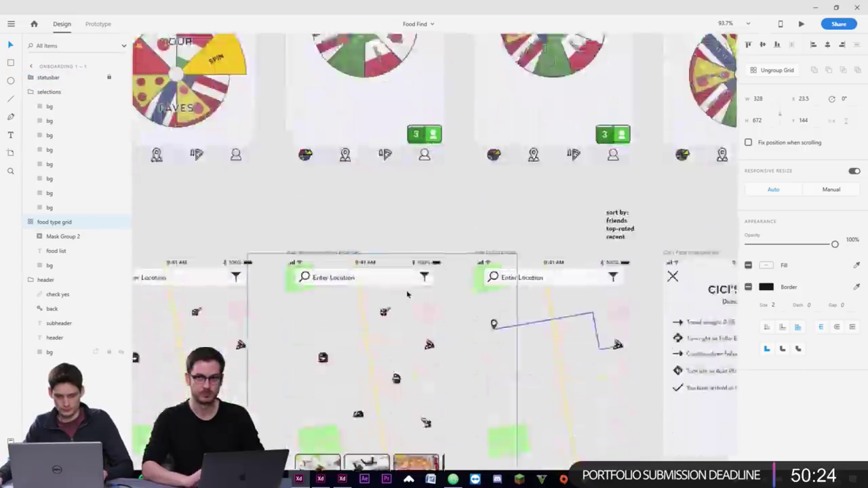
pyautogui.scroll(5, 339, 302)
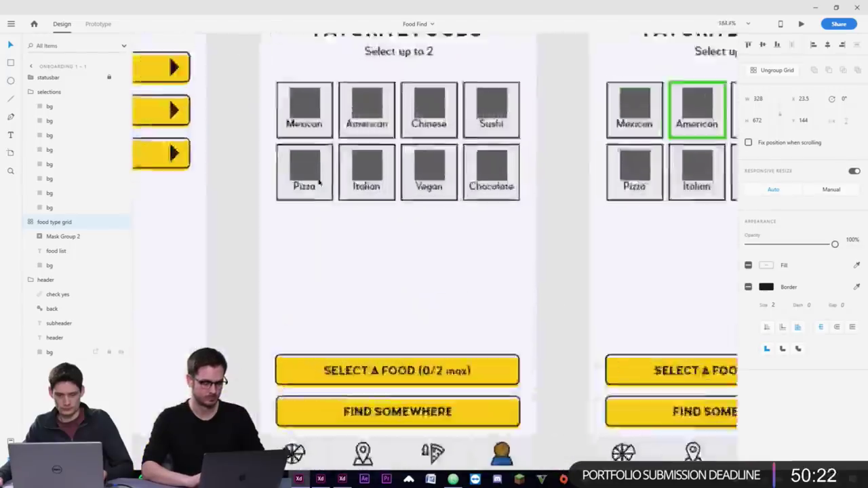
pyautogui.click(368, 254)
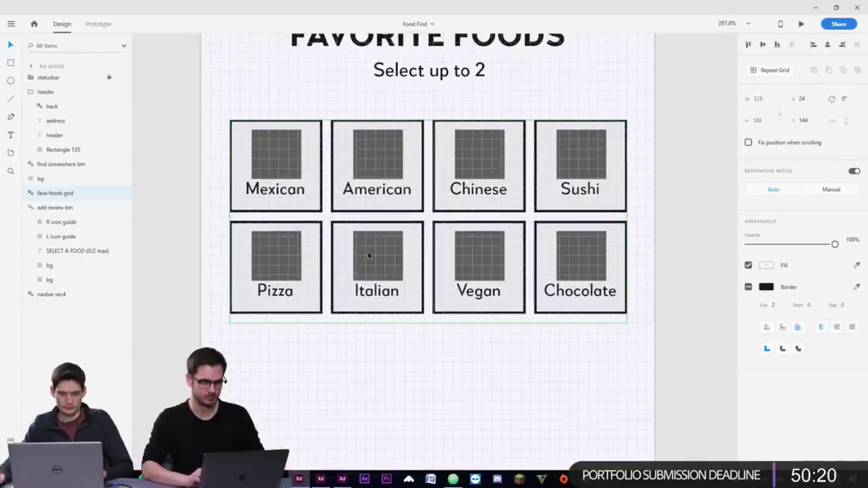
pyautogui.hotkey('ctrl', 'v')
pyautogui.hotkey('ctrl', 'z')
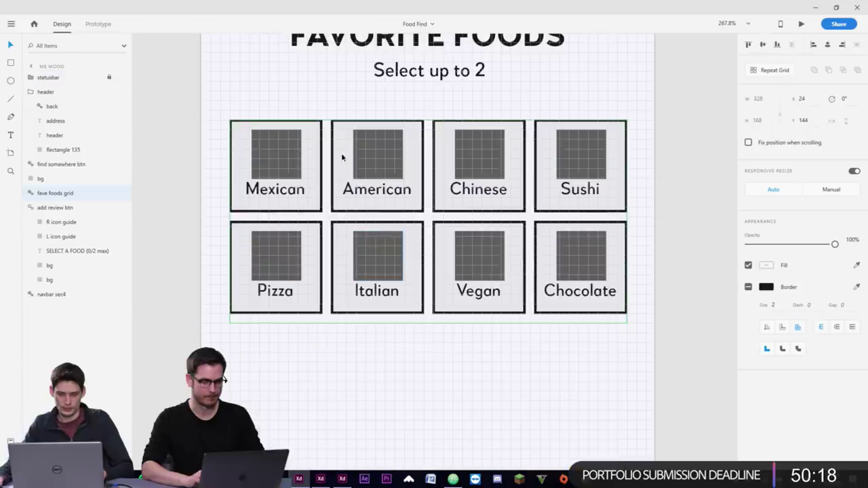
pyautogui.press('Delete')
pyautogui.hotkey('ctrl', 'v')
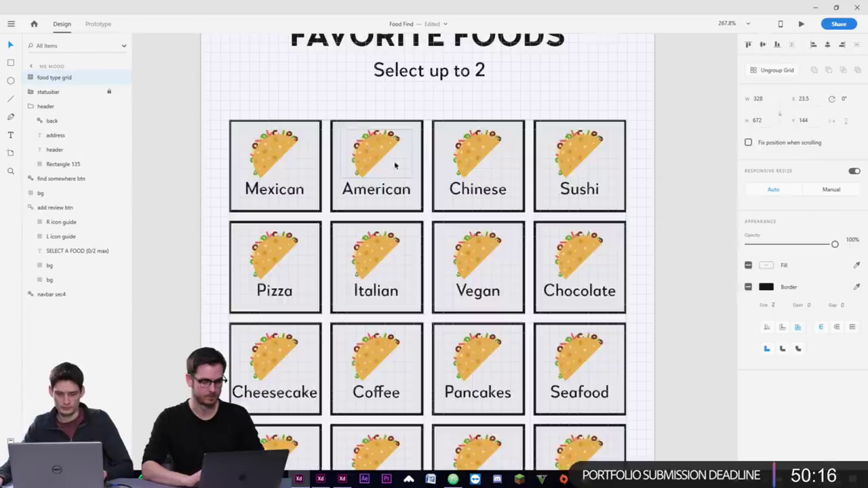
# - Shorten the food type grid on me mood to two rows, Mexican through Chocolate, with a height of about 164
pyautogui.scroll(-5, 398, 164)
pyautogui.scroll(-3, 453, 194)
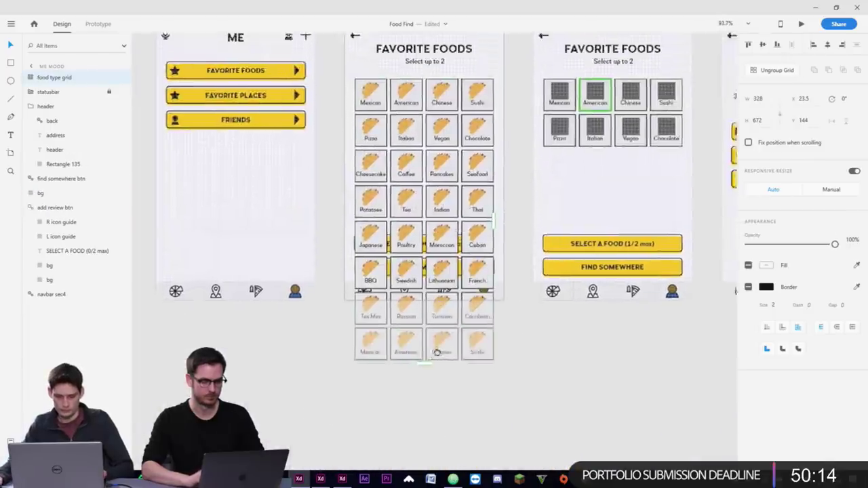
pyautogui.moveTo(418, 393); pyautogui.dragTo(420, 180)
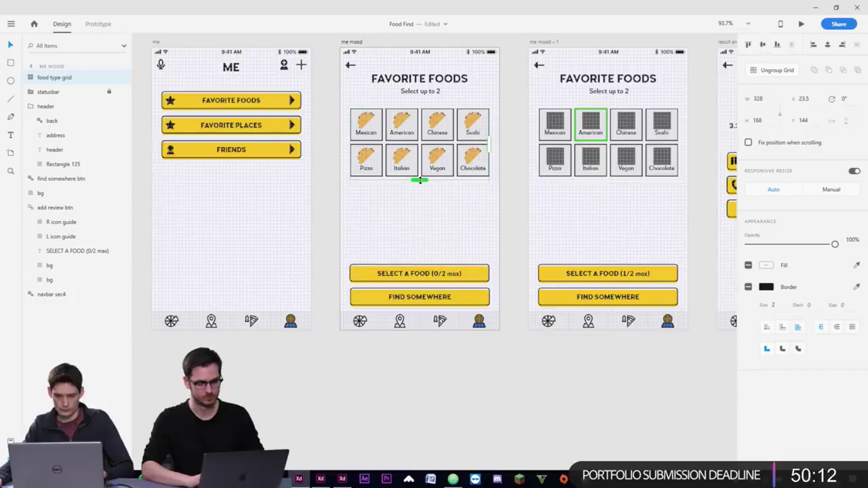
pyautogui.scroll(8, 422, 182)
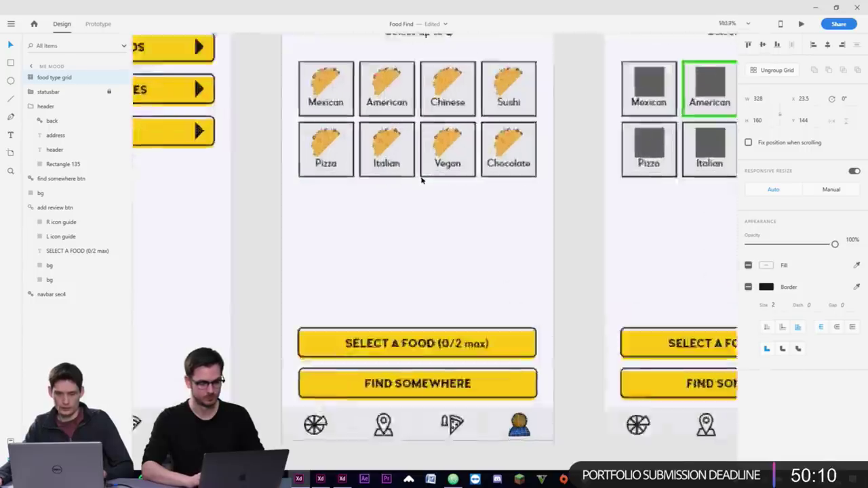
pyautogui.moveTo(411, 179); pyautogui.dragTo(411, 183)
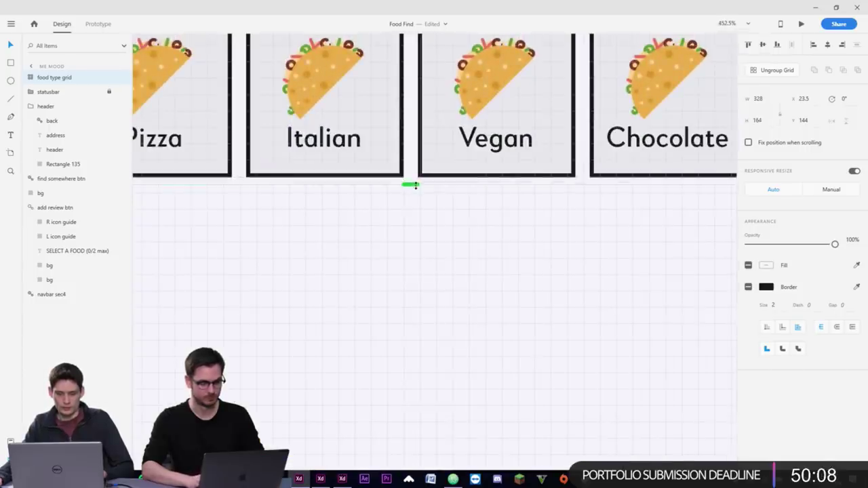
pyautogui.scroll(5, 448, 370)
pyautogui.scroll(-8, 407, 246)
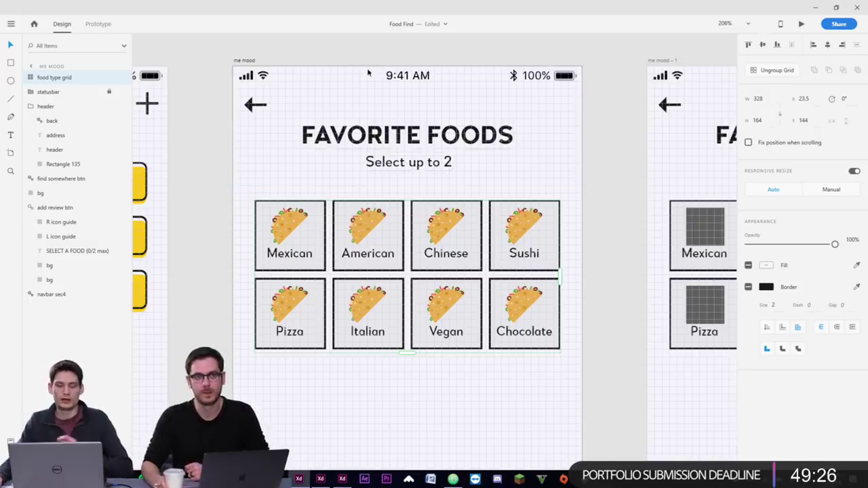
# - Move the food type grid one level down in me mood's layer order, below the statusbar
pyautogui.click(401, 82)
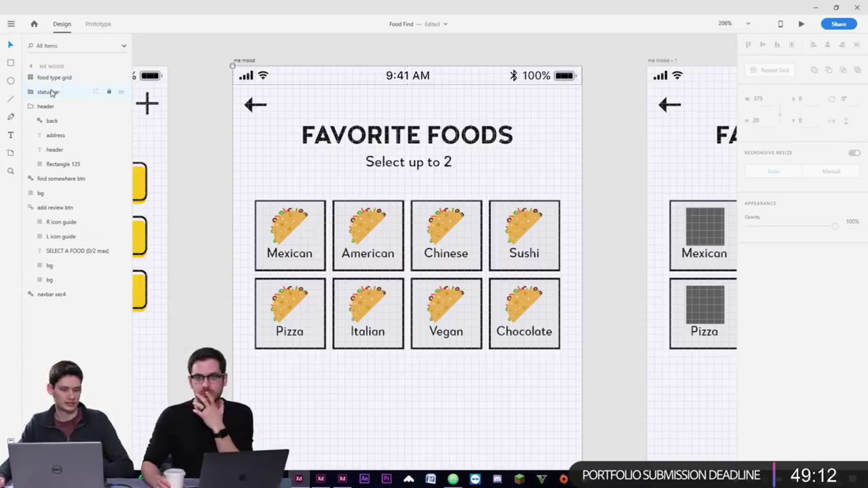
pyautogui.click(63, 78)
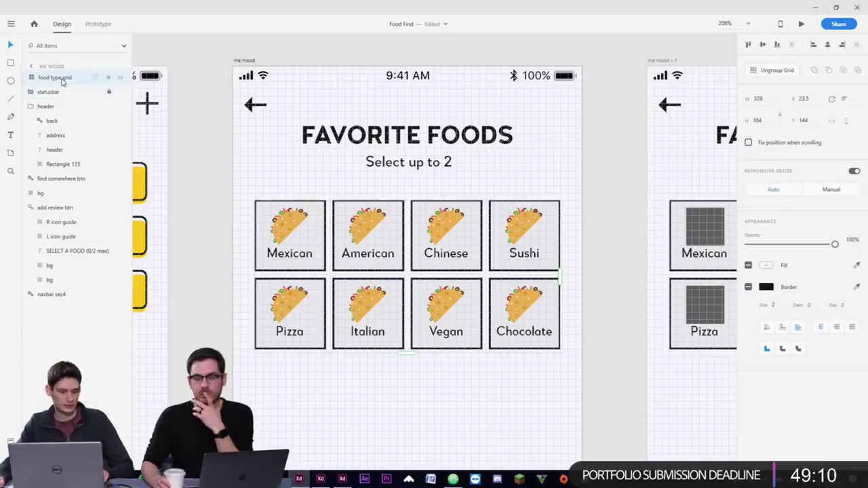
pyautogui.hotkey('ctrl', '[')
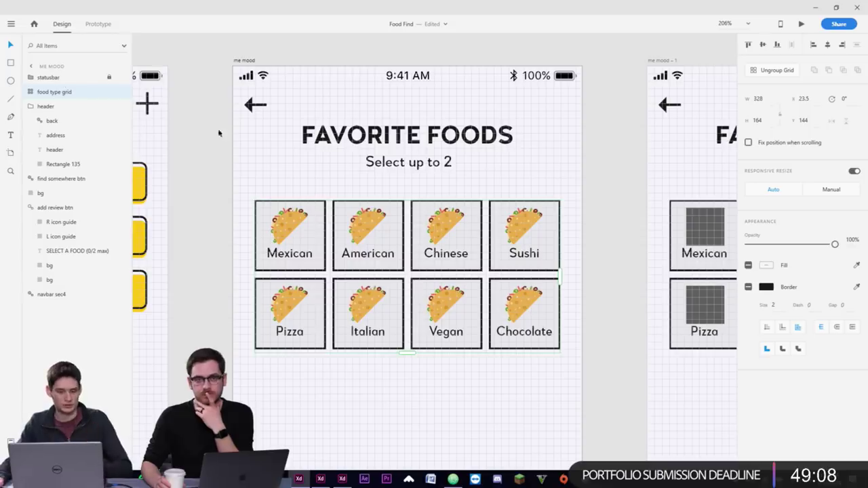
pyautogui.click(309, 135)
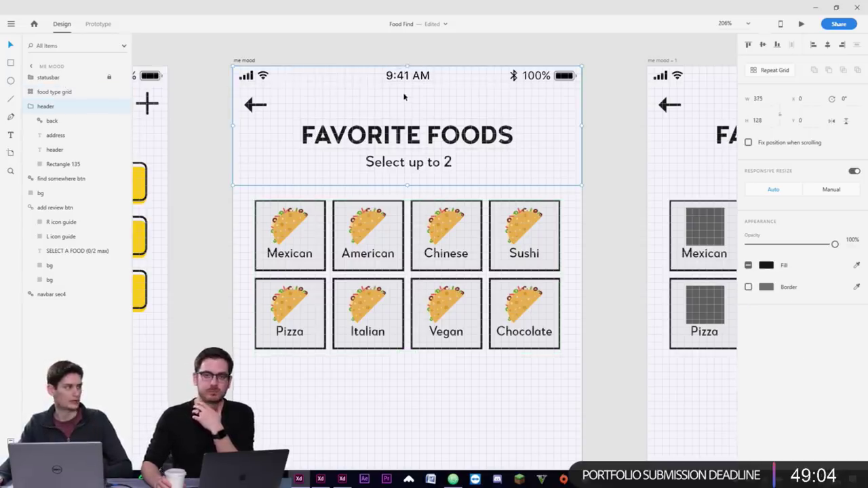
pyautogui.scroll(-5, 391, 119)
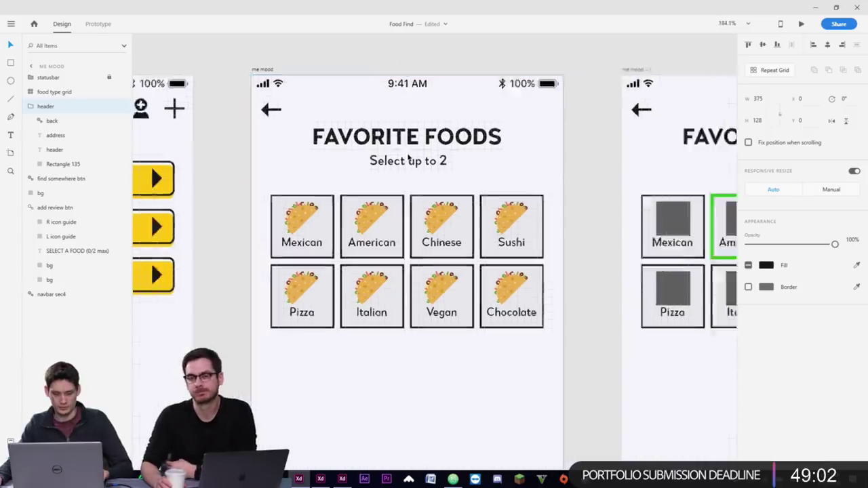
pyautogui.scroll(2, 369, 270)
pyautogui.scroll(-1, 368, 270)
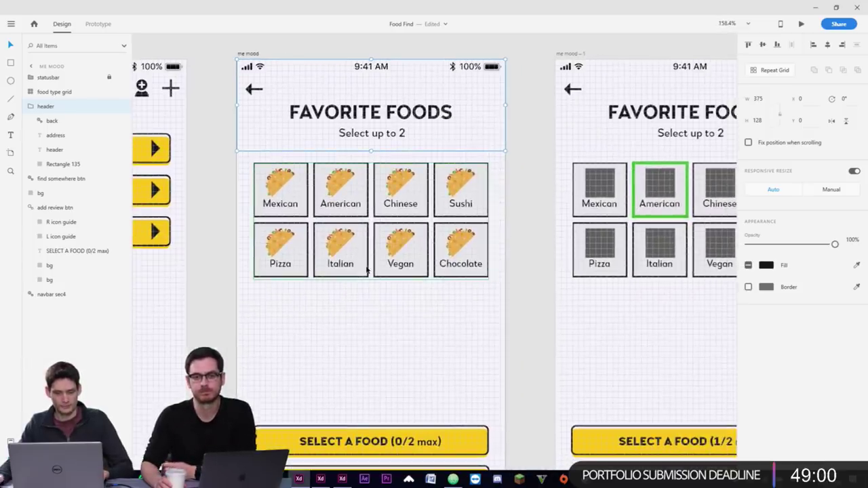
# - Replace the placeholder fave foods grid on me mood – 1 with me mood's two-row food type grid, sent to the back of the layer order
pyautogui.click(425, 193)
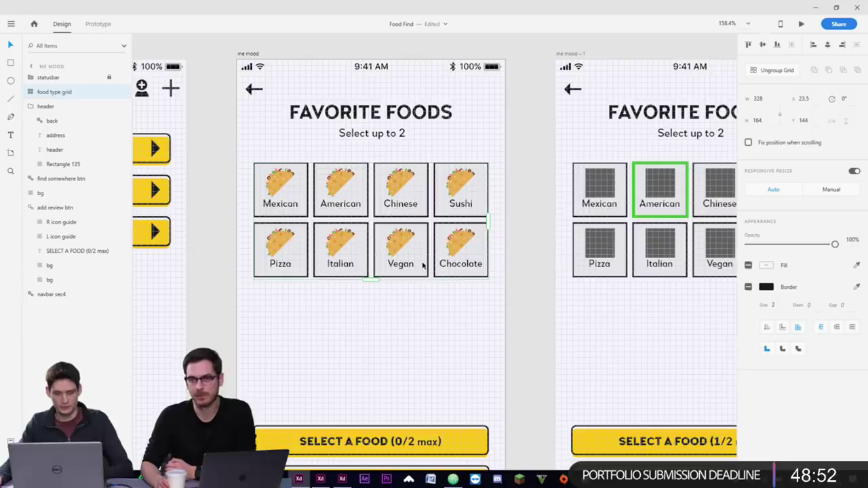
pyautogui.scroll(-2, 373, 343)
pyautogui.scroll(-5, 439, 283)
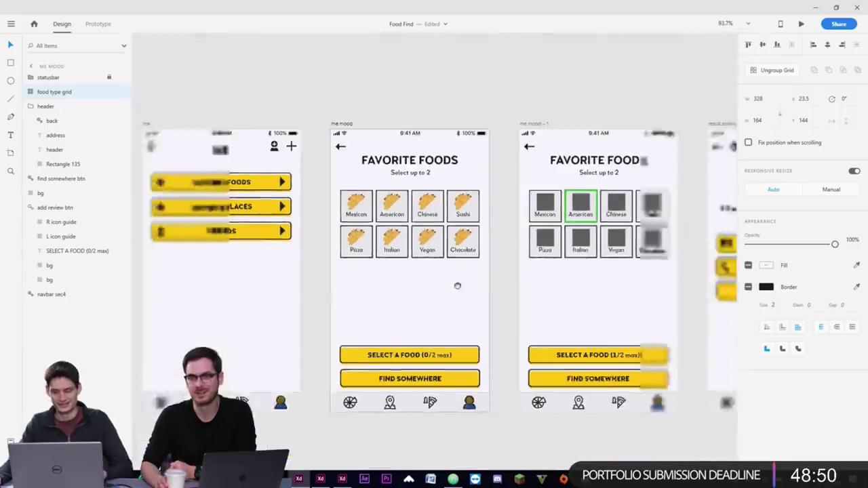
pyautogui.click(351, 234)
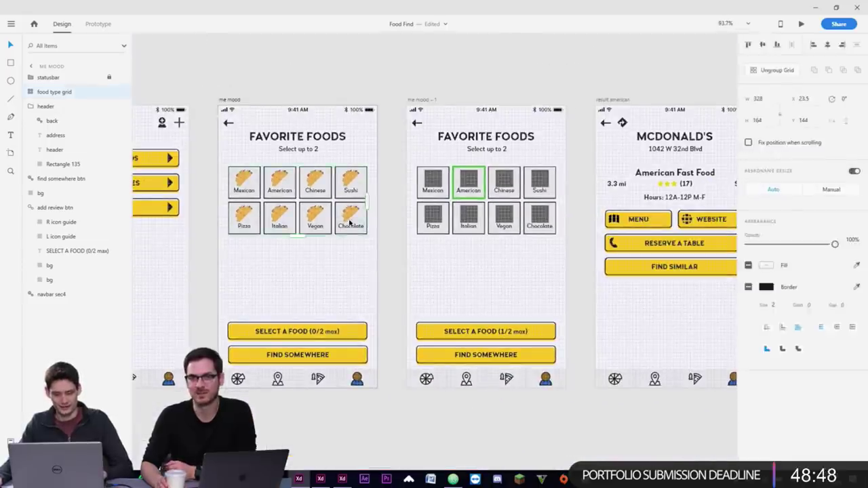
pyautogui.click(432, 219)
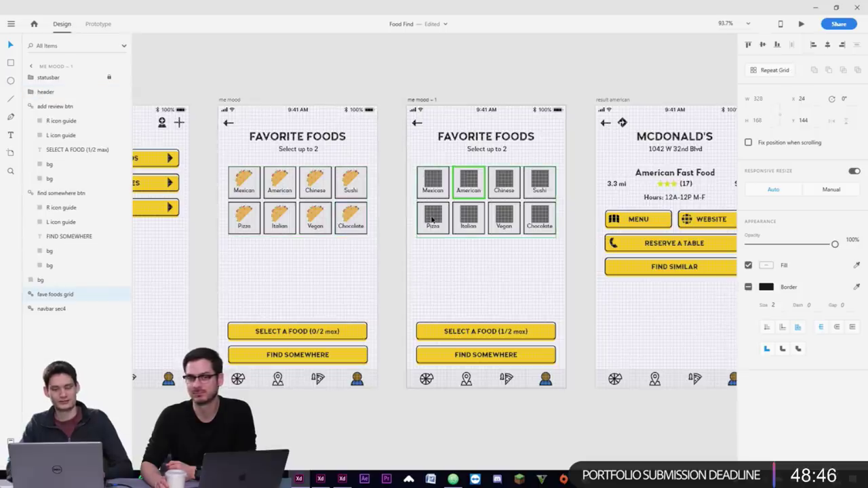
pyautogui.hotkey('ctrl', 'z')
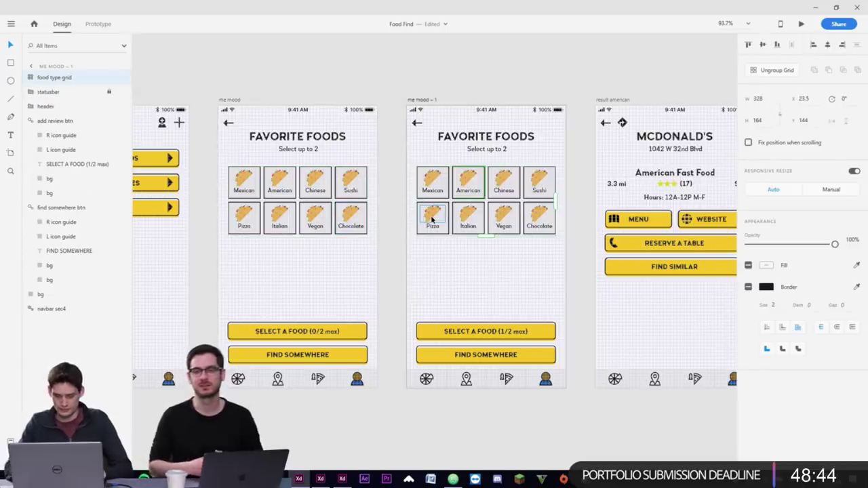
pyautogui.hotkey('ctrl', 'z')
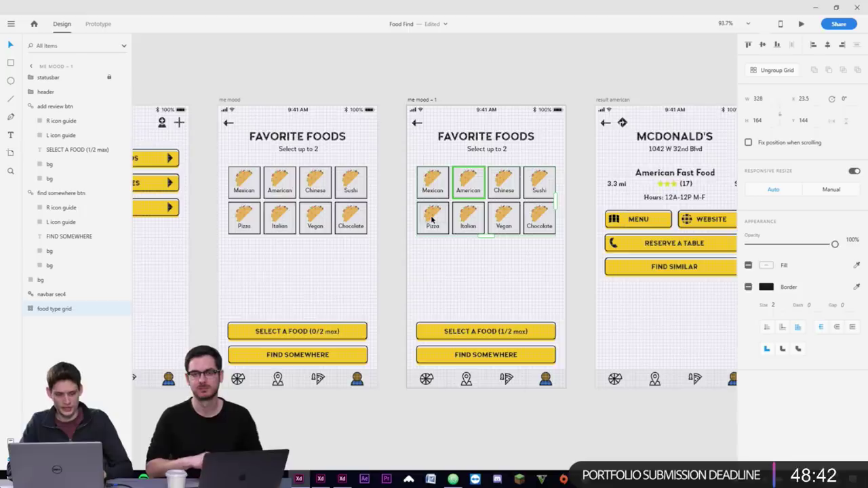
pyautogui.click(504, 248)
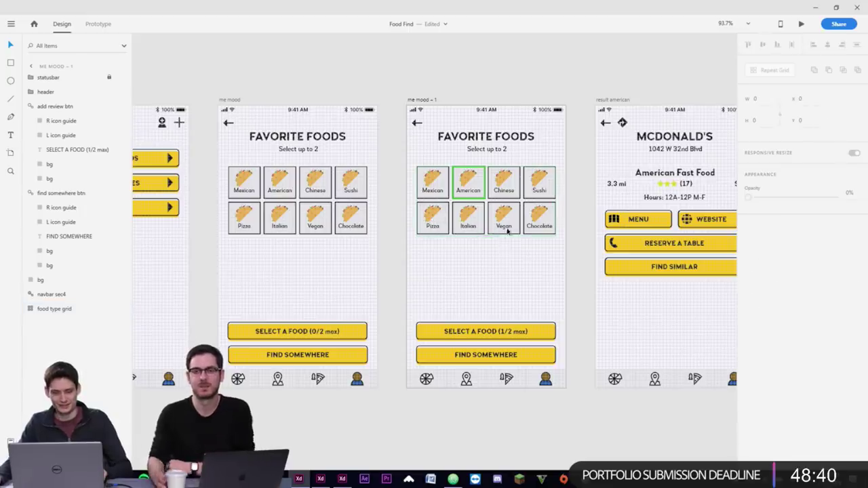
# - Link the American tile on me mood to me mood – 1 with a Tap trigger, Auto-Animate, Ease Out easing and 0.3 s duration
pyautogui.scroll(3, 506, 198)
pyautogui.hscroll(2, 506, 199)
pyautogui.scroll(2, 406, 210)
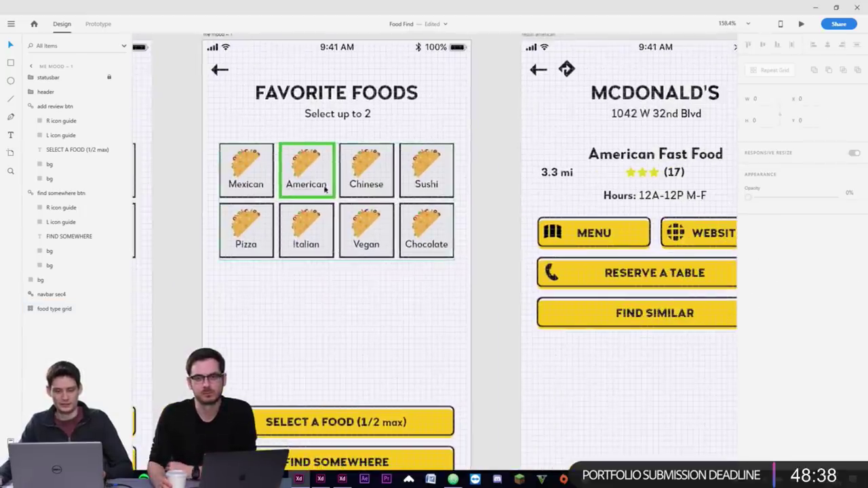
pyautogui.hscroll(-5, 251, 248)
pyautogui.hscroll(-1, 302, 254)
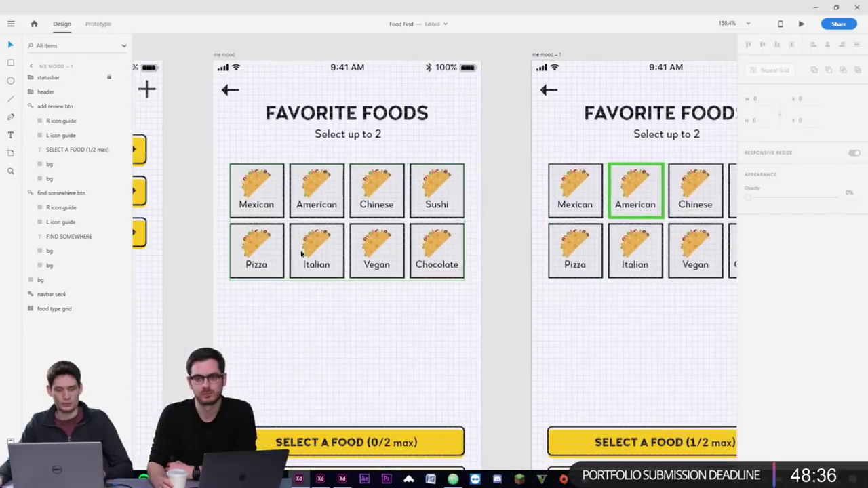
pyautogui.hotkey('ctrl', 'Tab')
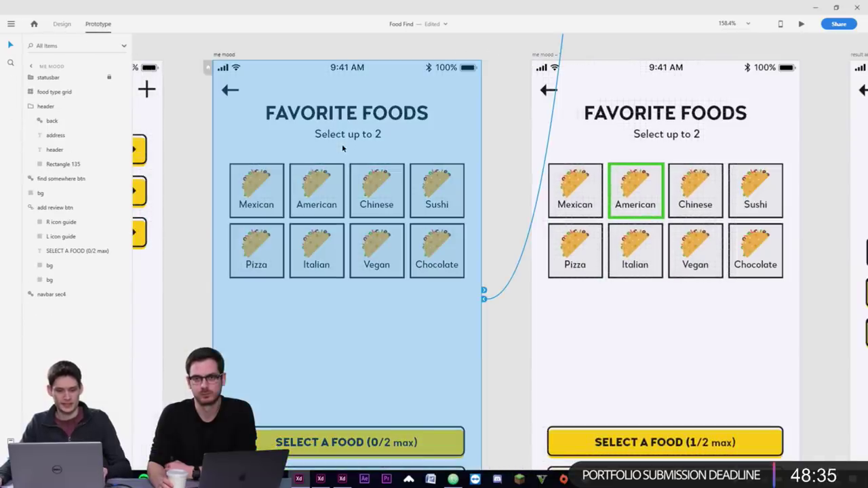
pyautogui.doubleClick(306, 170)
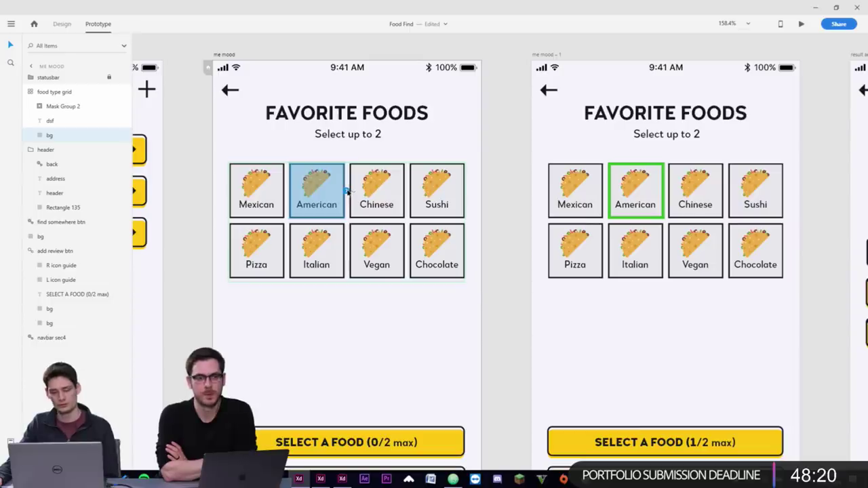
pyautogui.moveTo(346, 192); pyautogui.dragTo(537, 252)
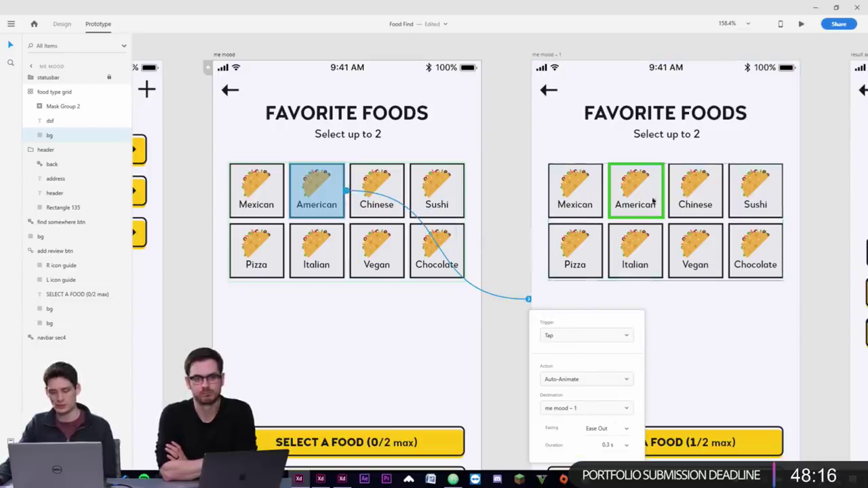
pyautogui.click(637, 183)
pyautogui.click(669, 333)
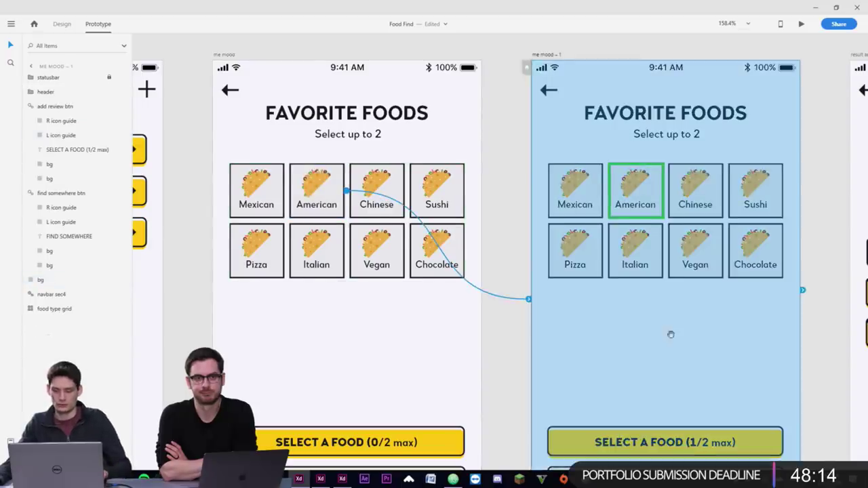
# - Link the FIND SOMEWHERE button on me mood – 1 to result american with a Tap trigger, Auto-Animate, Ease Out and 0.3 s duration
pyautogui.hscroll(3, 729, 188)
pyautogui.click(729, 188)
pyautogui.hscroll(3, 697, 178)
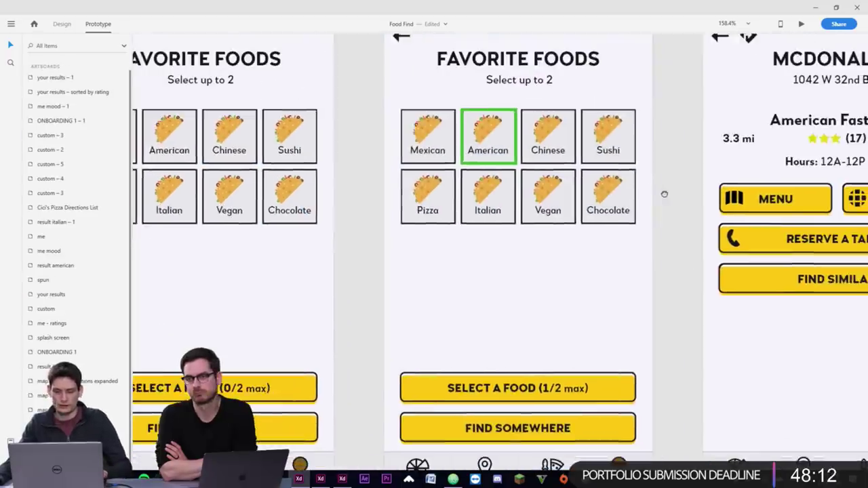
pyautogui.scroll(-3, 671, 267)
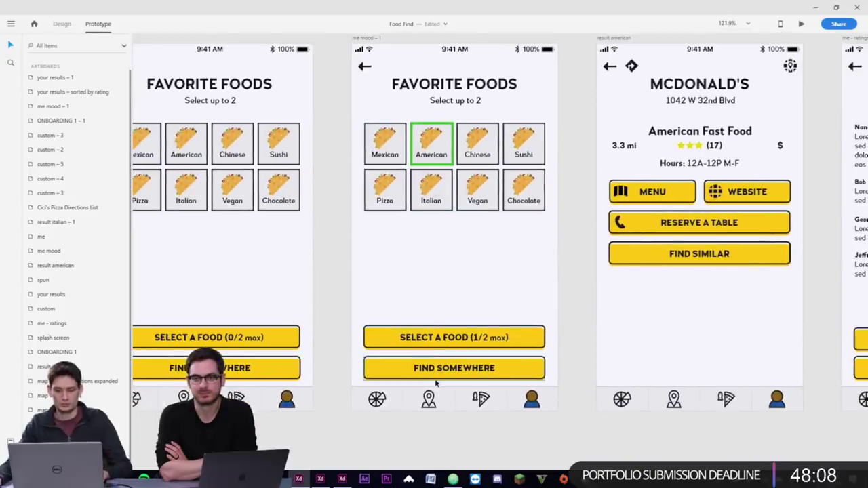
pyautogui.click(515, 372)
pyautogui.moveTo(549, 369); pyautogui.dragTo(646, 339)
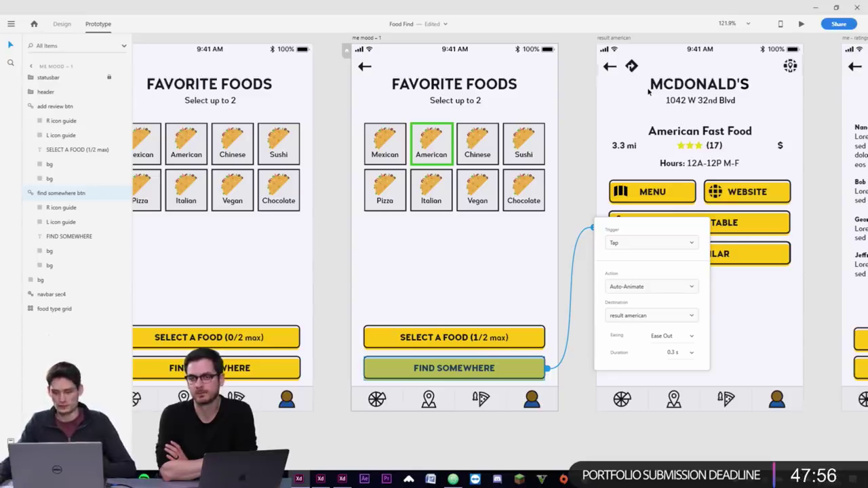
pyautogui.click(703, 136)
# - Select the back arrow in the header of result american and switch to prototype mode for linking it
pyautogui.hotkey('ctrl', '1')
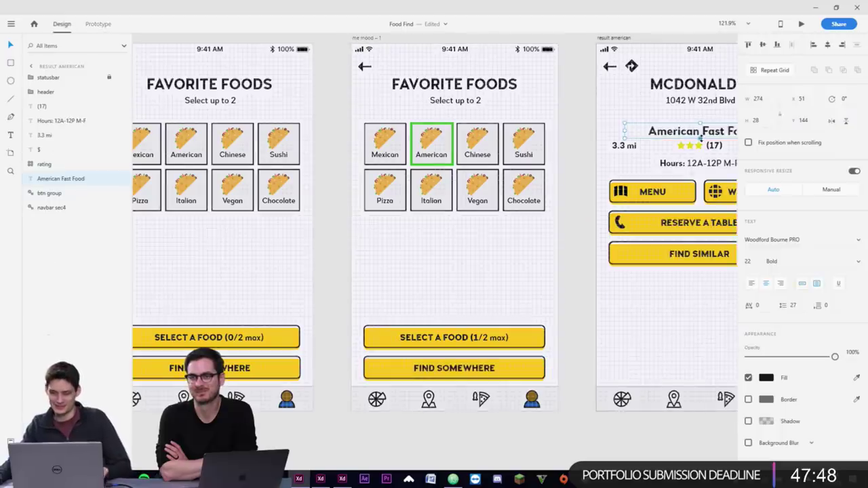
pyautogui.hscroll(5, 702, 139)
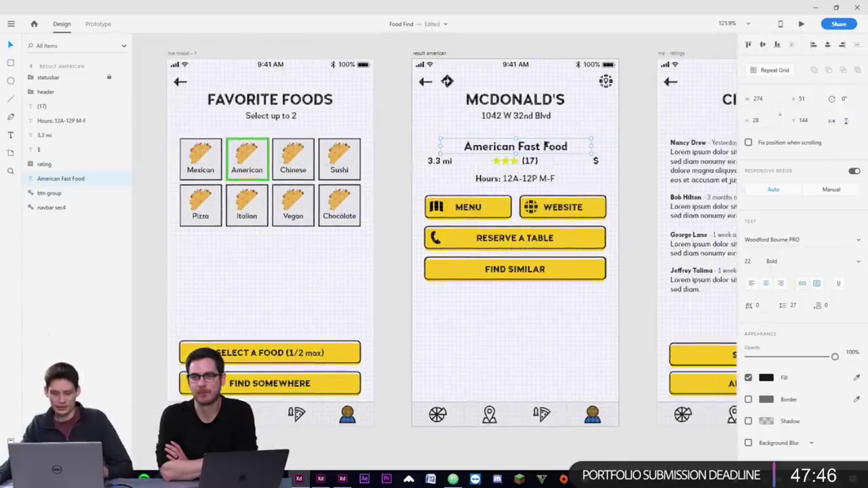
pyautogui.hscroll(5, 429, 239)
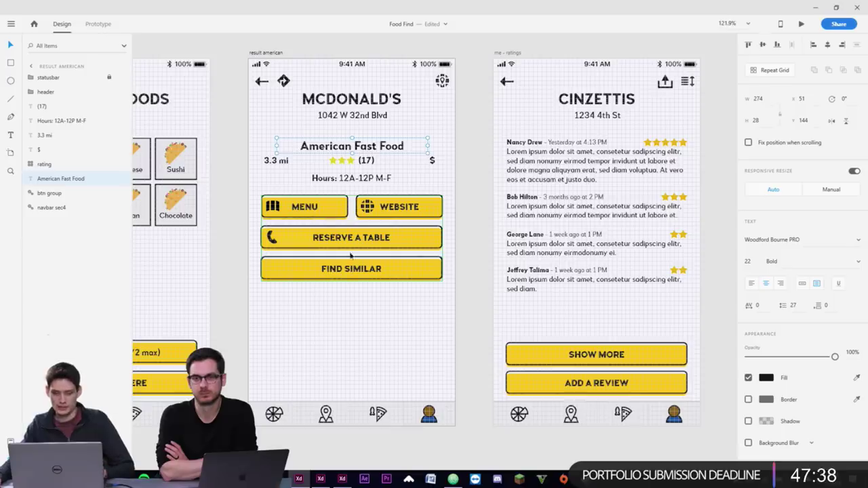
pyautogui.click(468, 238)
pyautogui.hscroll(-3, 475, 217)
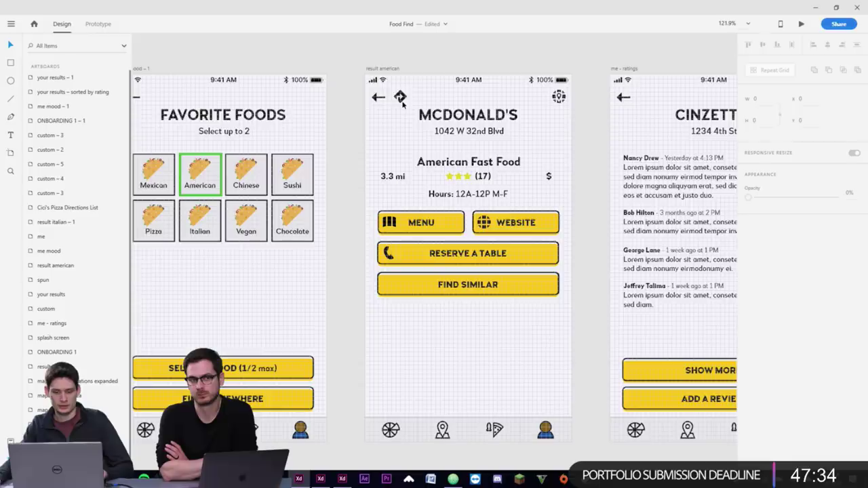
pyautogui.keyDown('ctrl'); pyautogui.click(381, 99); pyautogui.keyUp('ctrl')
pyautogui.hotkey('ctrl', 'Tab')
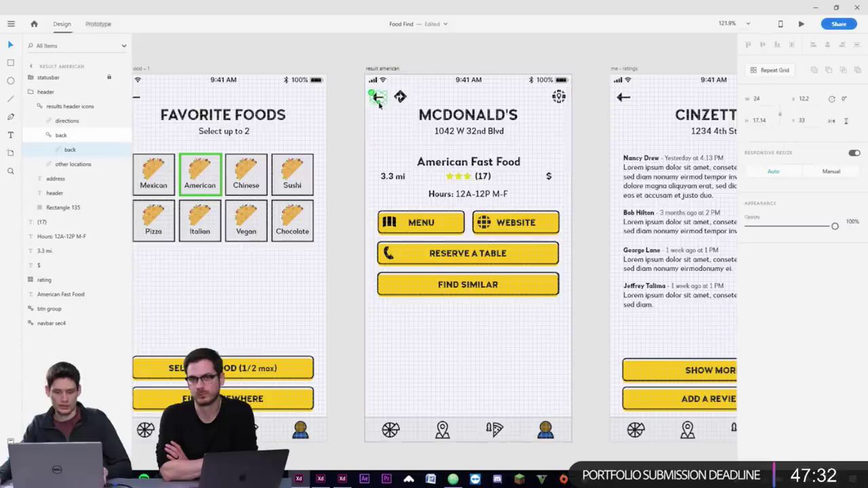